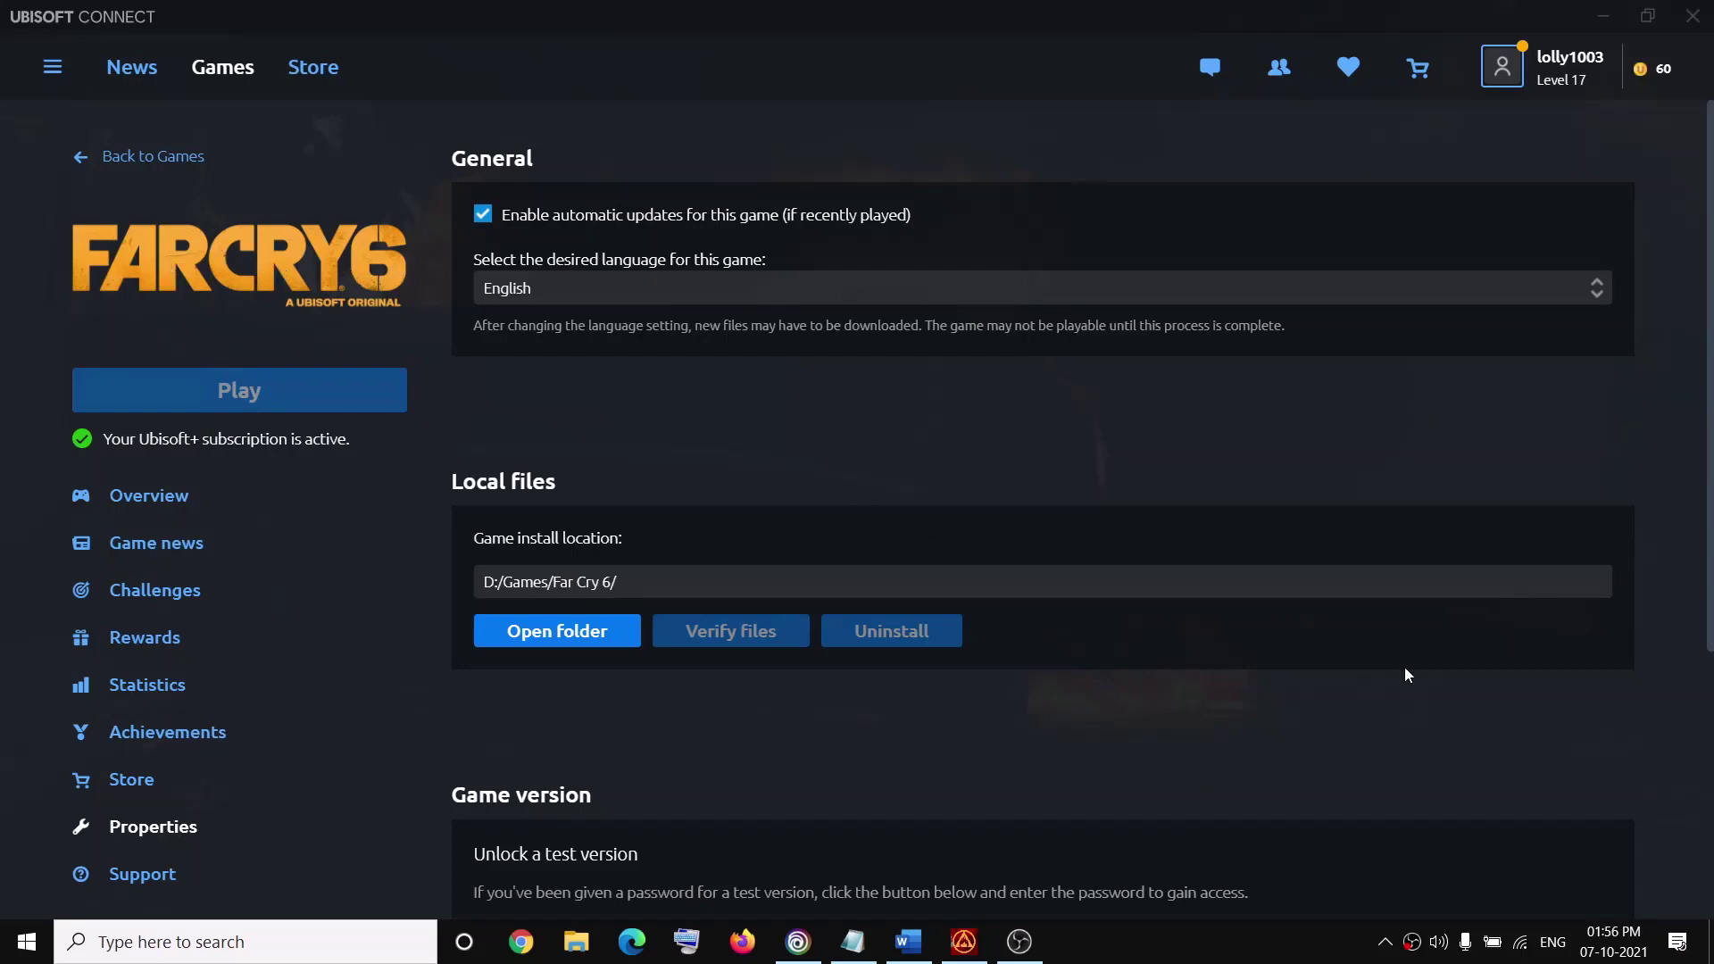
Check that Far Cry 6's Interface & Language settings show English audio, then return to Ubisoft Connect
left_click(980, 939)
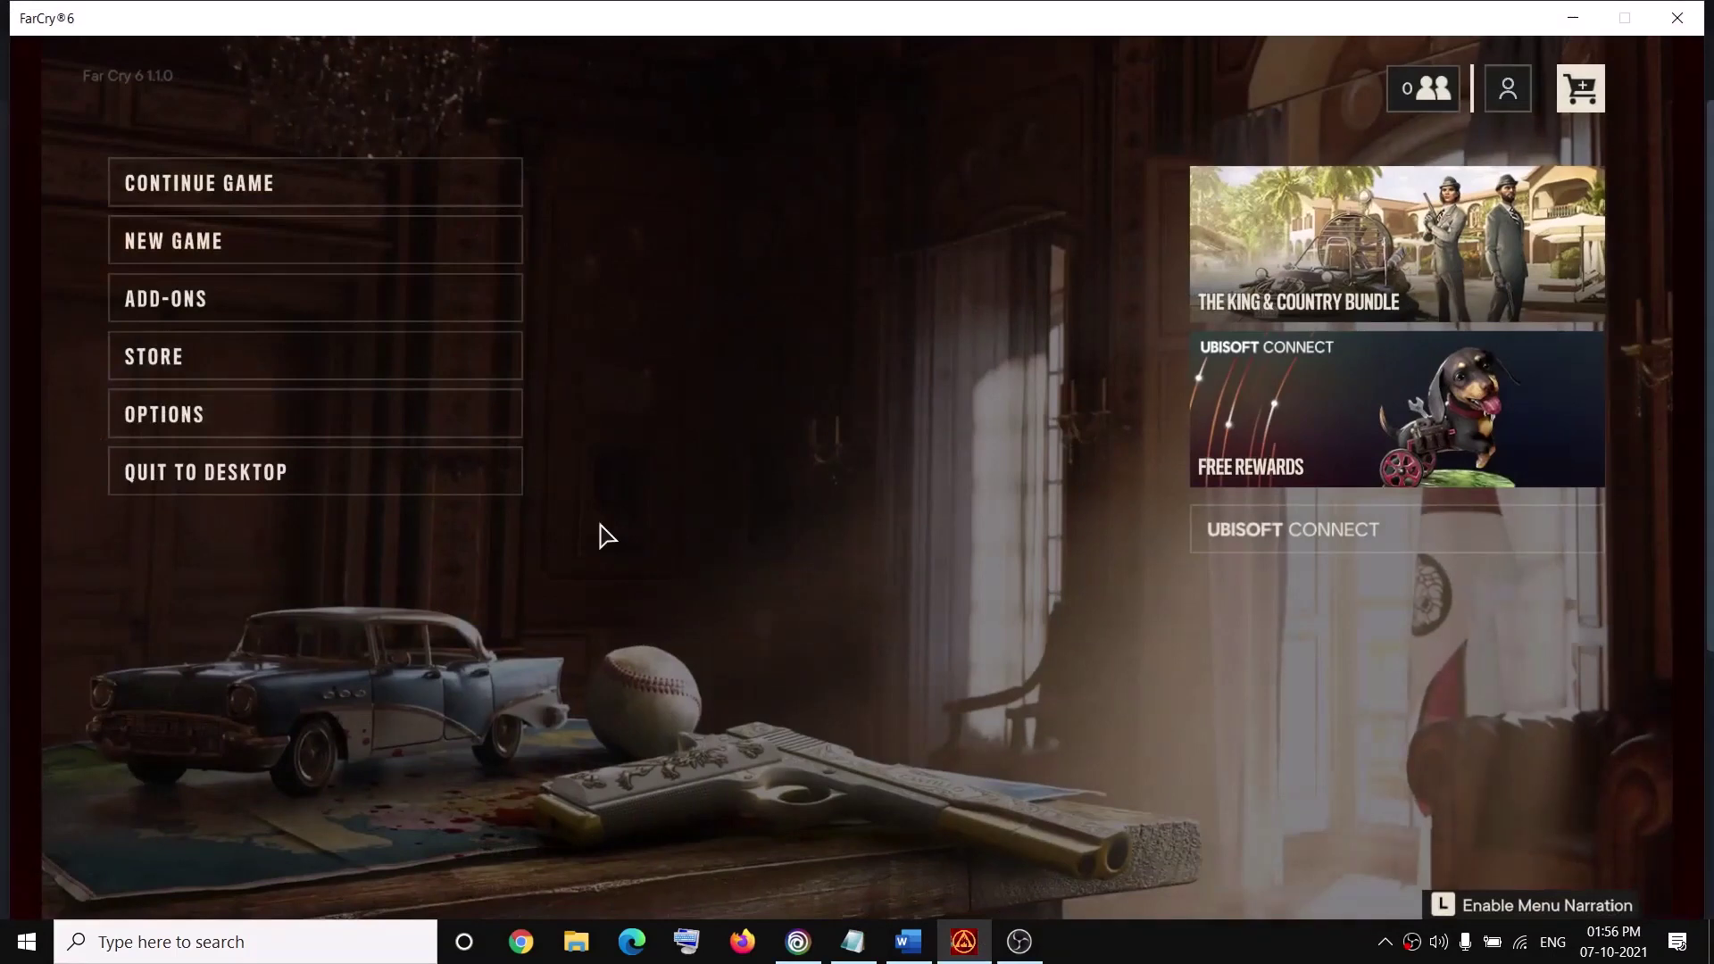
left_click(348, 413)
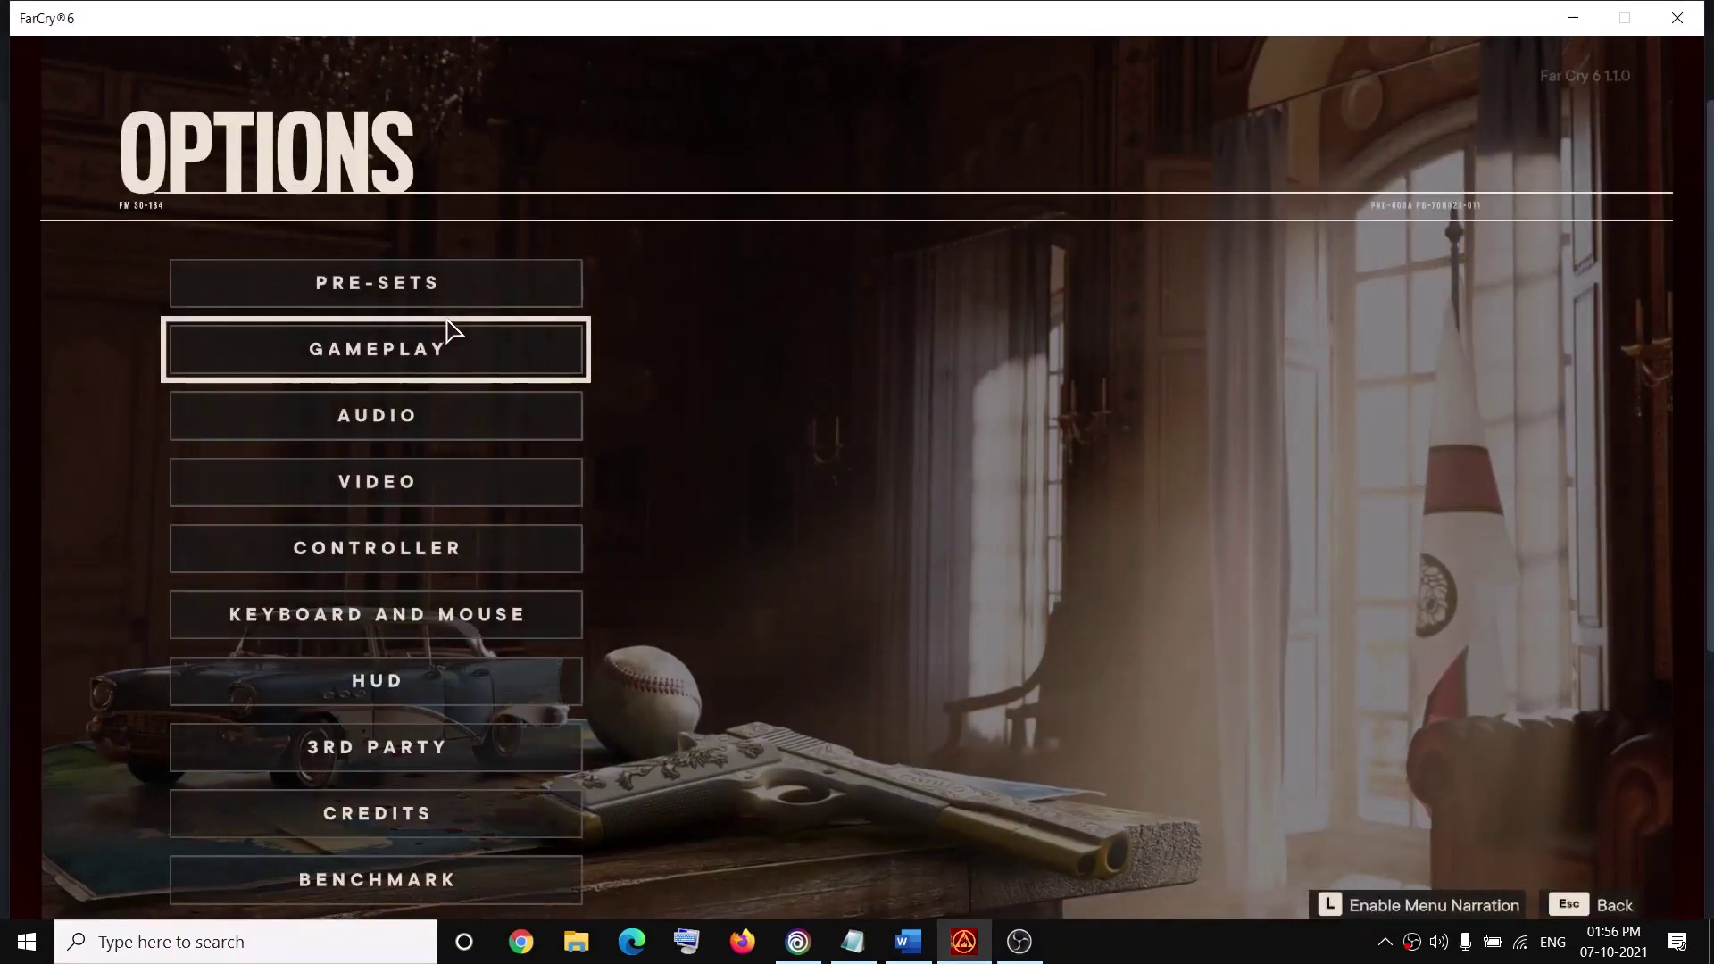
left_click(419, 438)
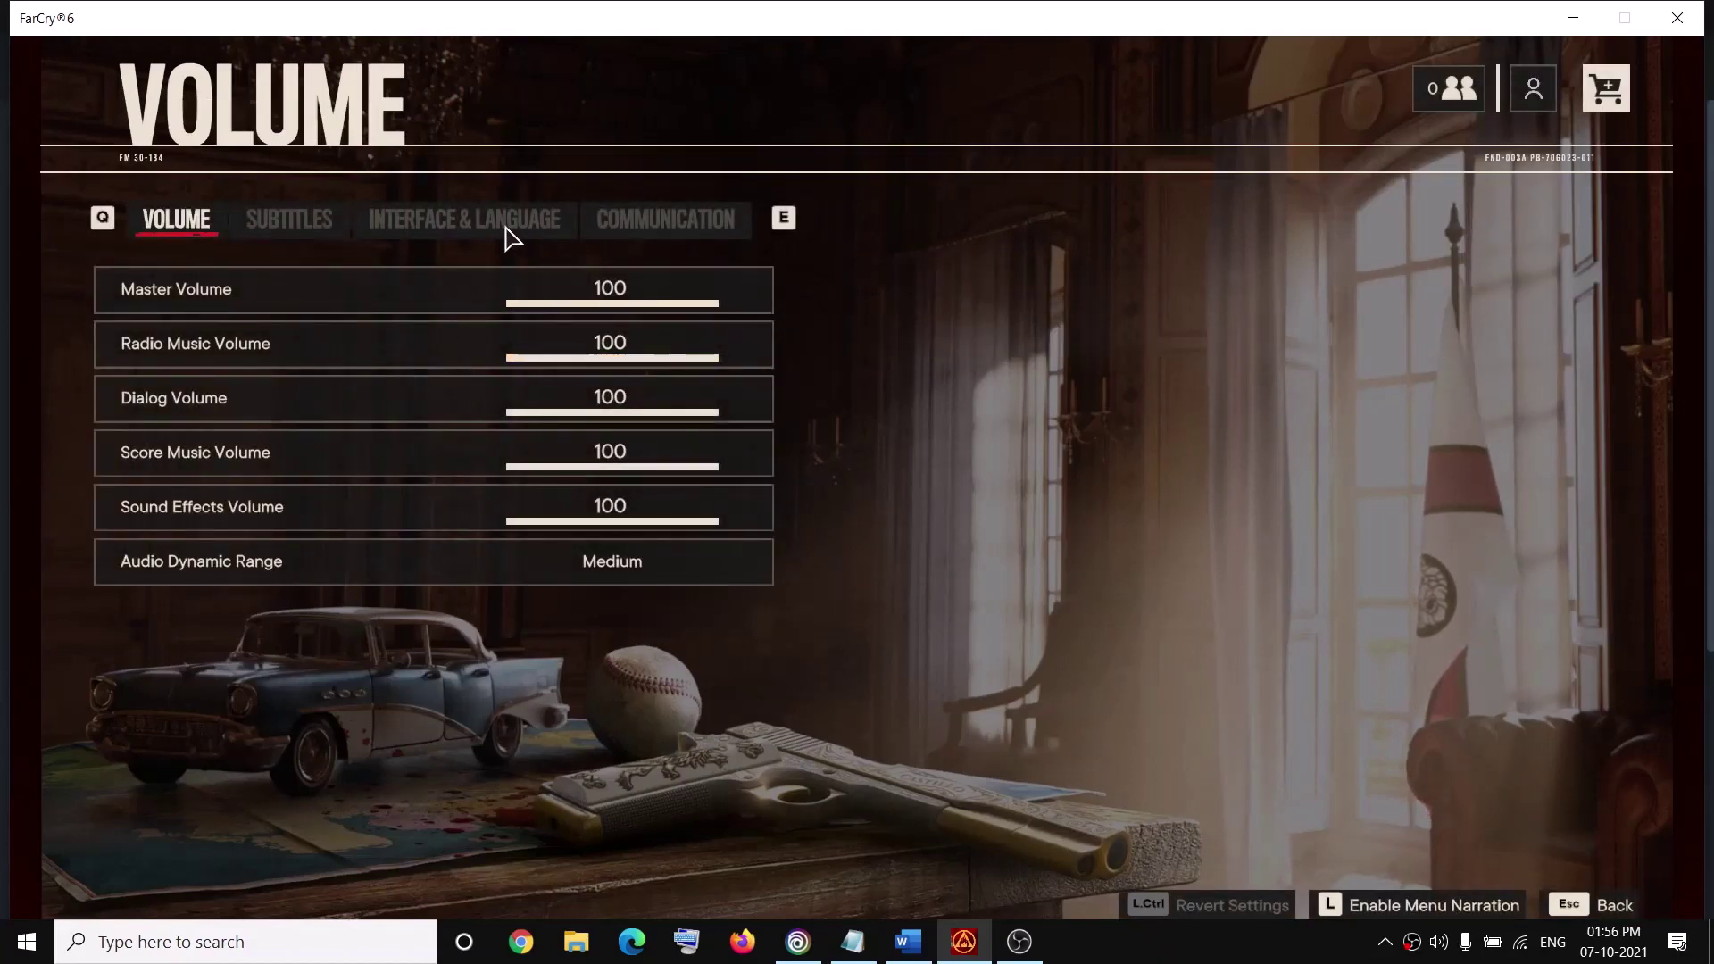
left_click(466, 237)
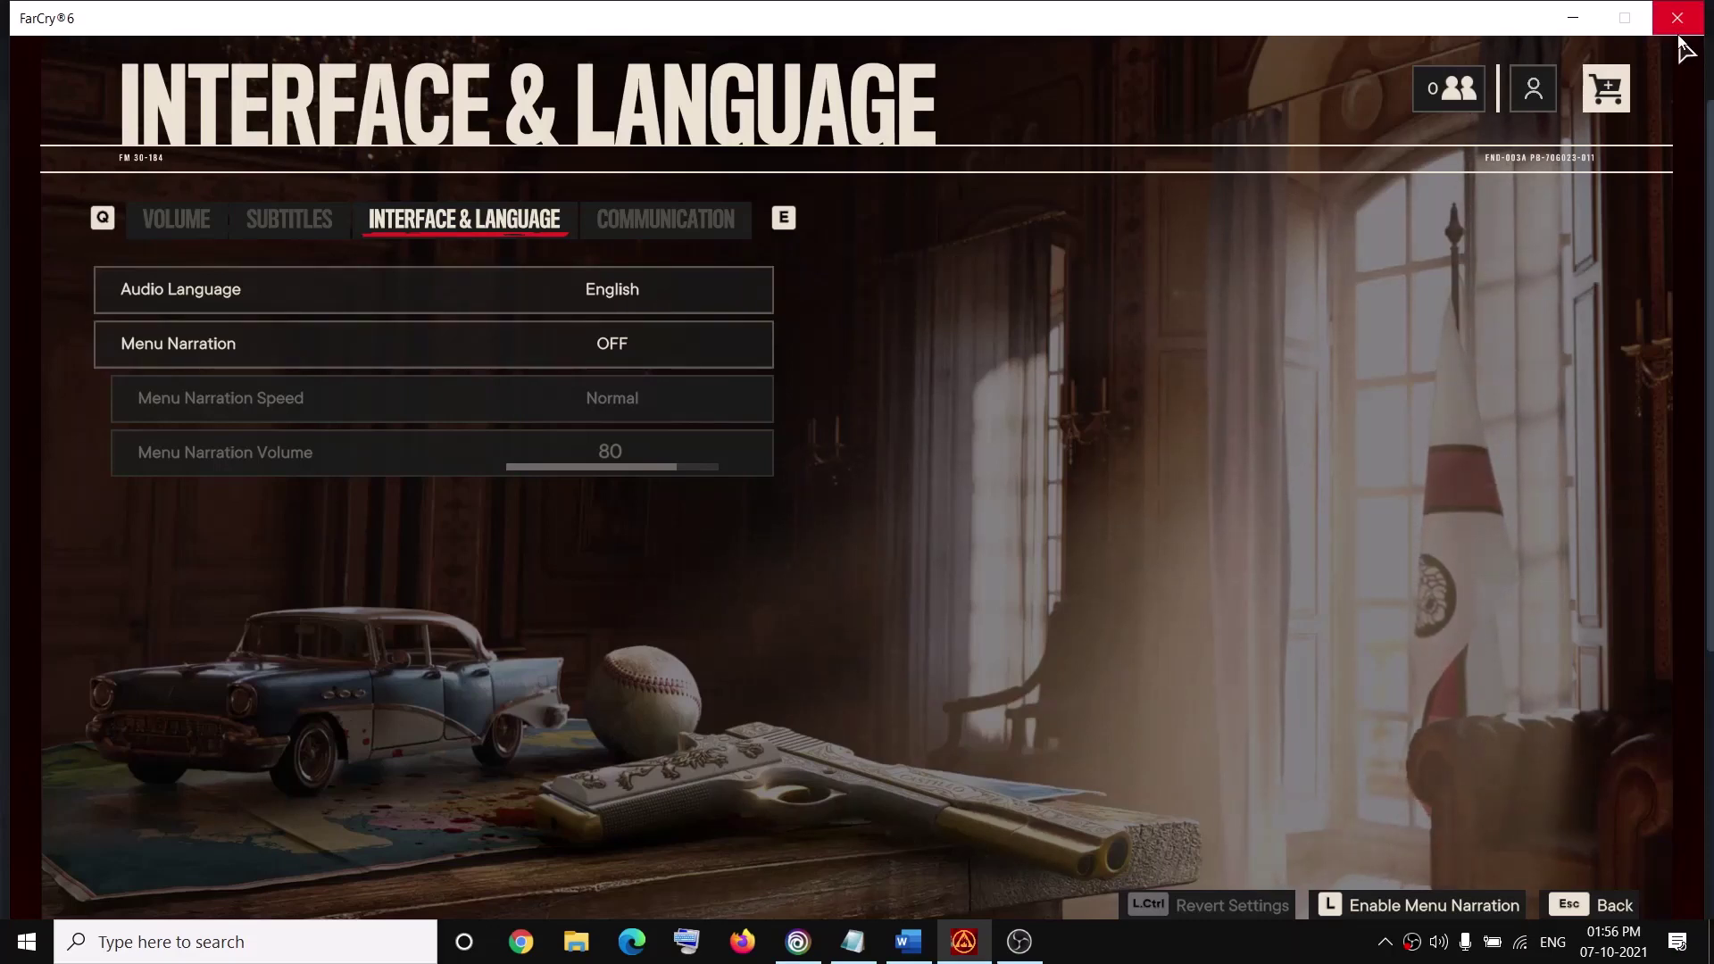
key("alt+Tab")
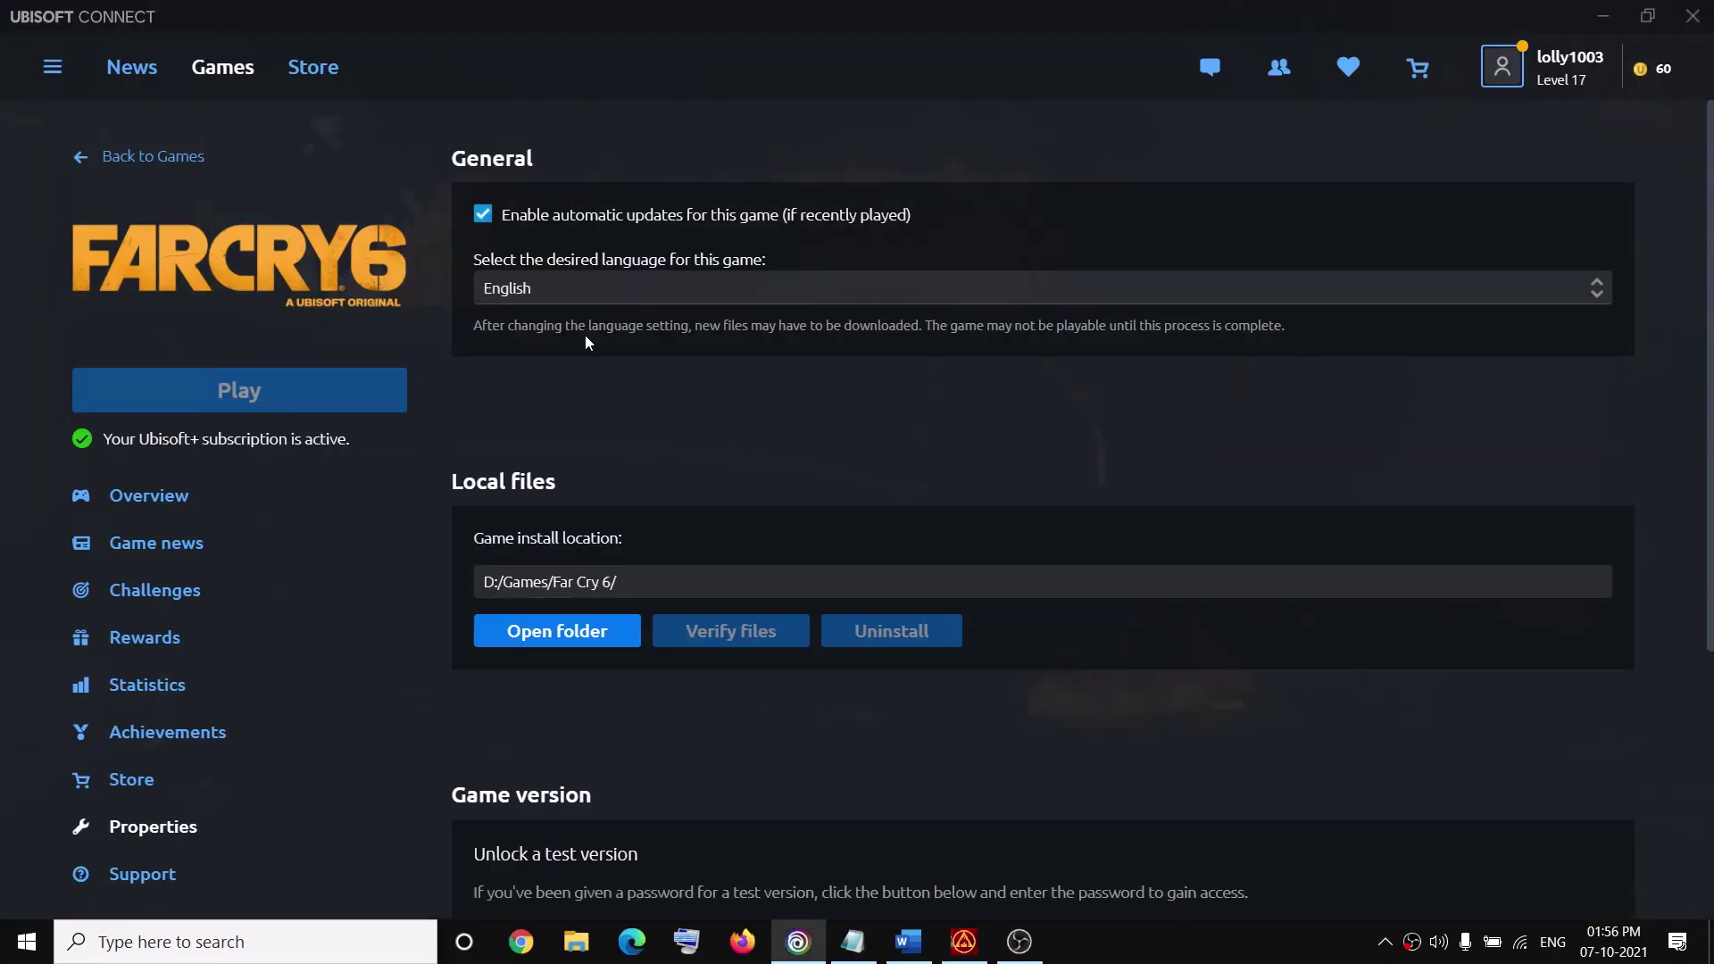
Open Far Cry 6's game details from its tile menu in the Ubisoft Connect Games library
left_click(143, 937)
type("ubi")
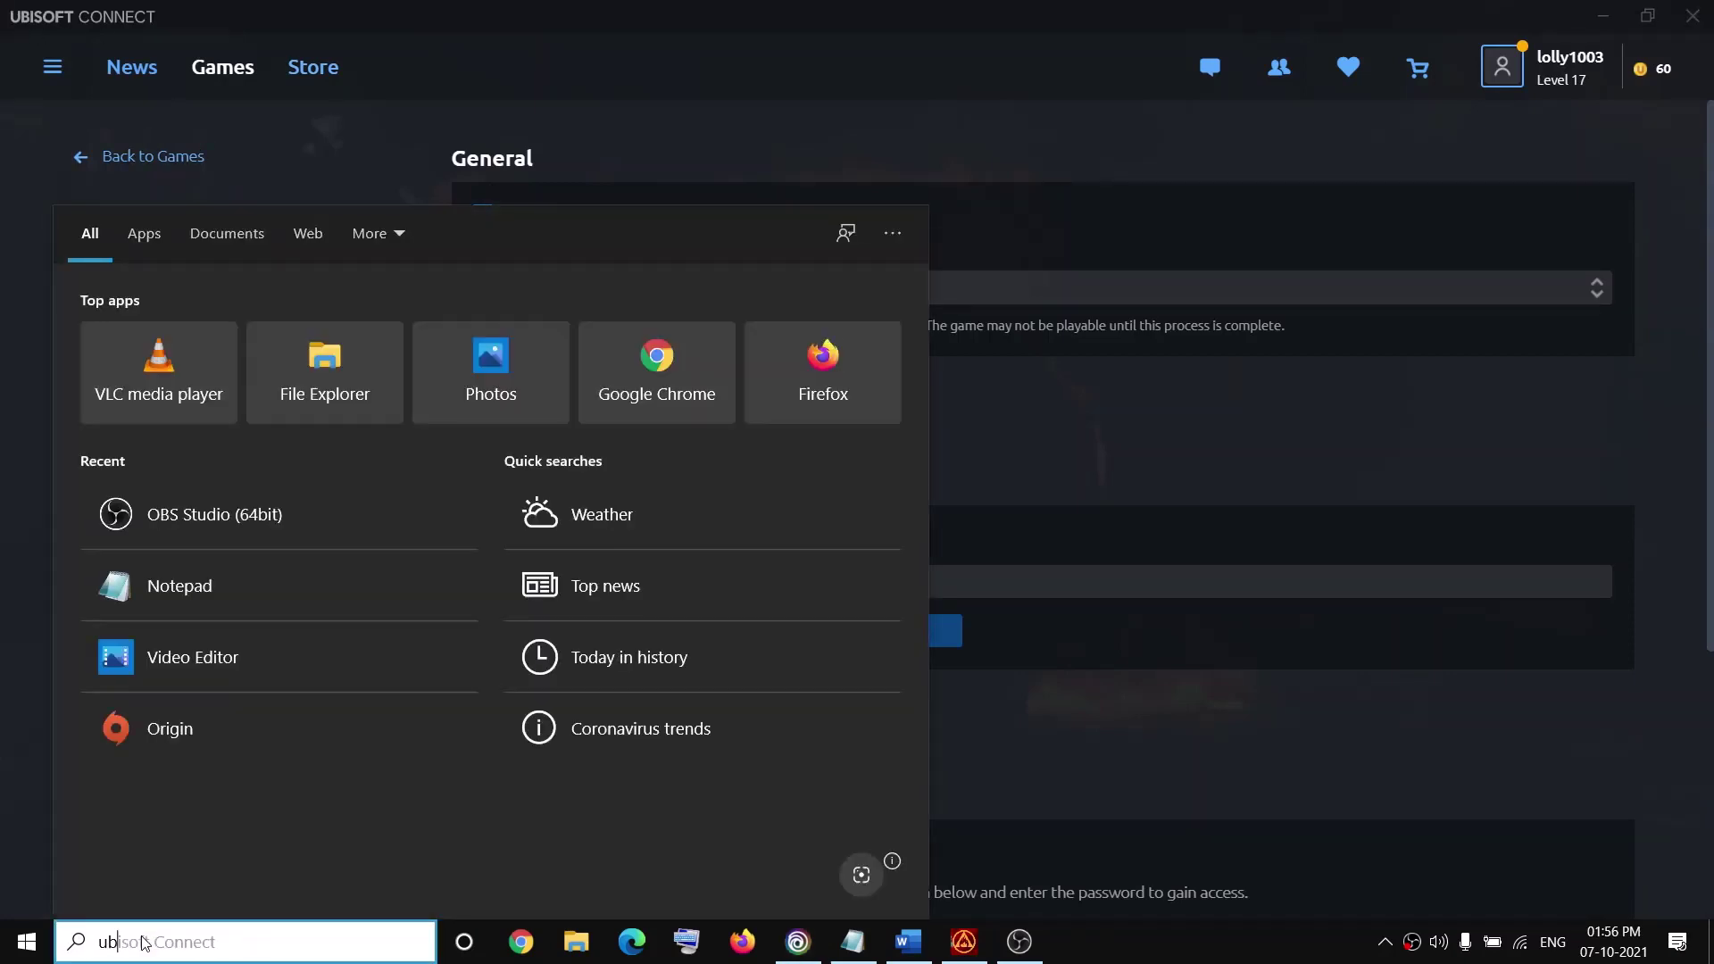
left_click(566, 99)
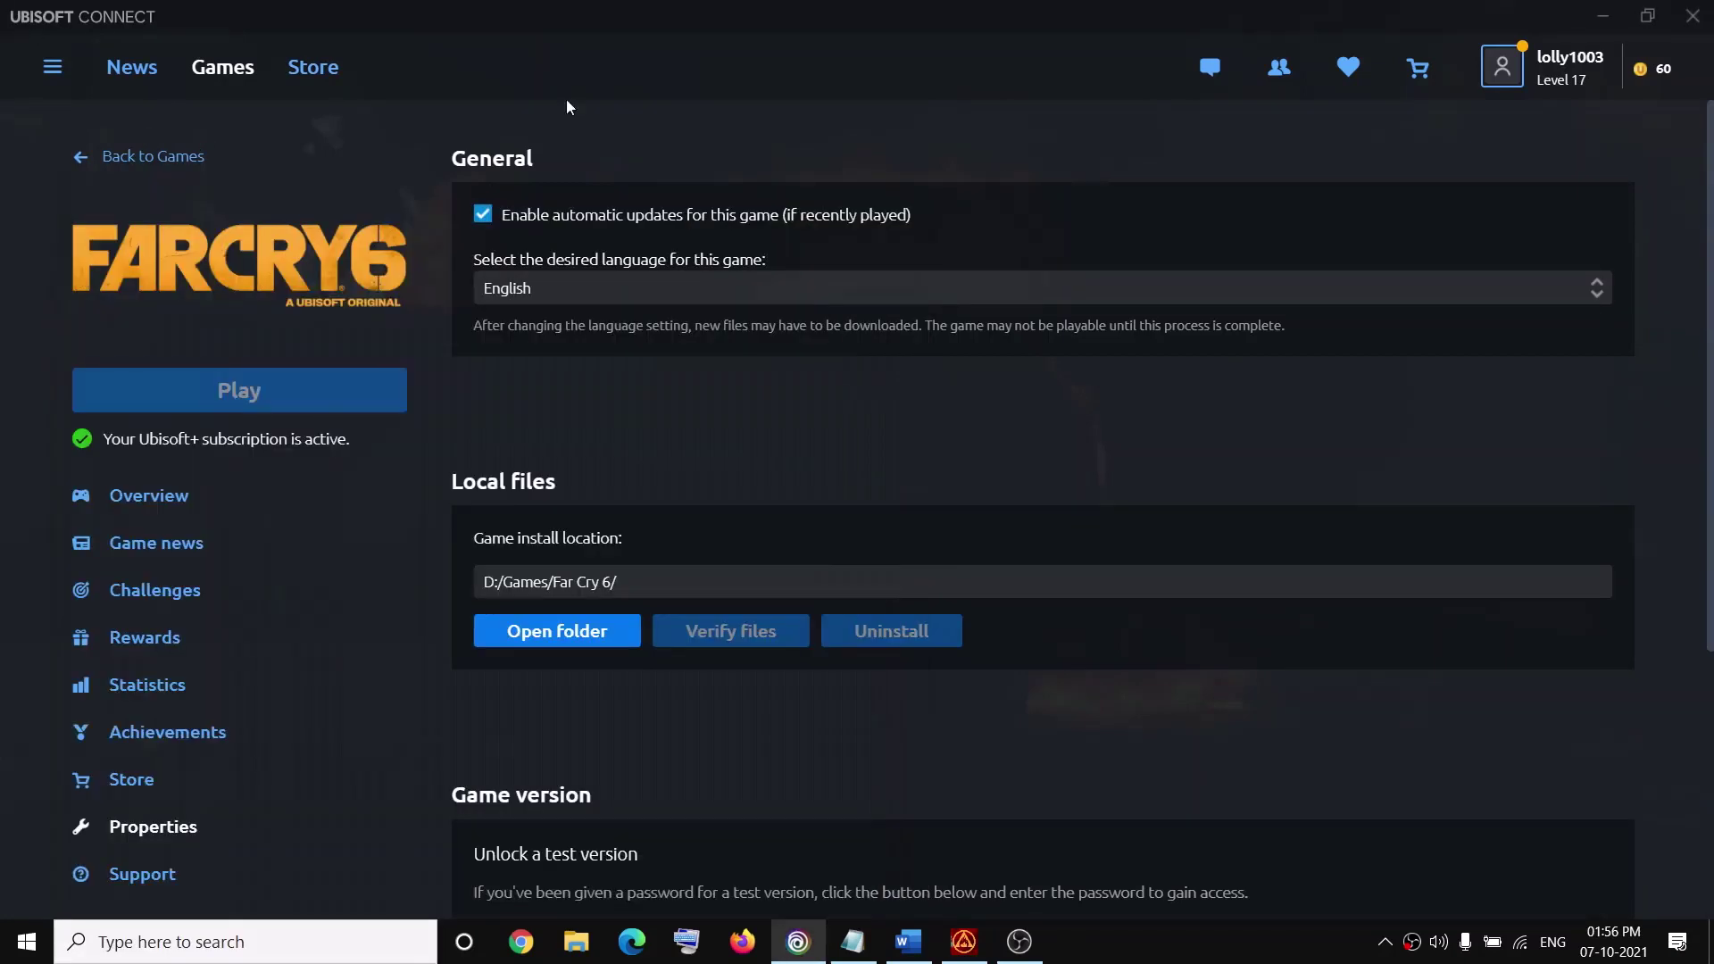
left_click(211, 73)
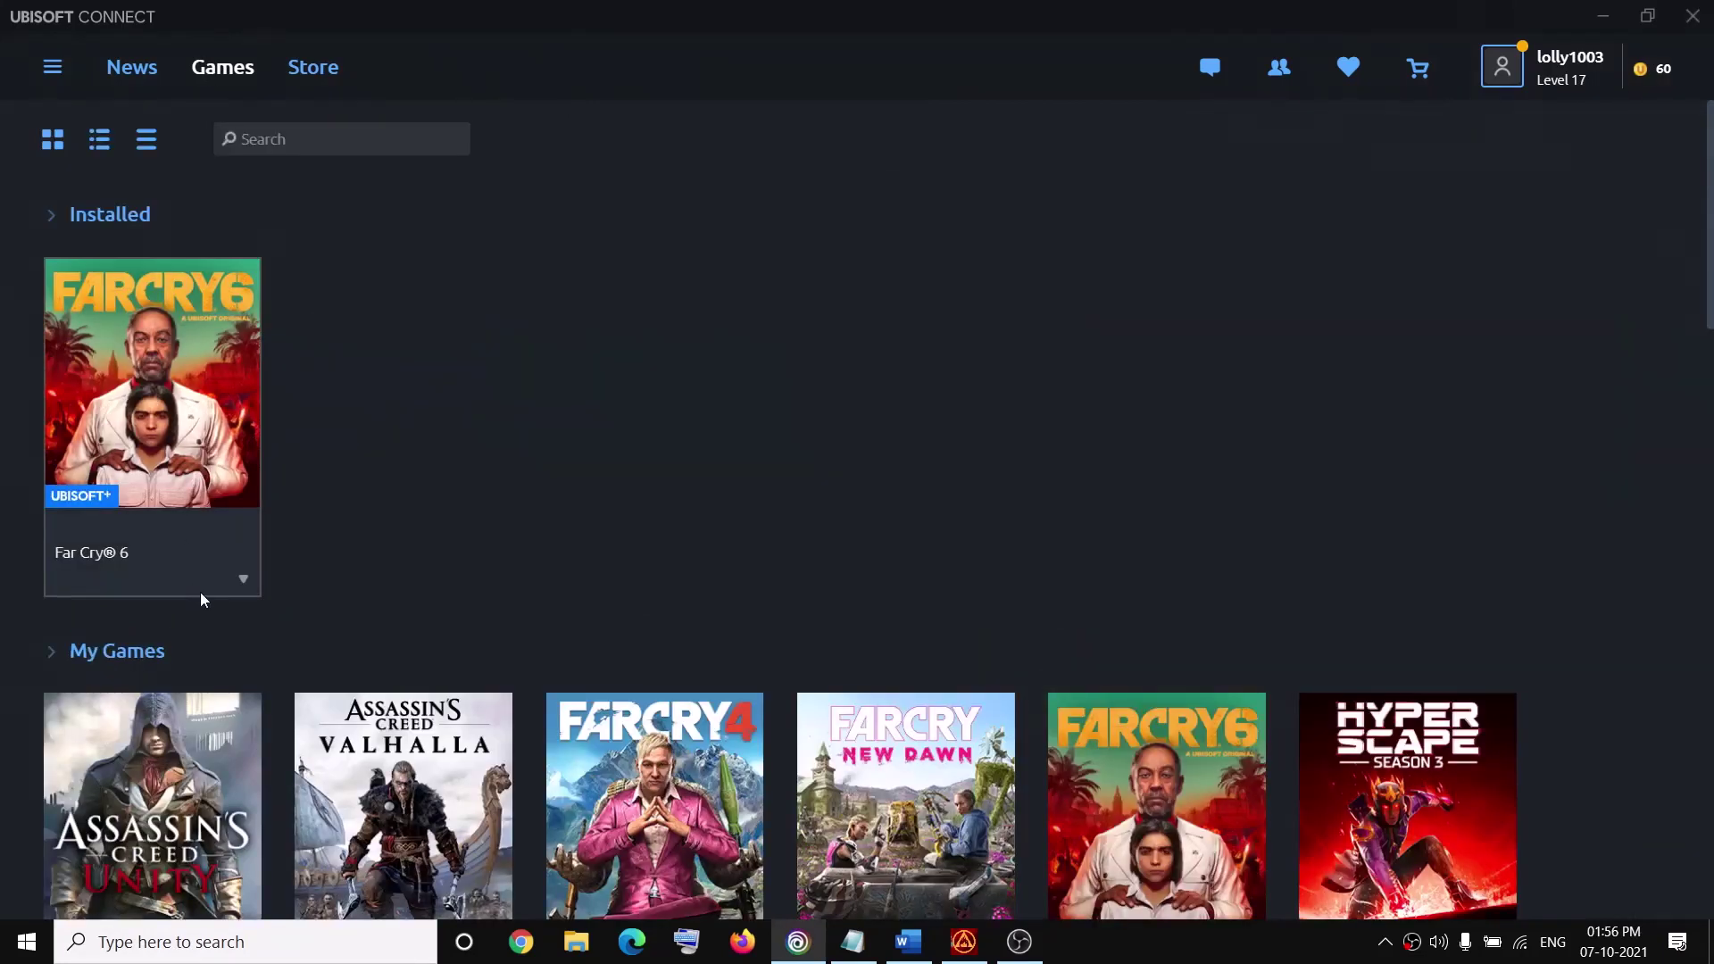
left_click(244, 581)
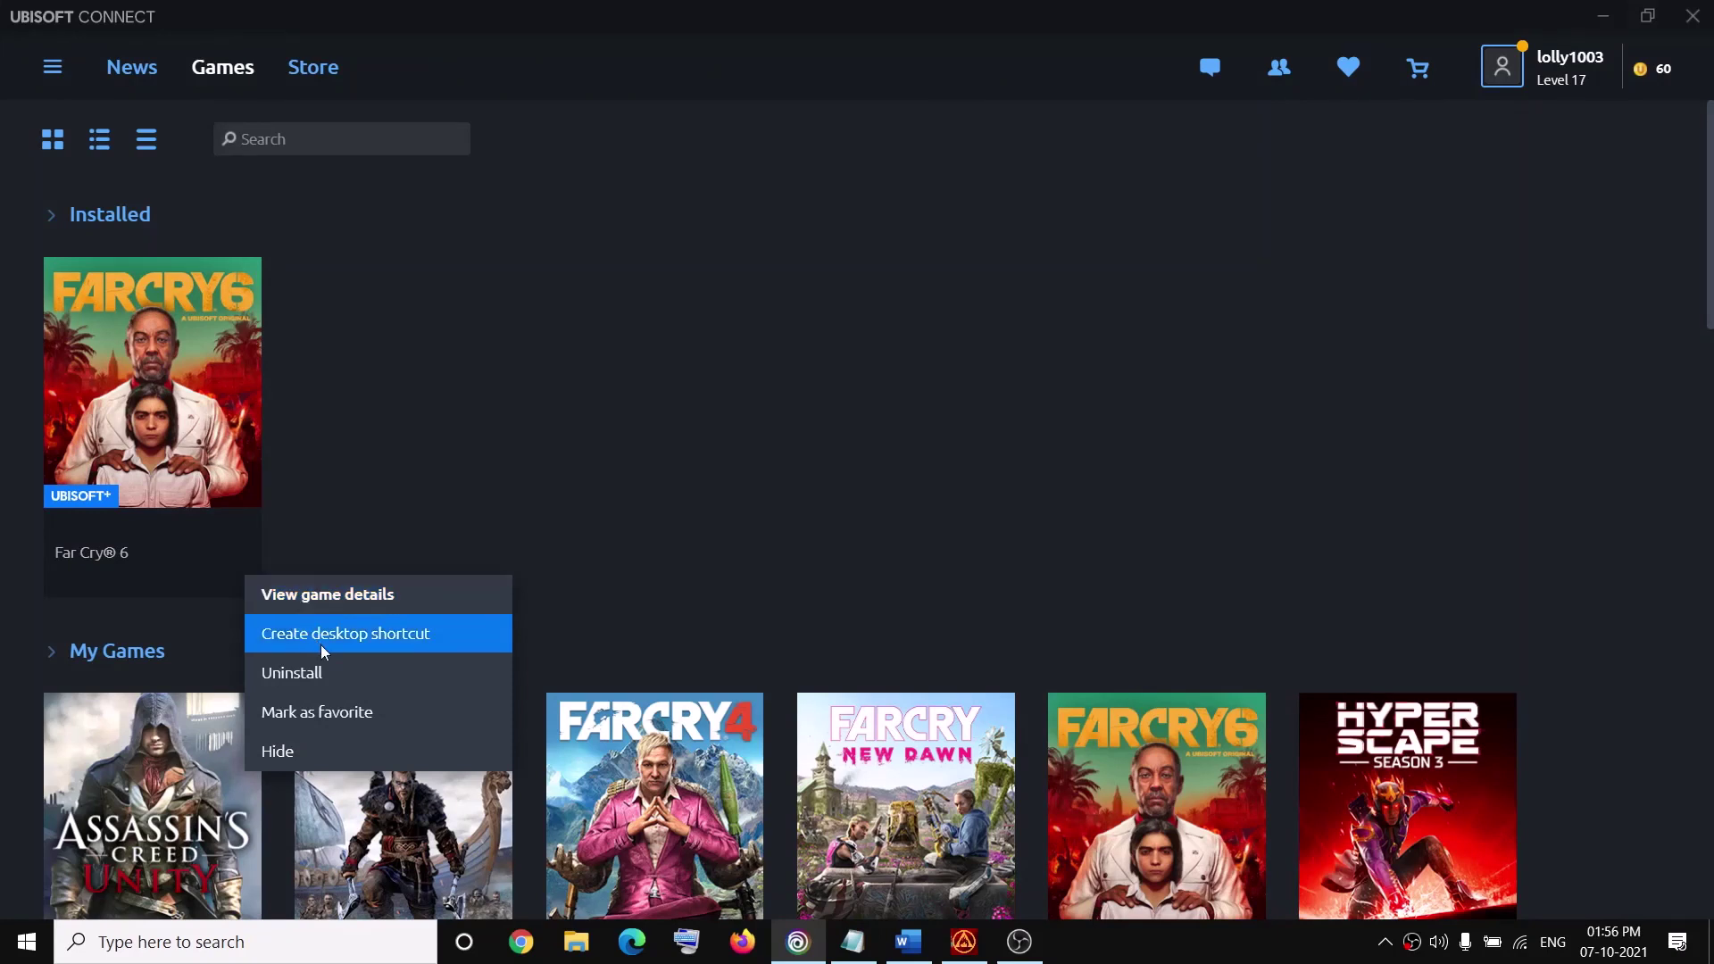
left_click(334, 594)
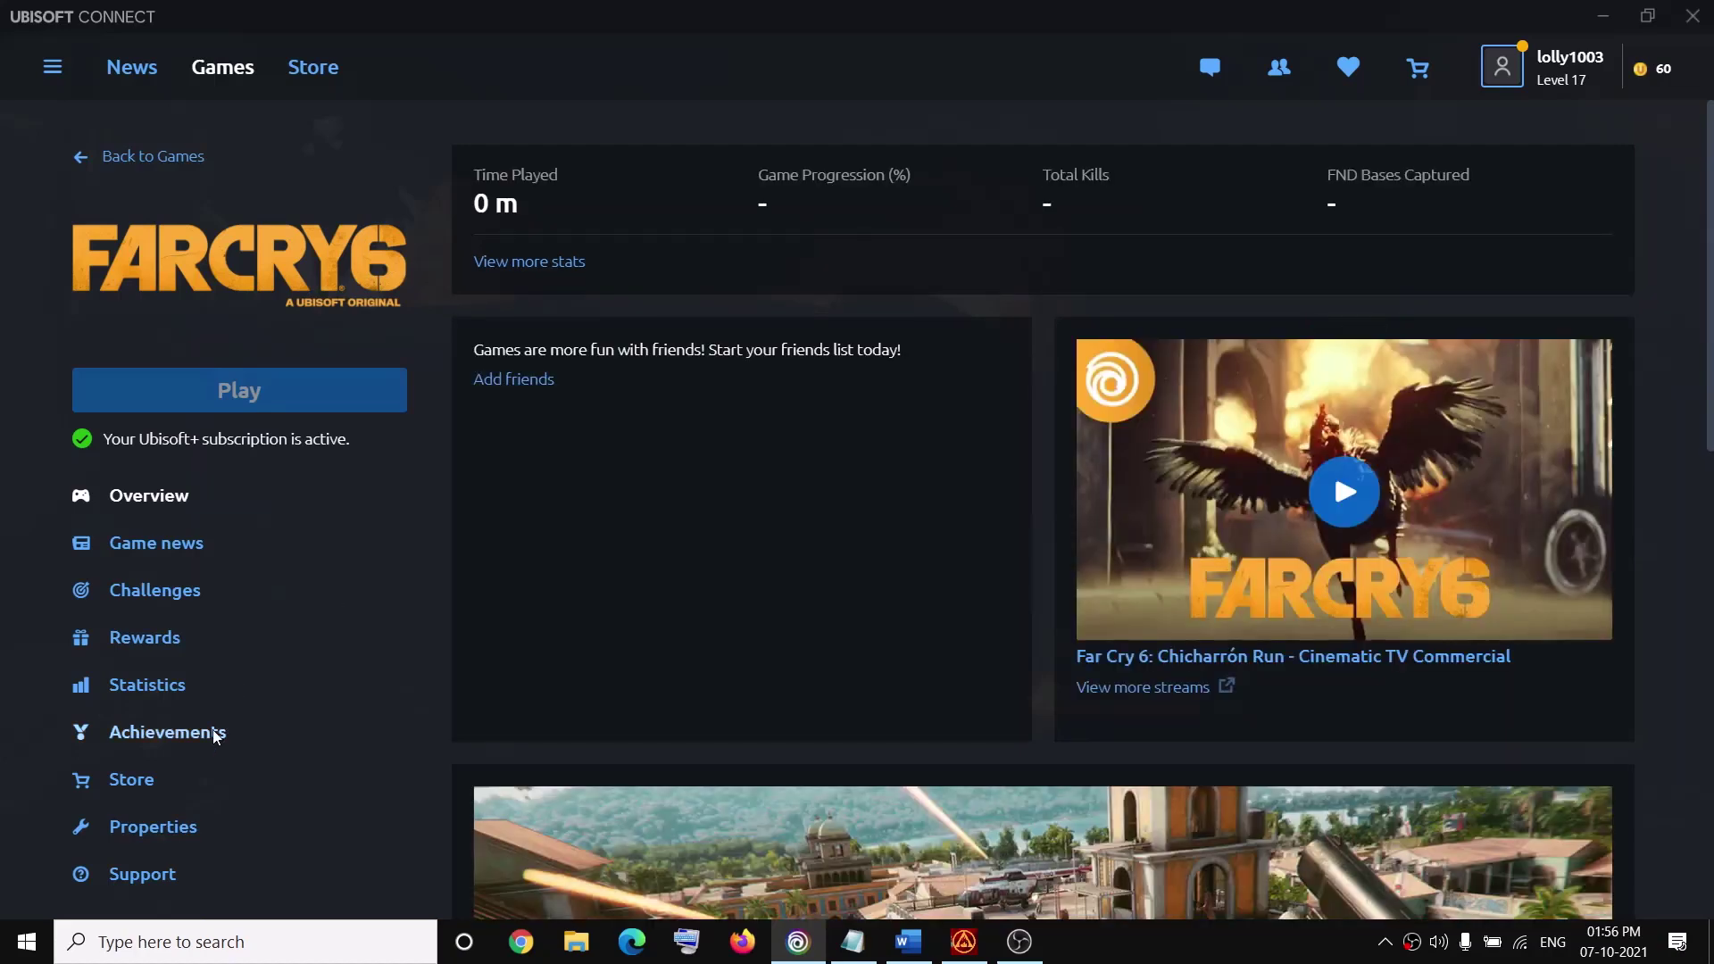
Scroll through the language dropdown in Far Cry 6's Properties and close it with English still selected
left_click(156, 828)
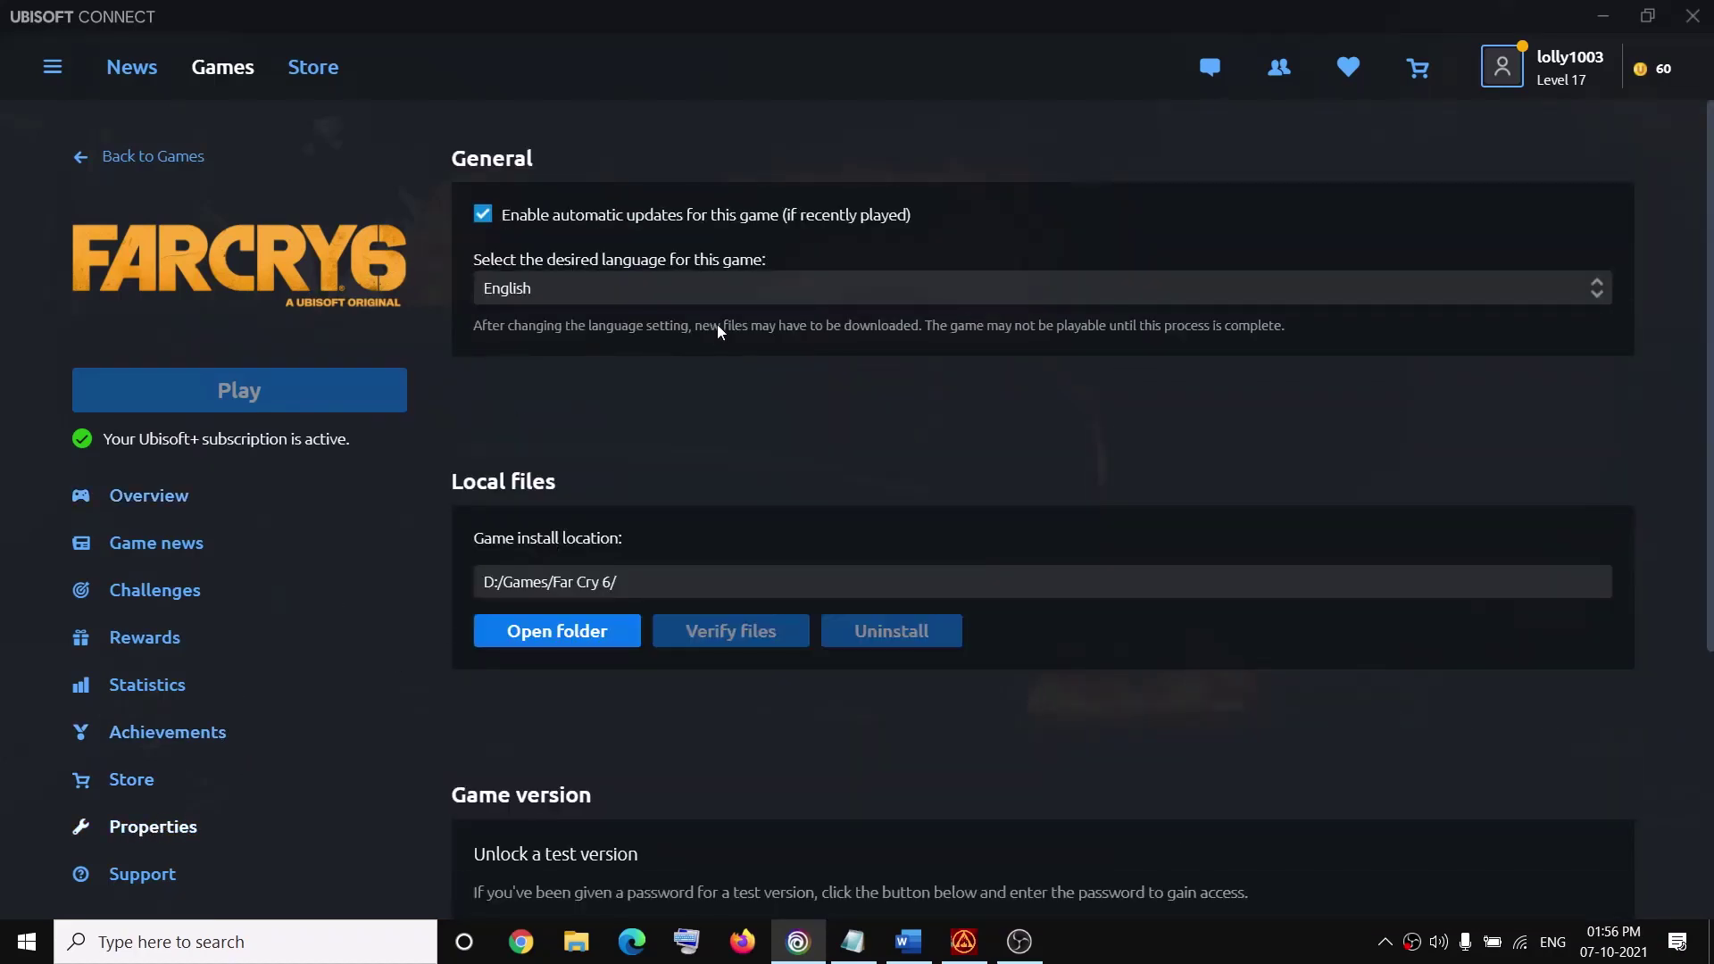
left_click(1598, 289)
scroll(687, 367, "down", 4)
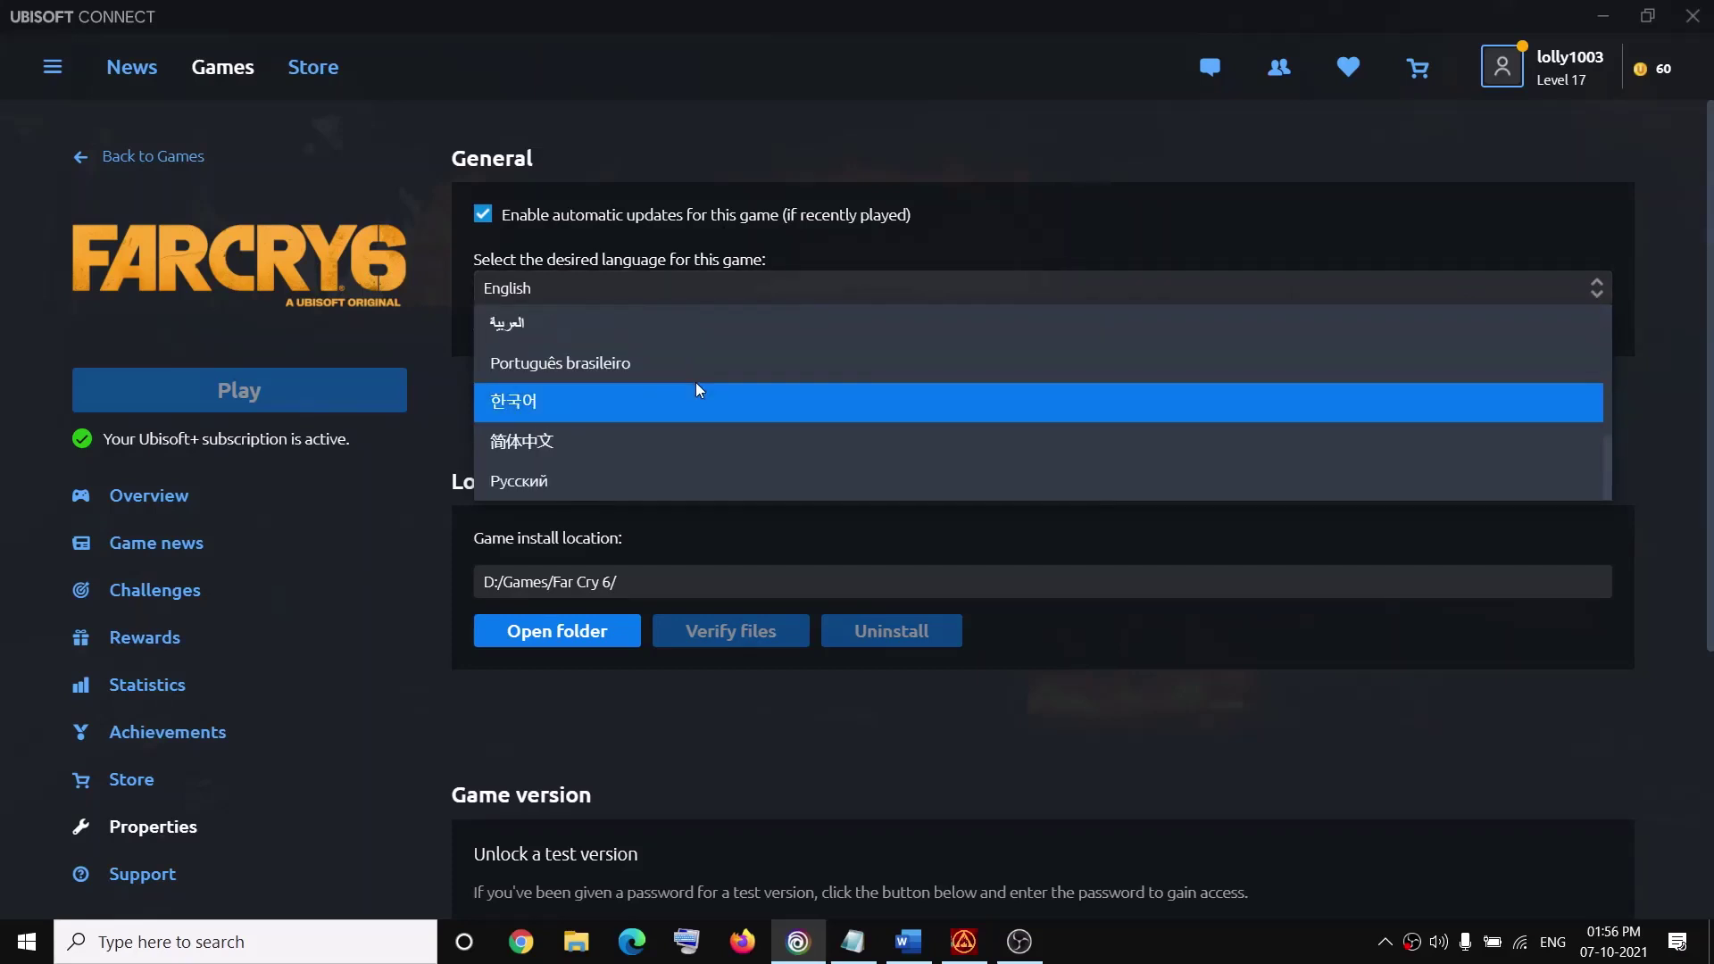
scroll(698, 393, "up", 4)
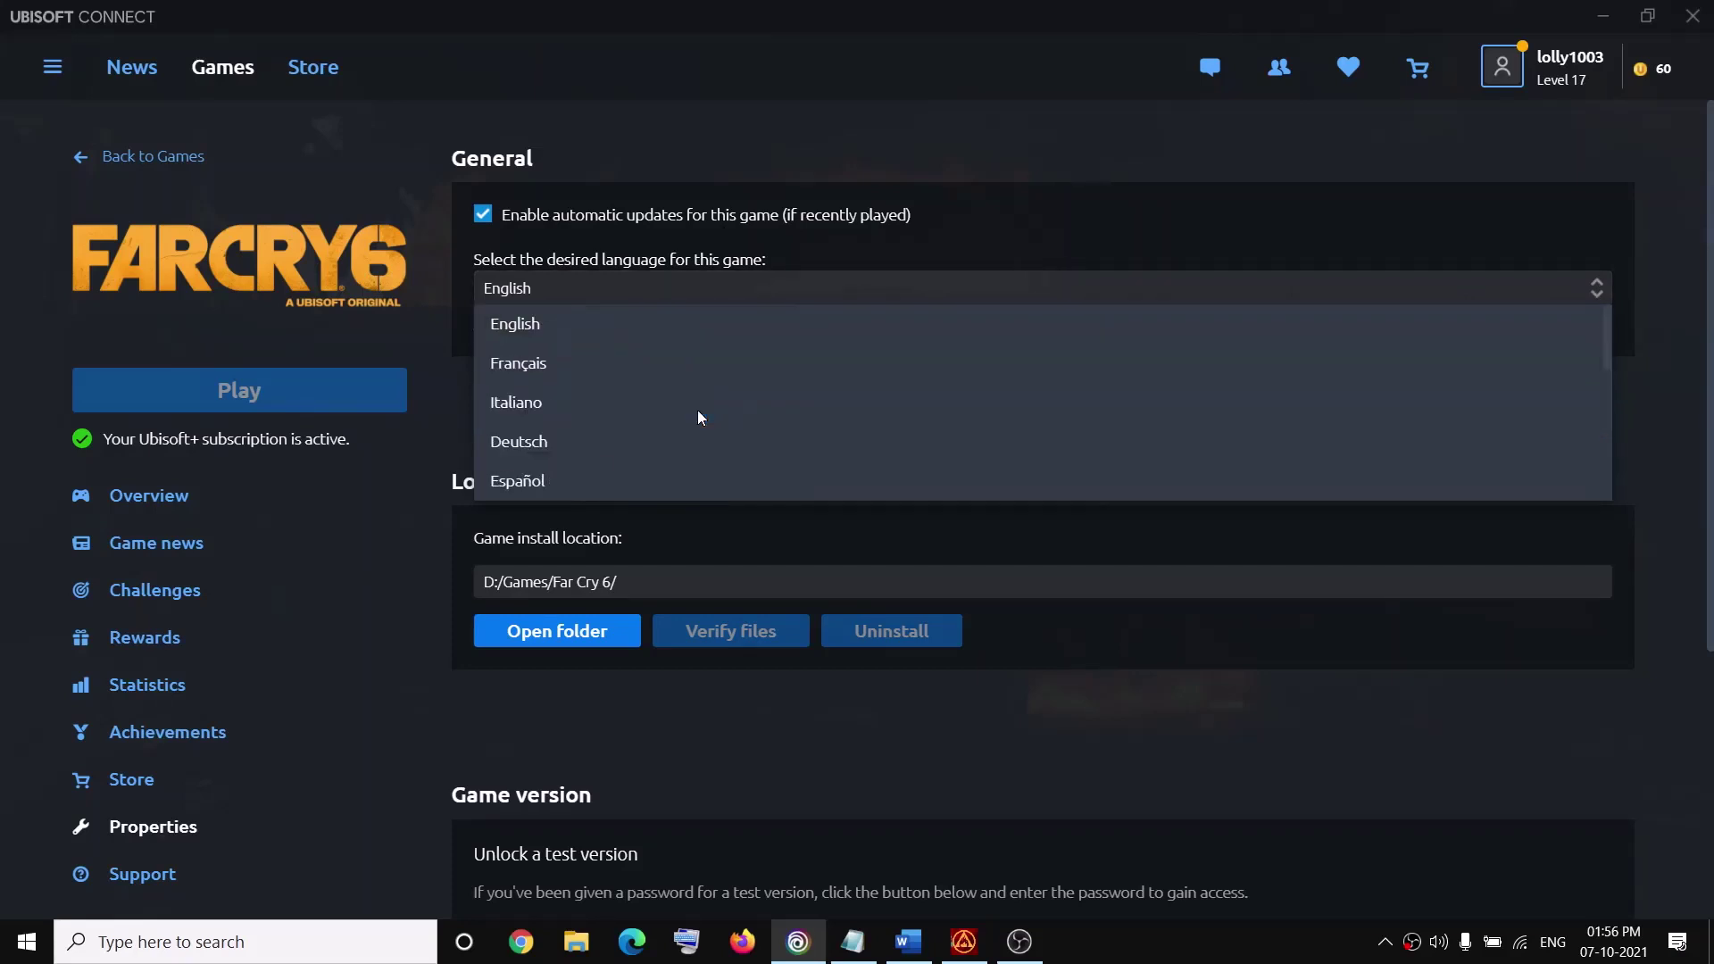
scroll(689, 400, "down", 4)
scroll(693, 411, "up", 4)
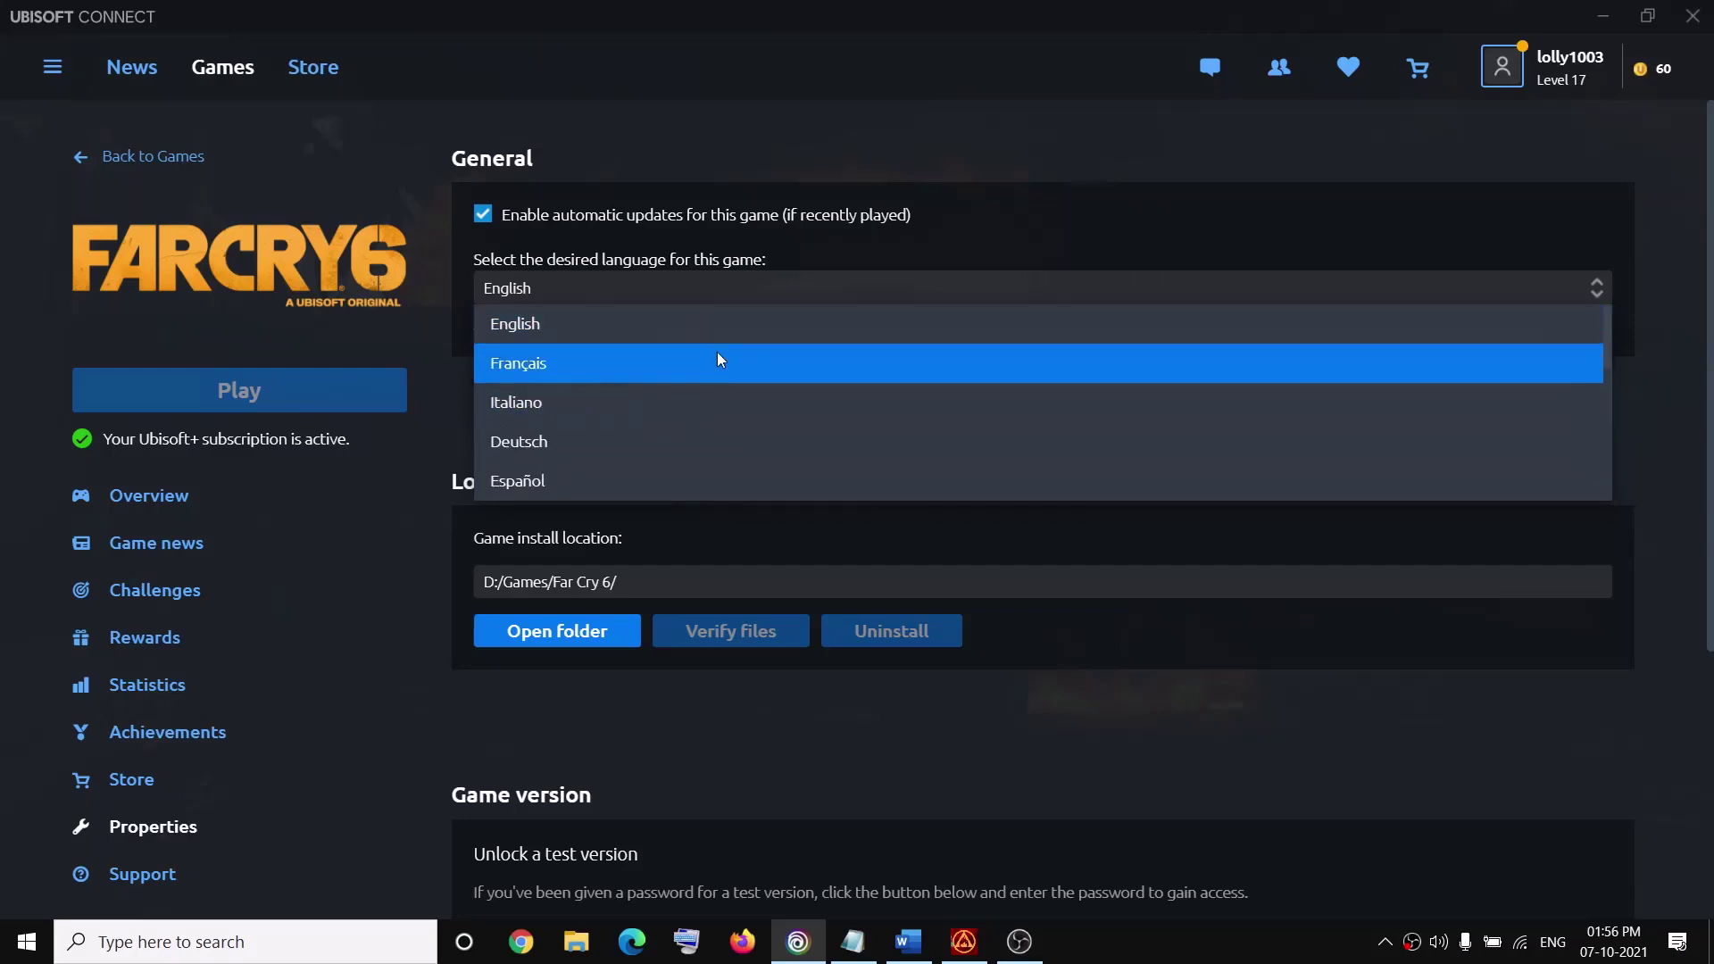
left_click(1321, 671)
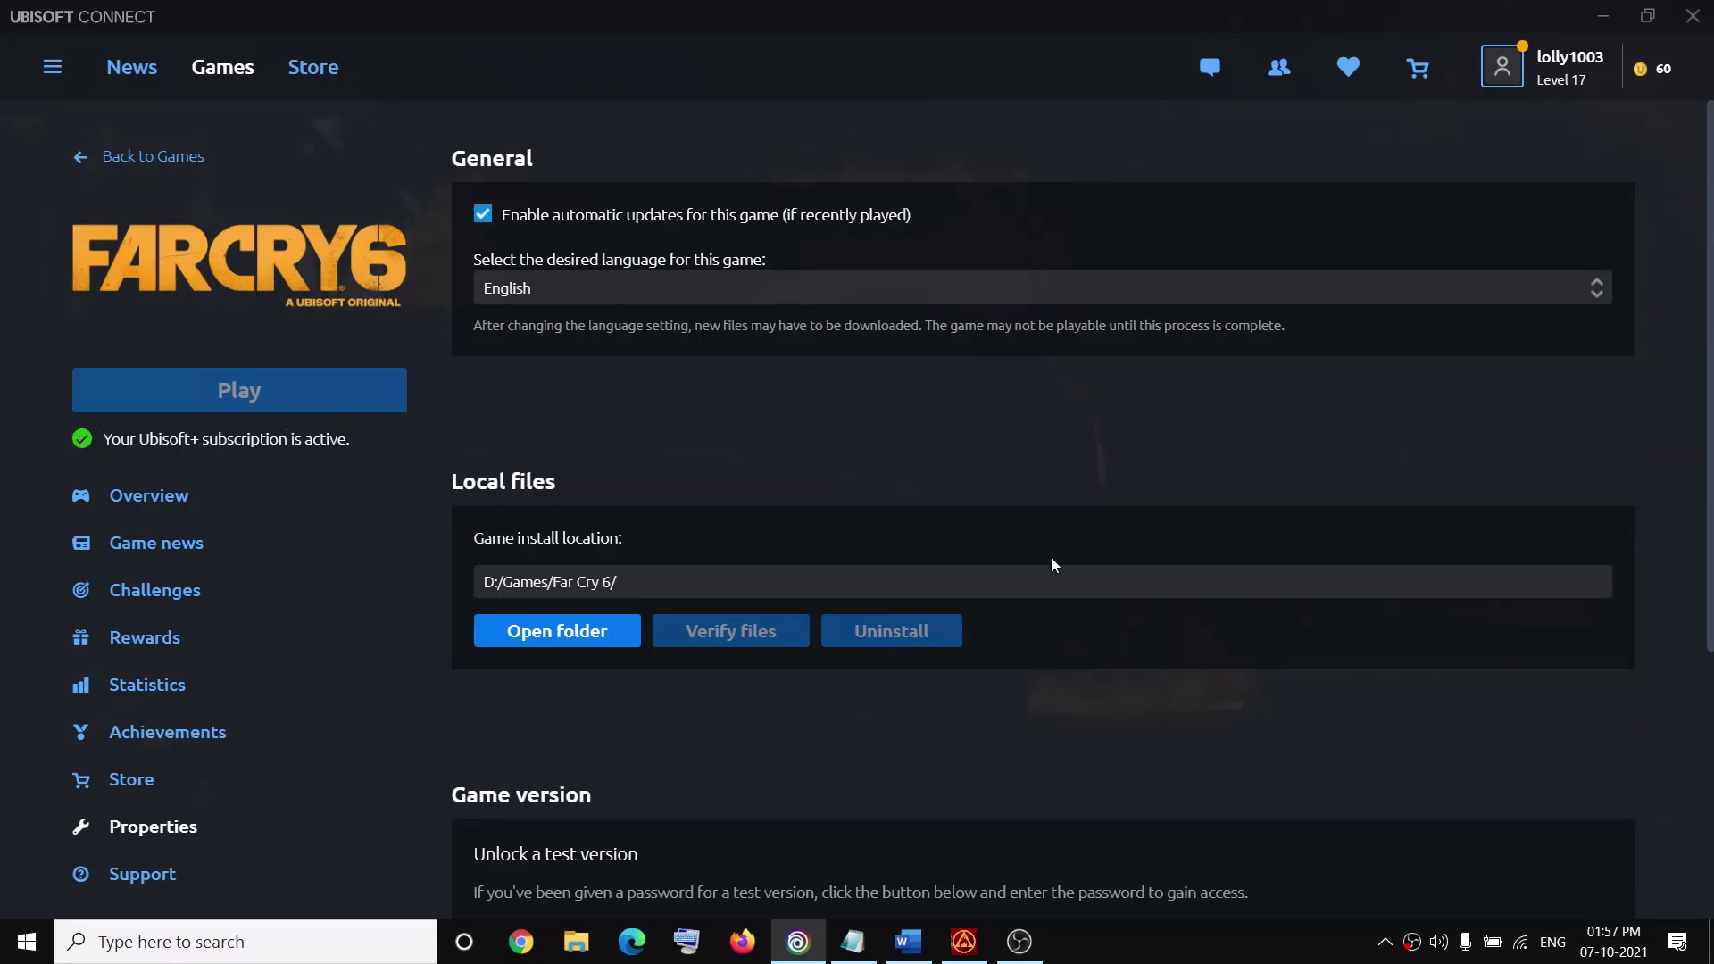
Toggle Far Cry 6's audio language to Français and back to English twice, then open the launcher's language list
left_click(964, 945)
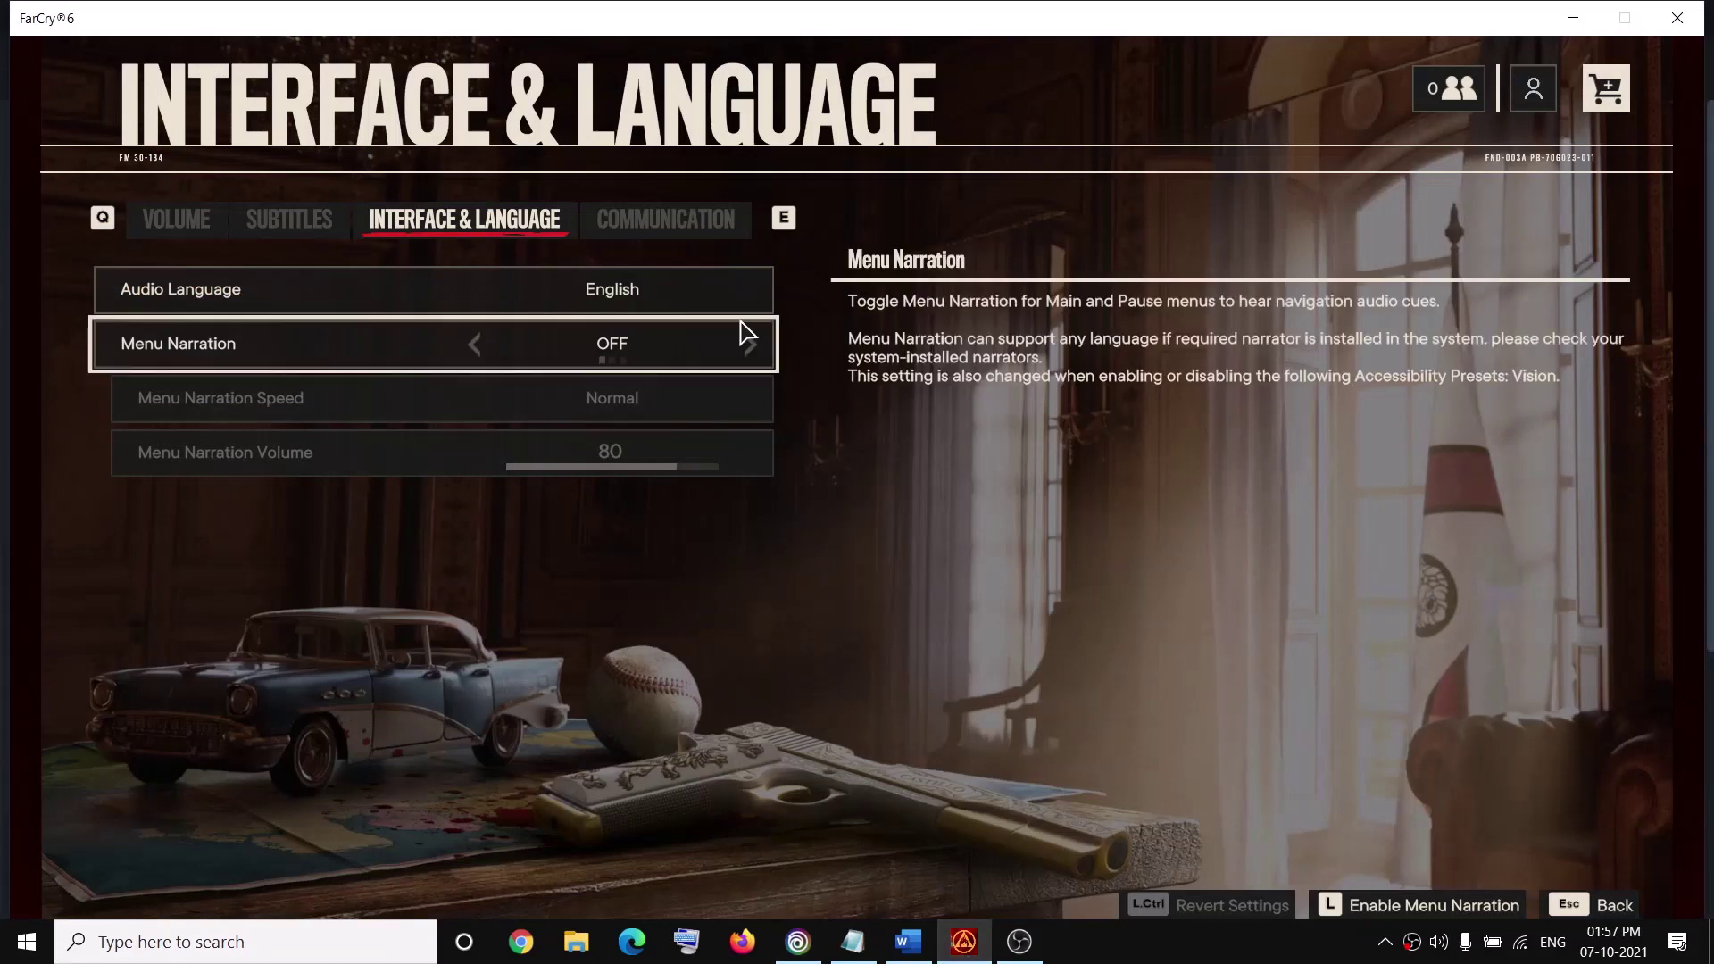
left_click(746, 295)
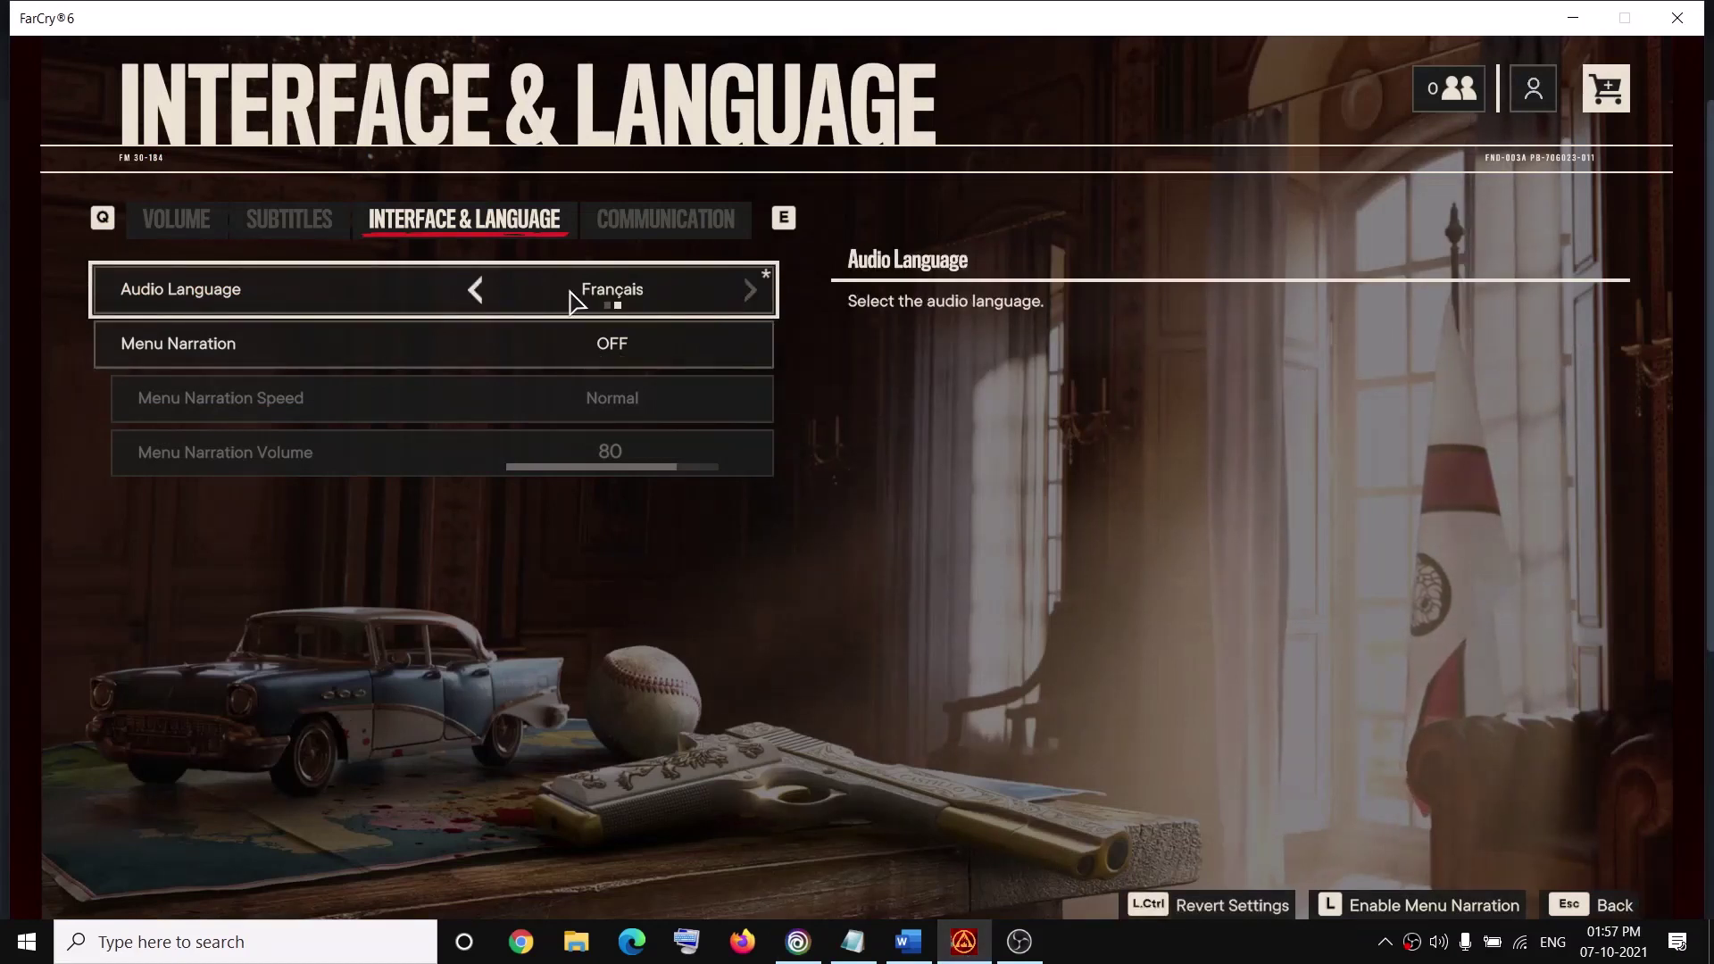
left_click(487, 292)
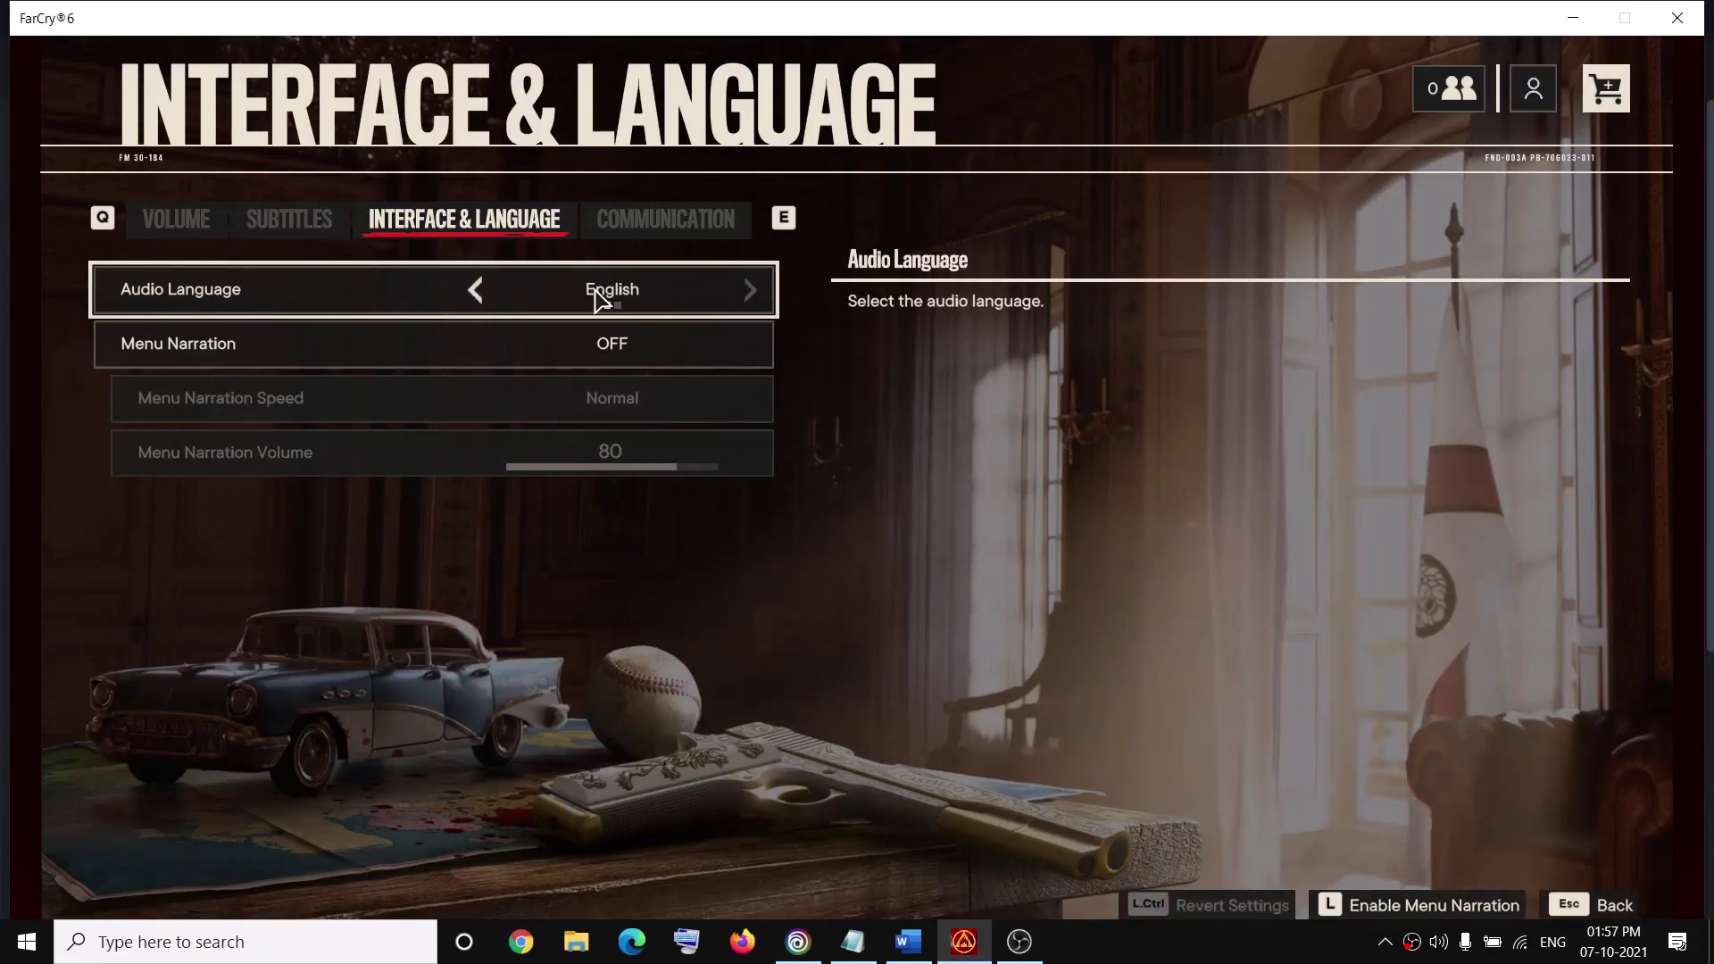
left_click(748, 290)
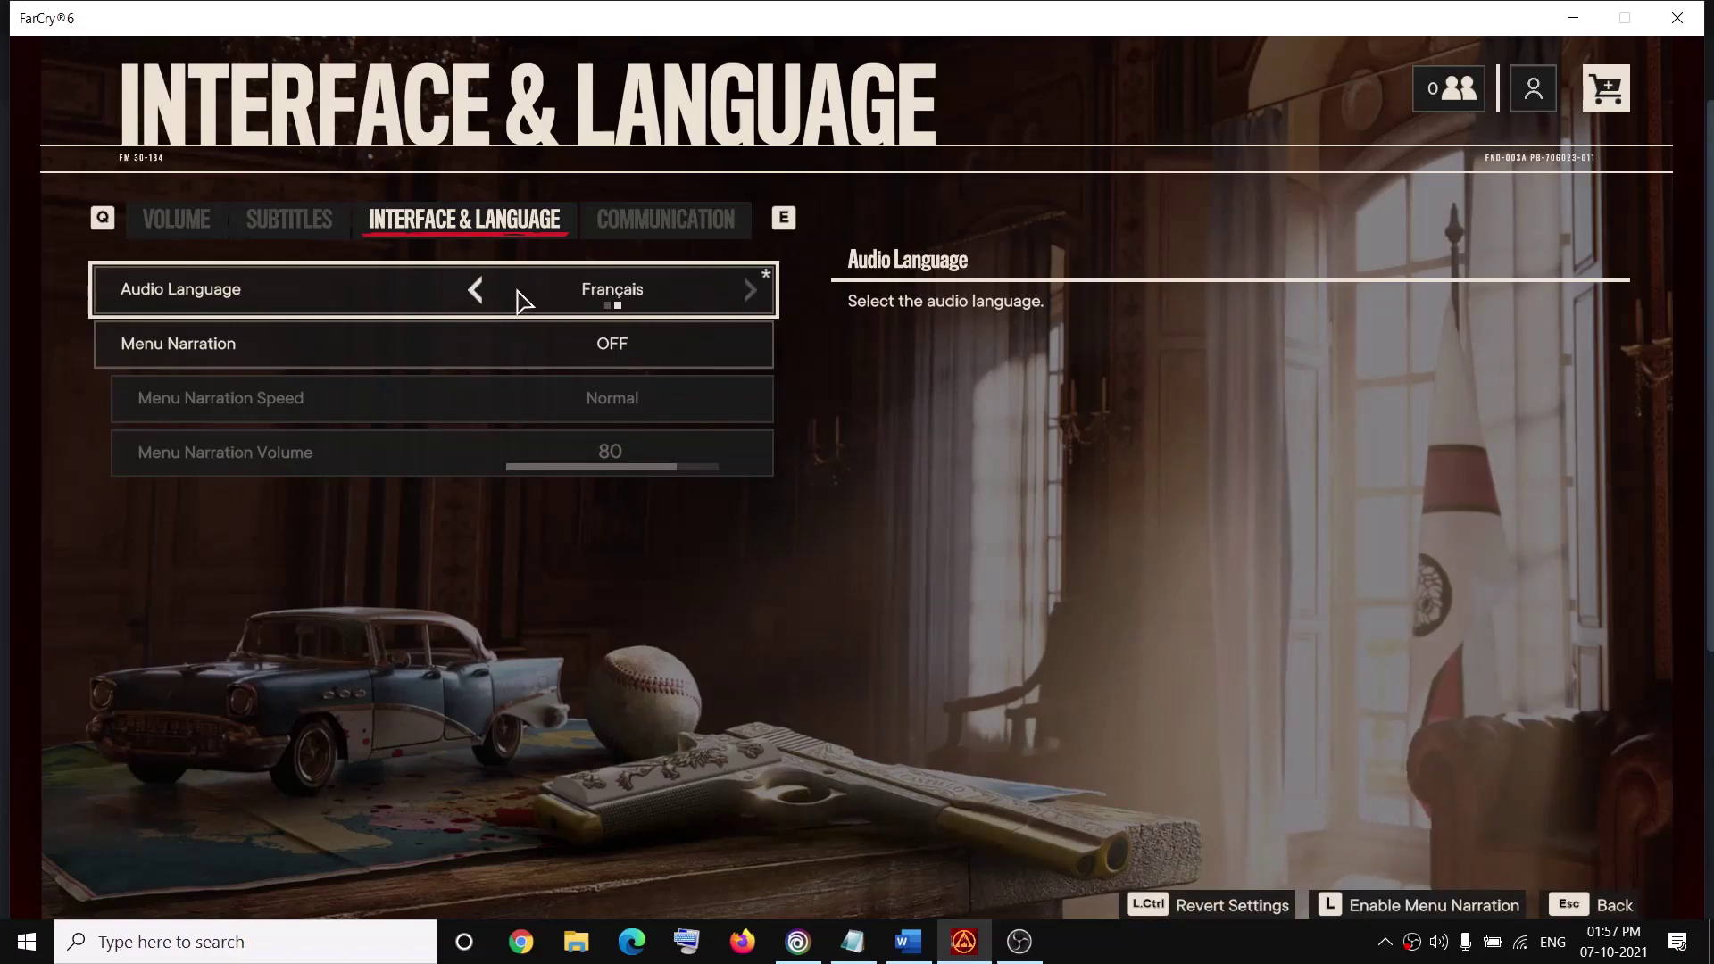
left_click(473, 293)
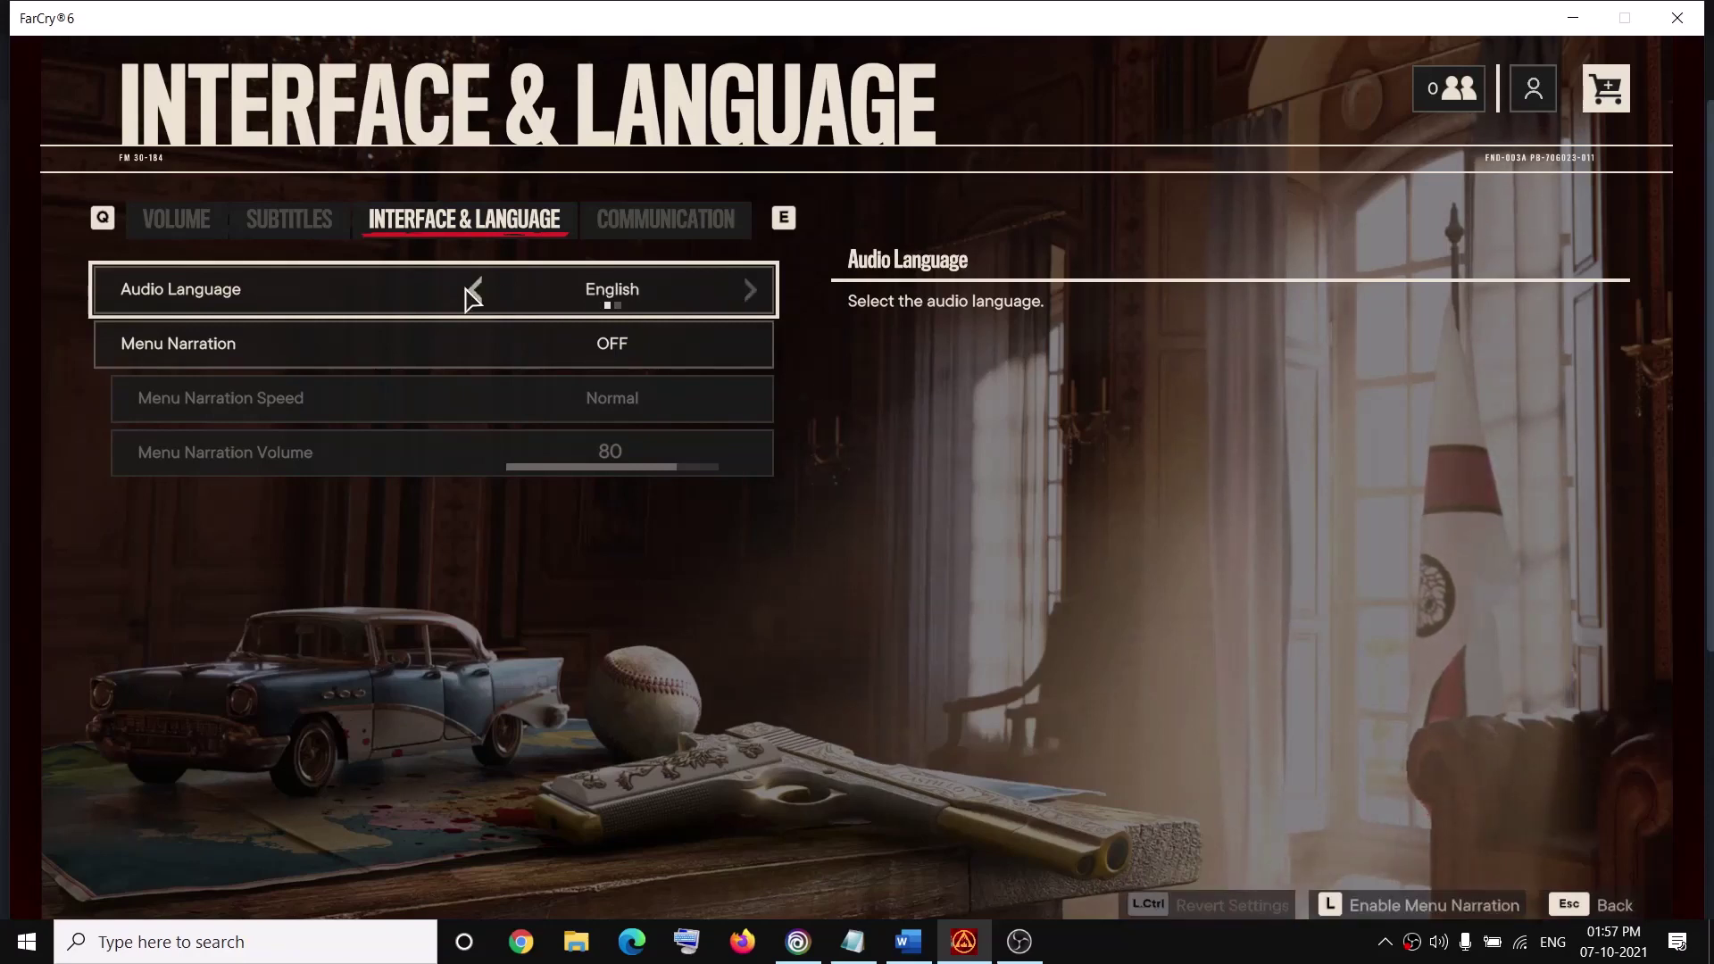
left_click(819, 946)
left_click(620, 296)
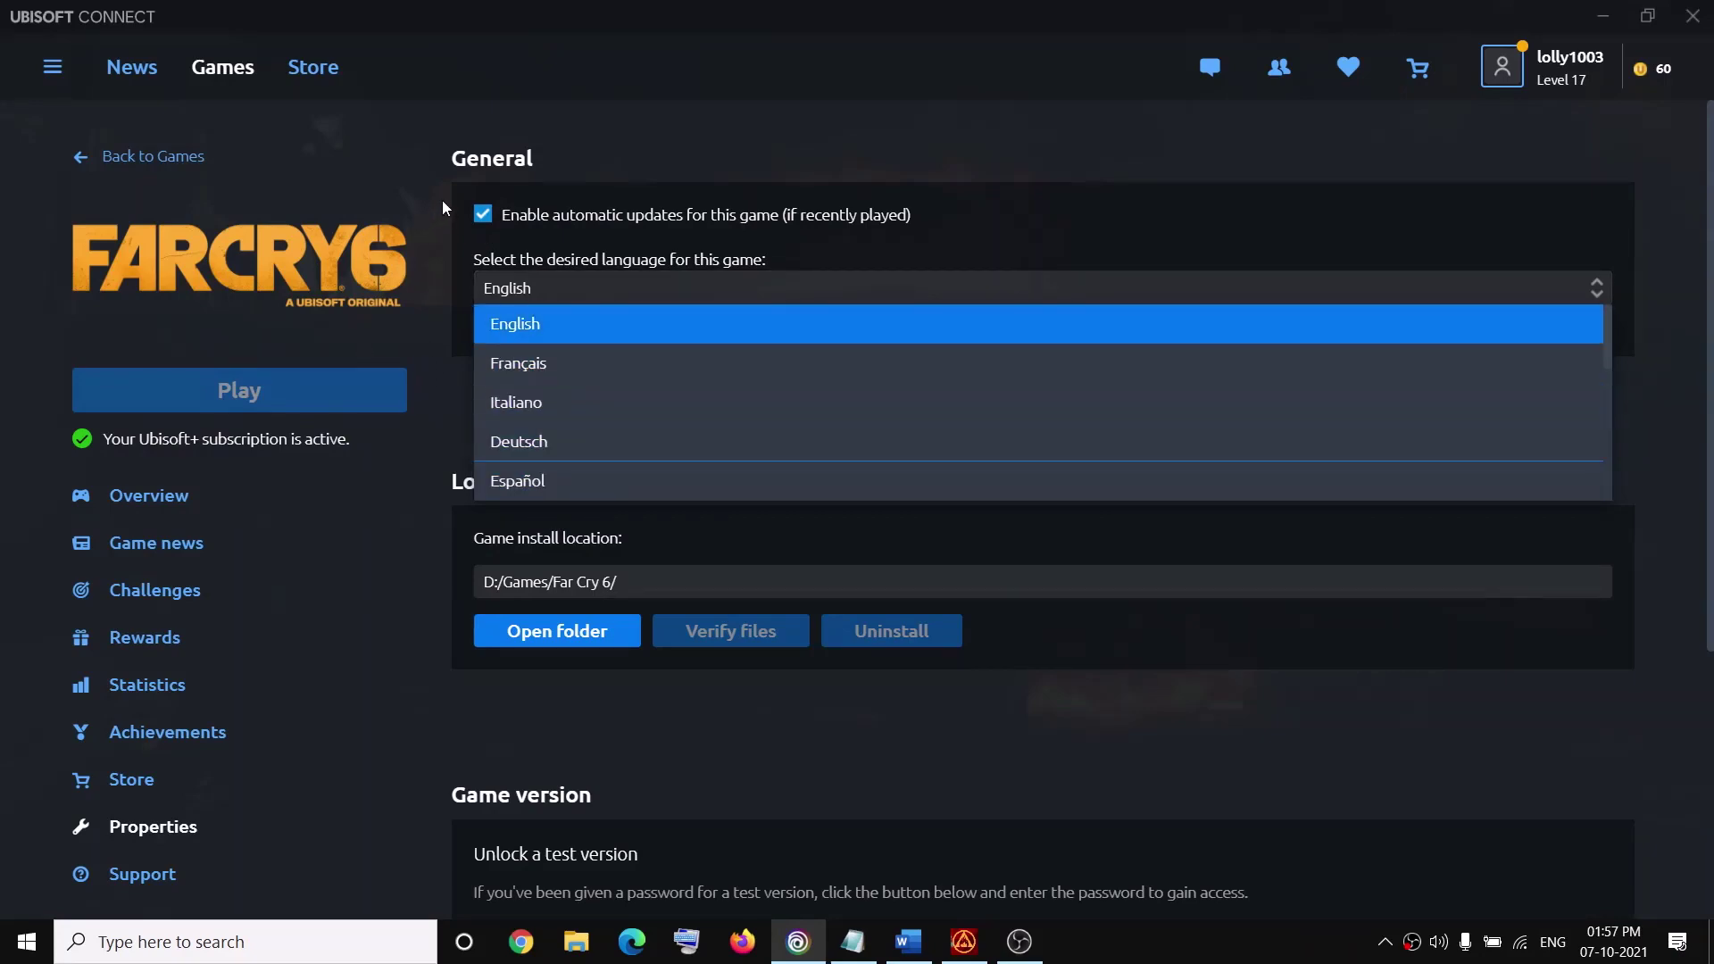
Close the launcher's language list with English kept and return to Far Cry 6's Interface & Language screen
key("alt+Tab")
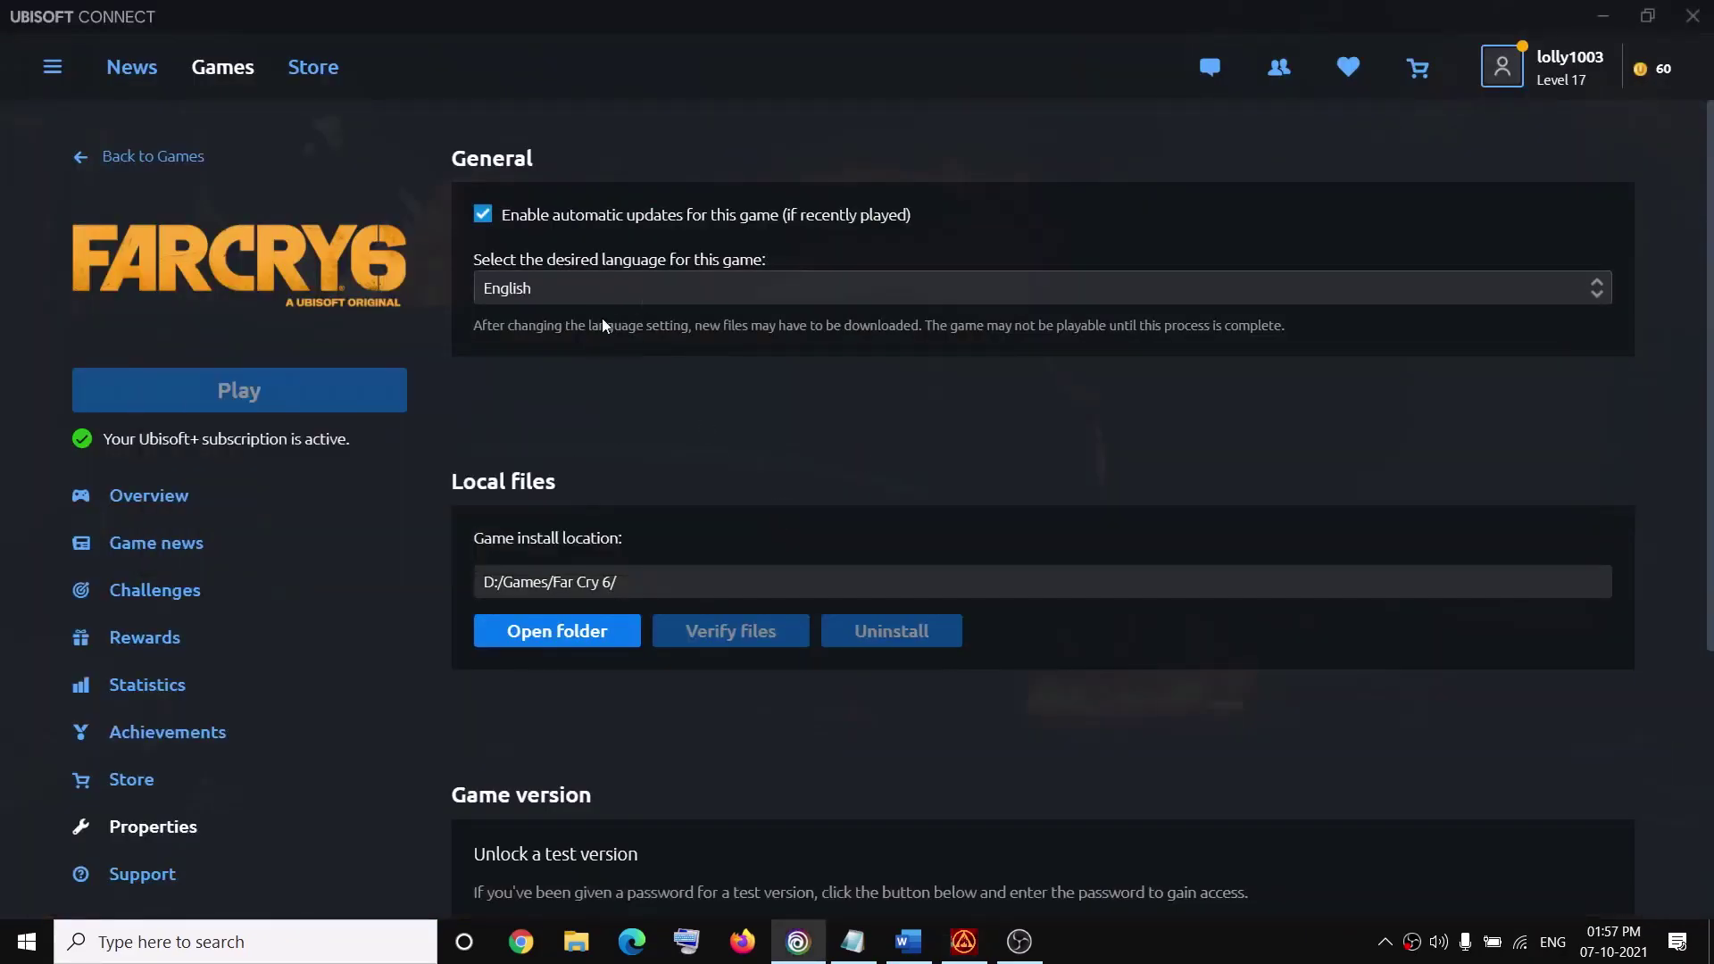
key("alt+Tab")
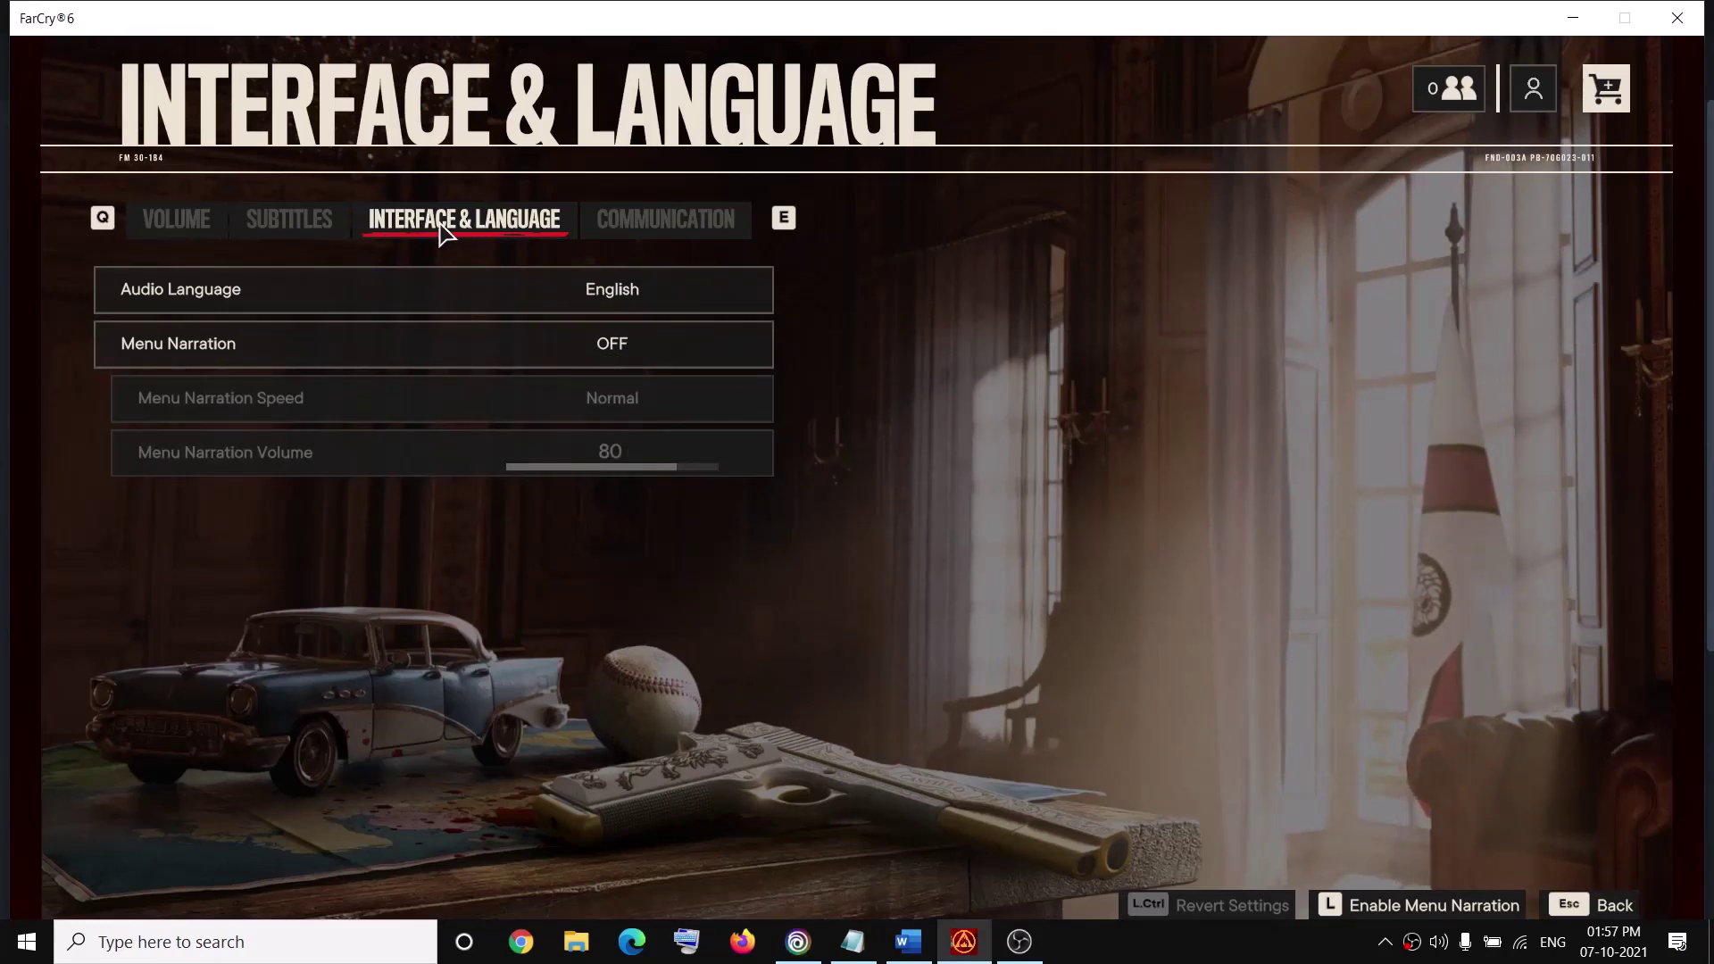
Switch Far Cry 6's subtitle language to Français and back to English
left_click(294, 229)
mouse_move(516, 316)
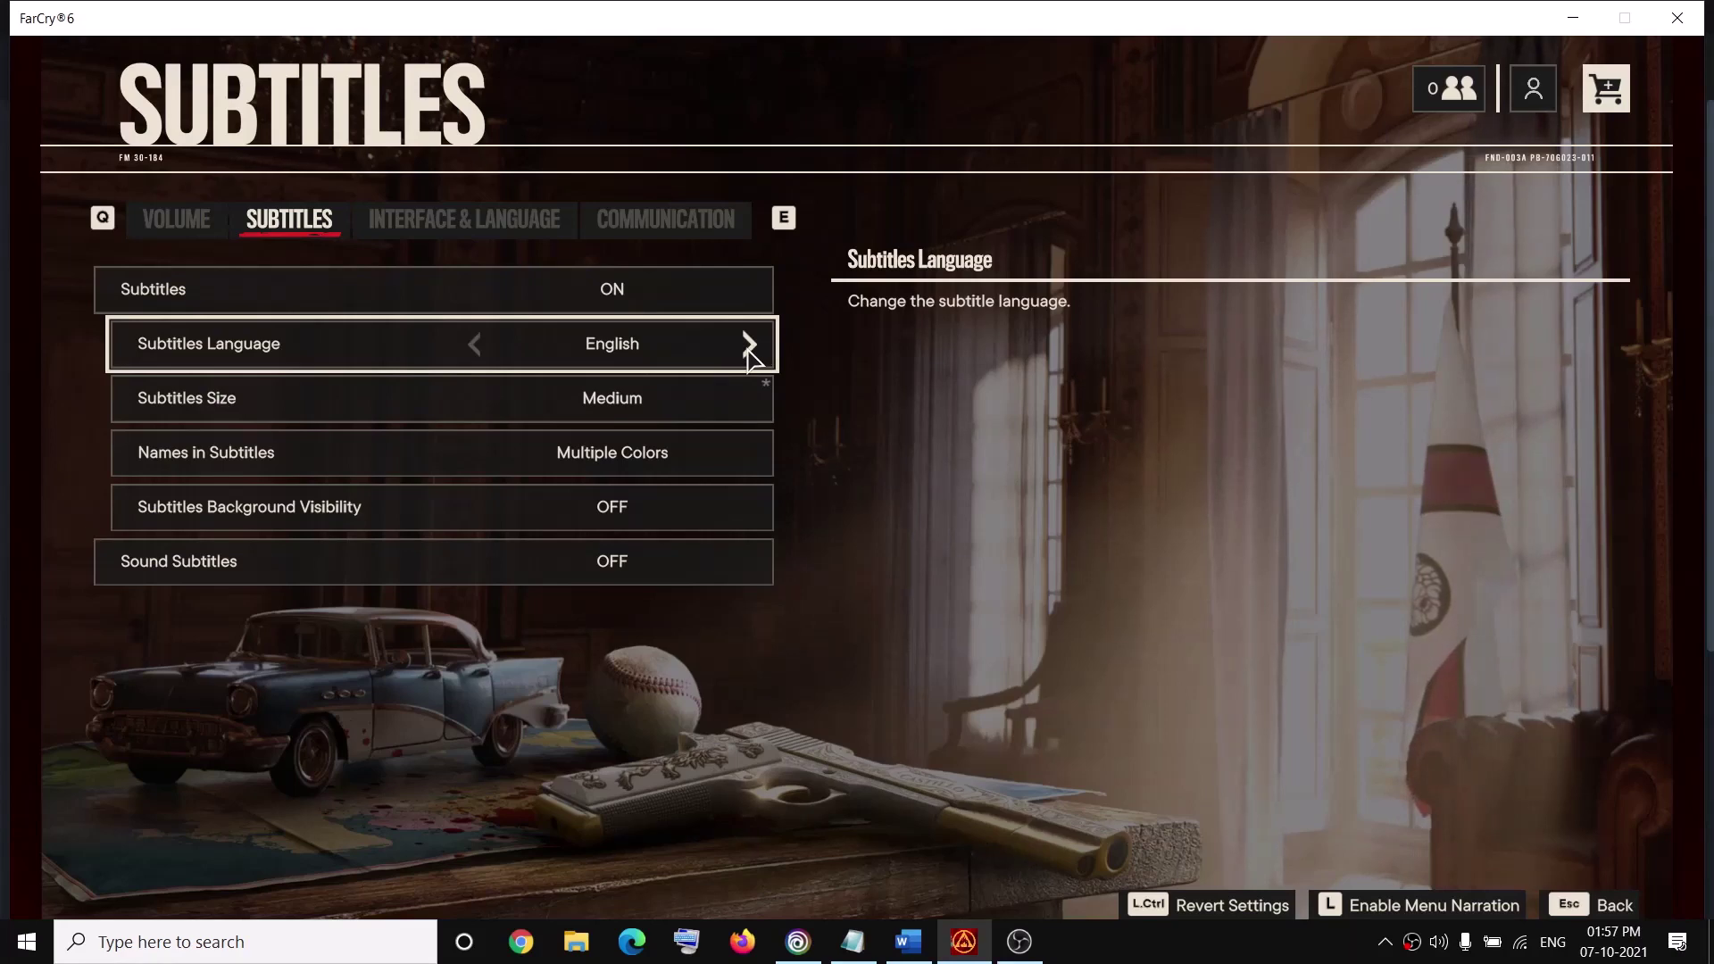
left_click(798, 942)
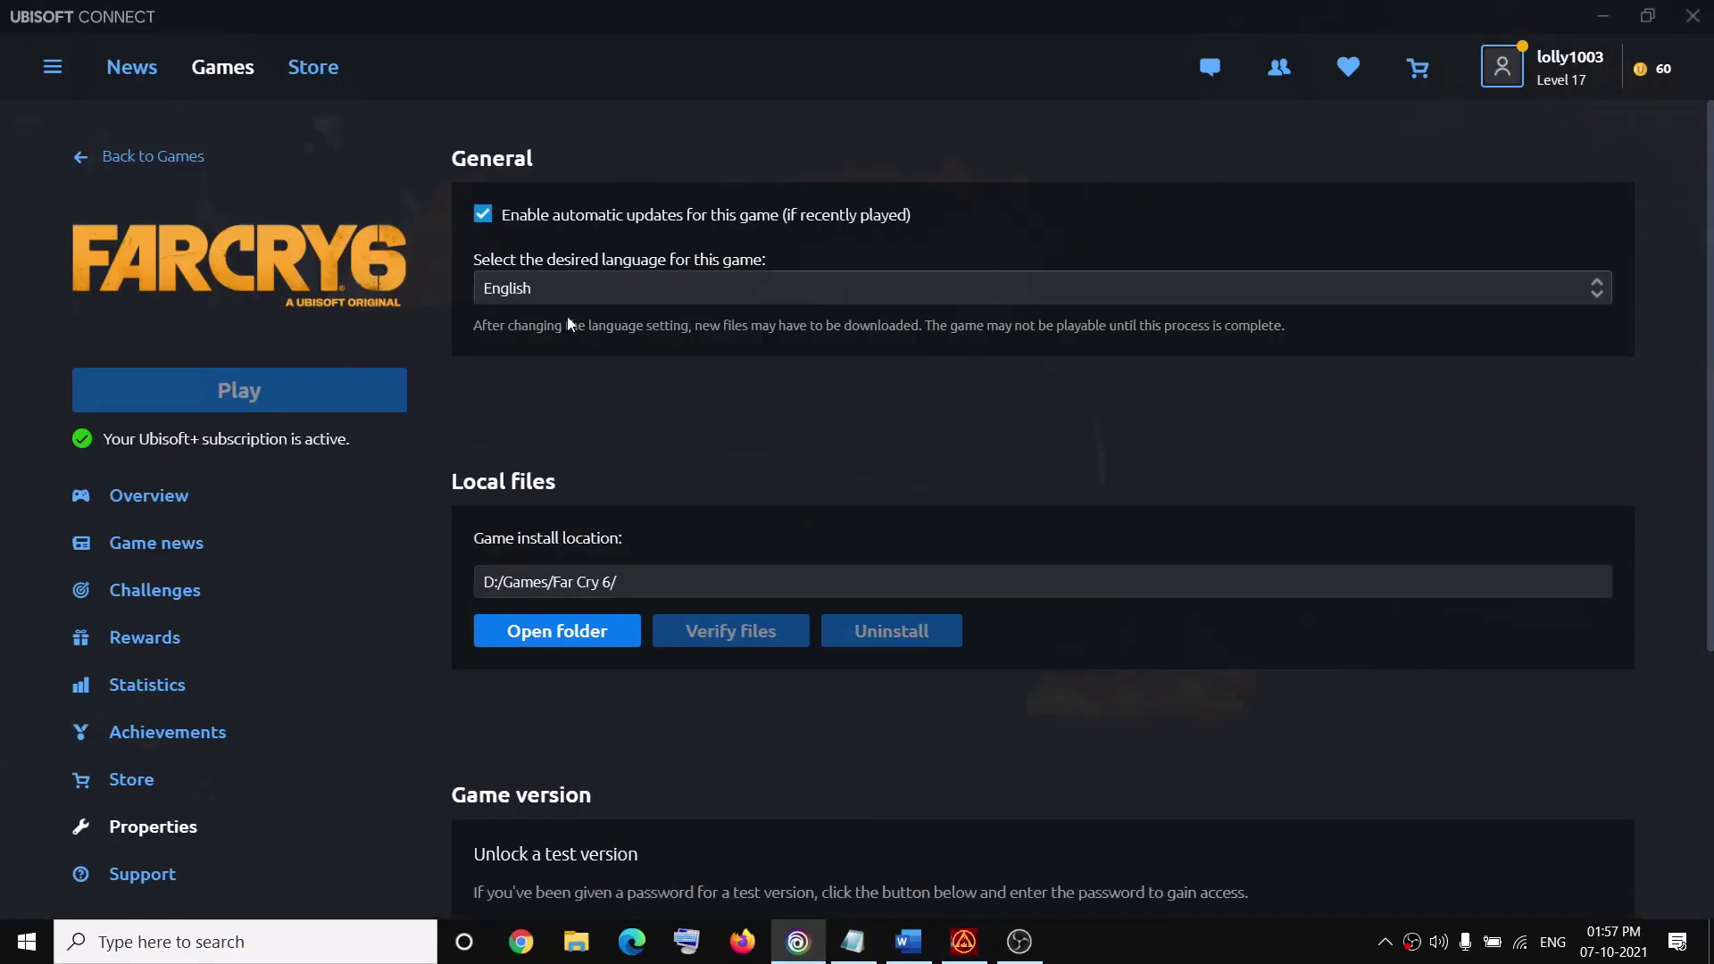
key("alt+Tab")
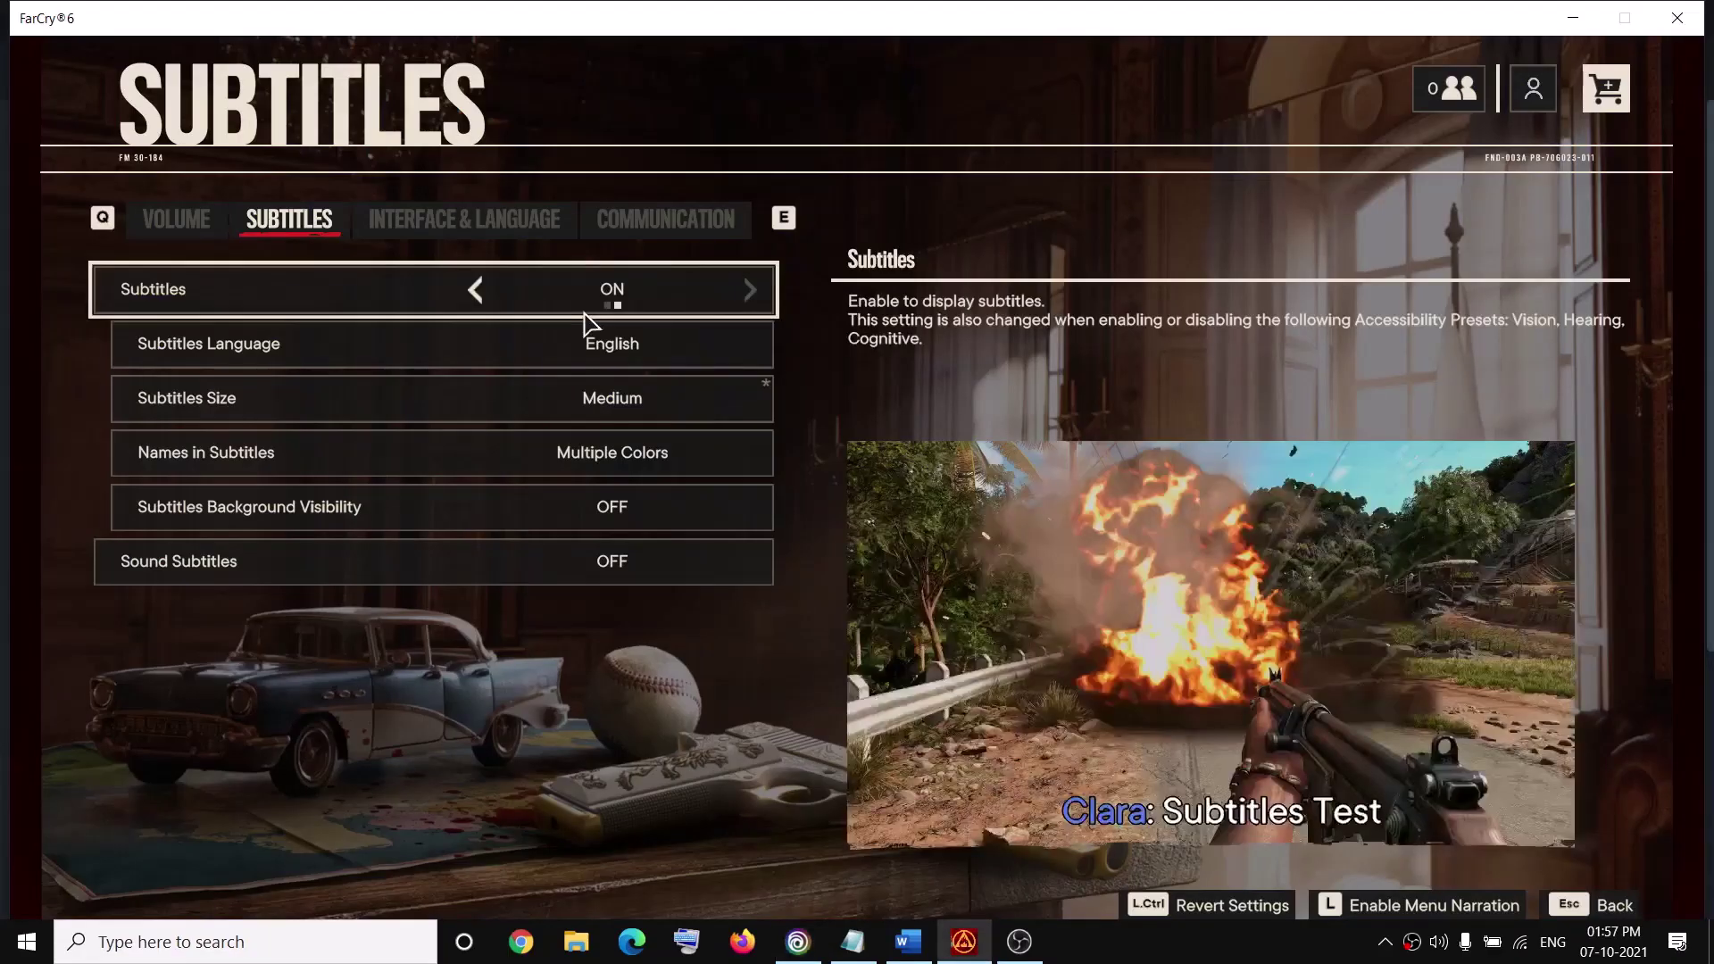
left_click(747, 346)
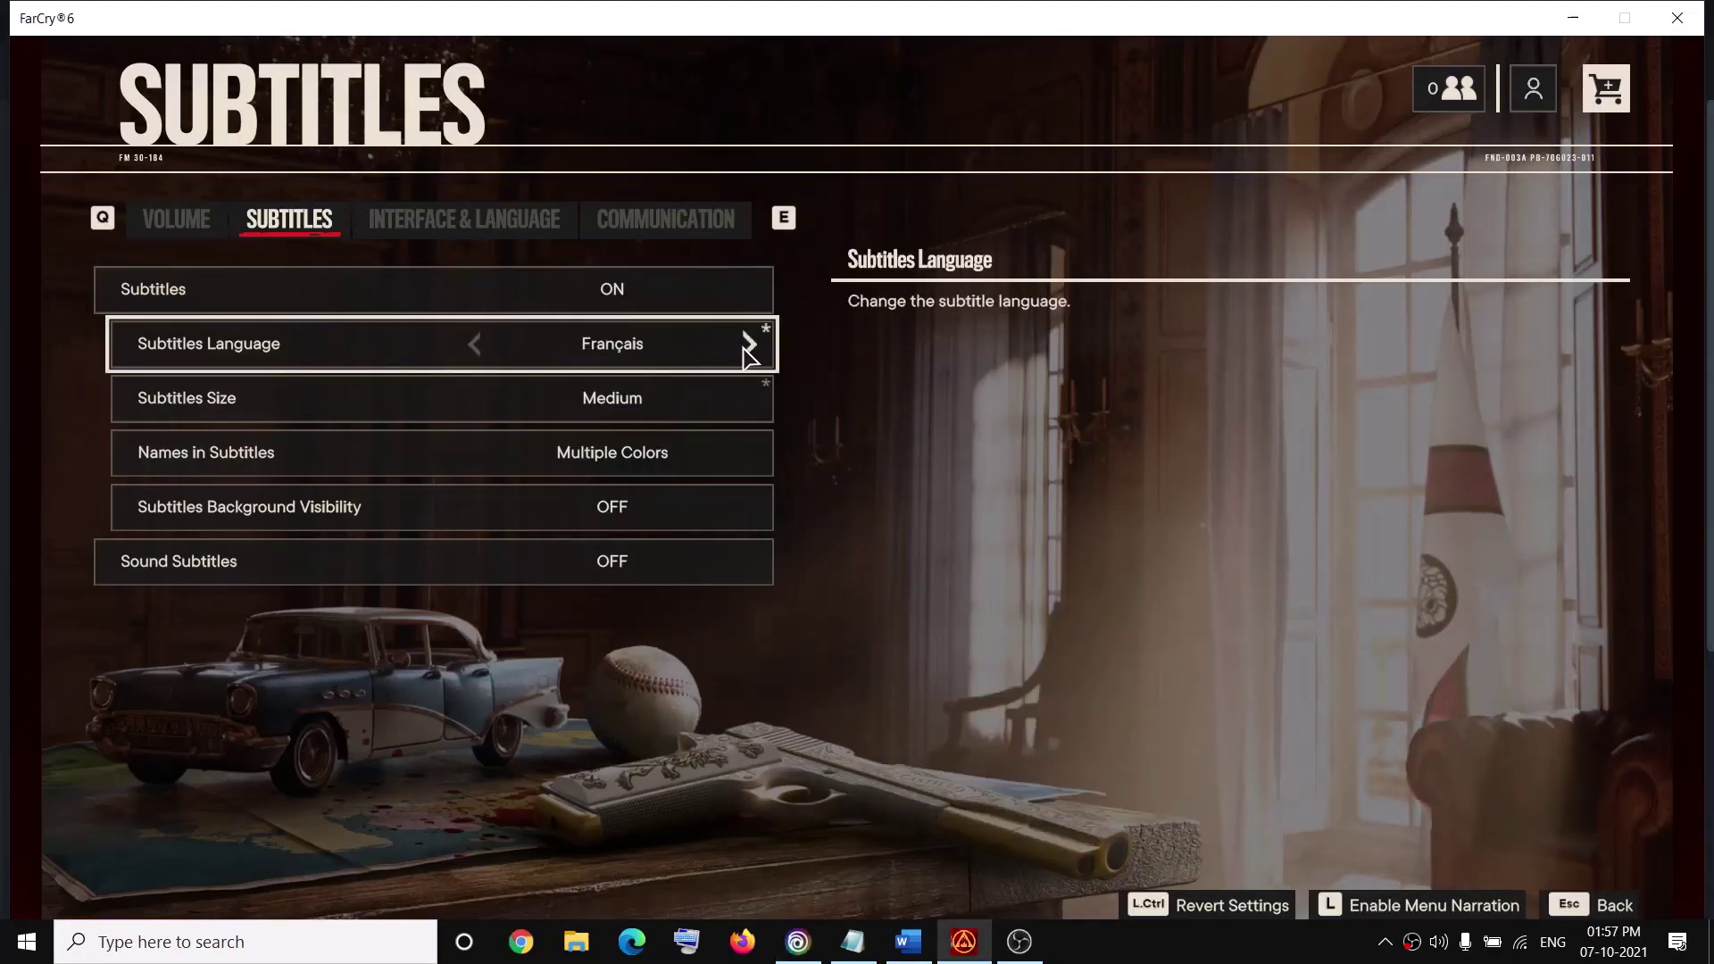
left_click(480, 348)
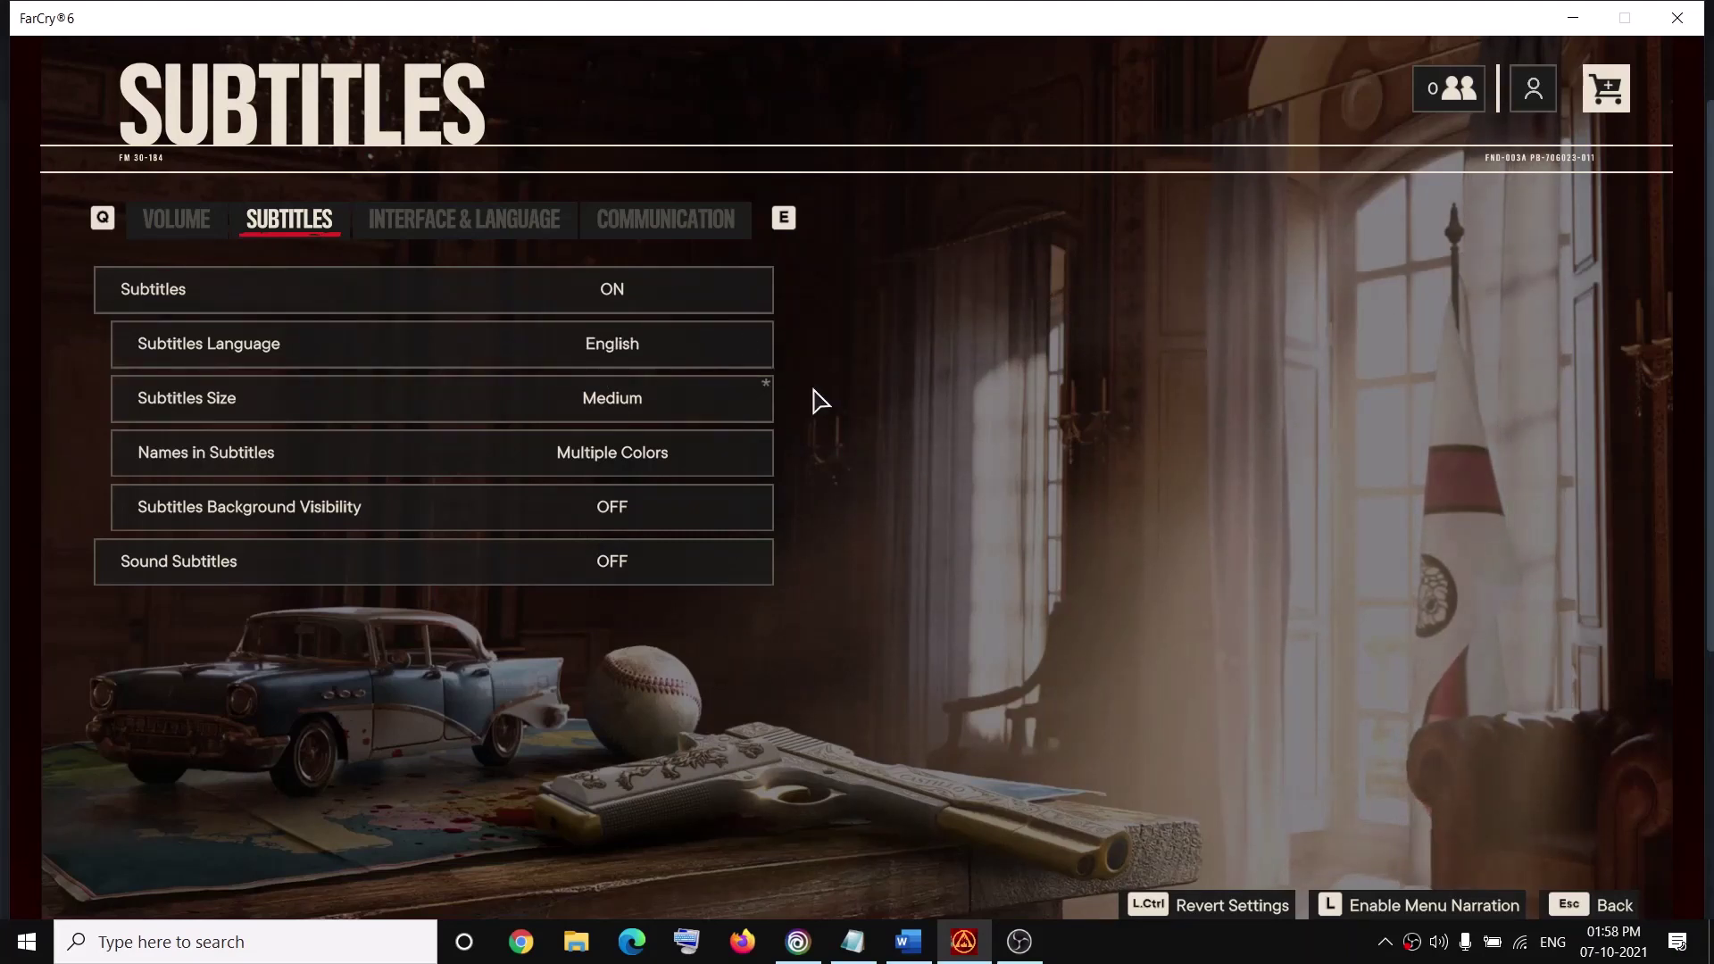
Scroll the launcher's game language list, then view the Far Cry 6 language-options article in Chrome
mouse_move(546, 415)
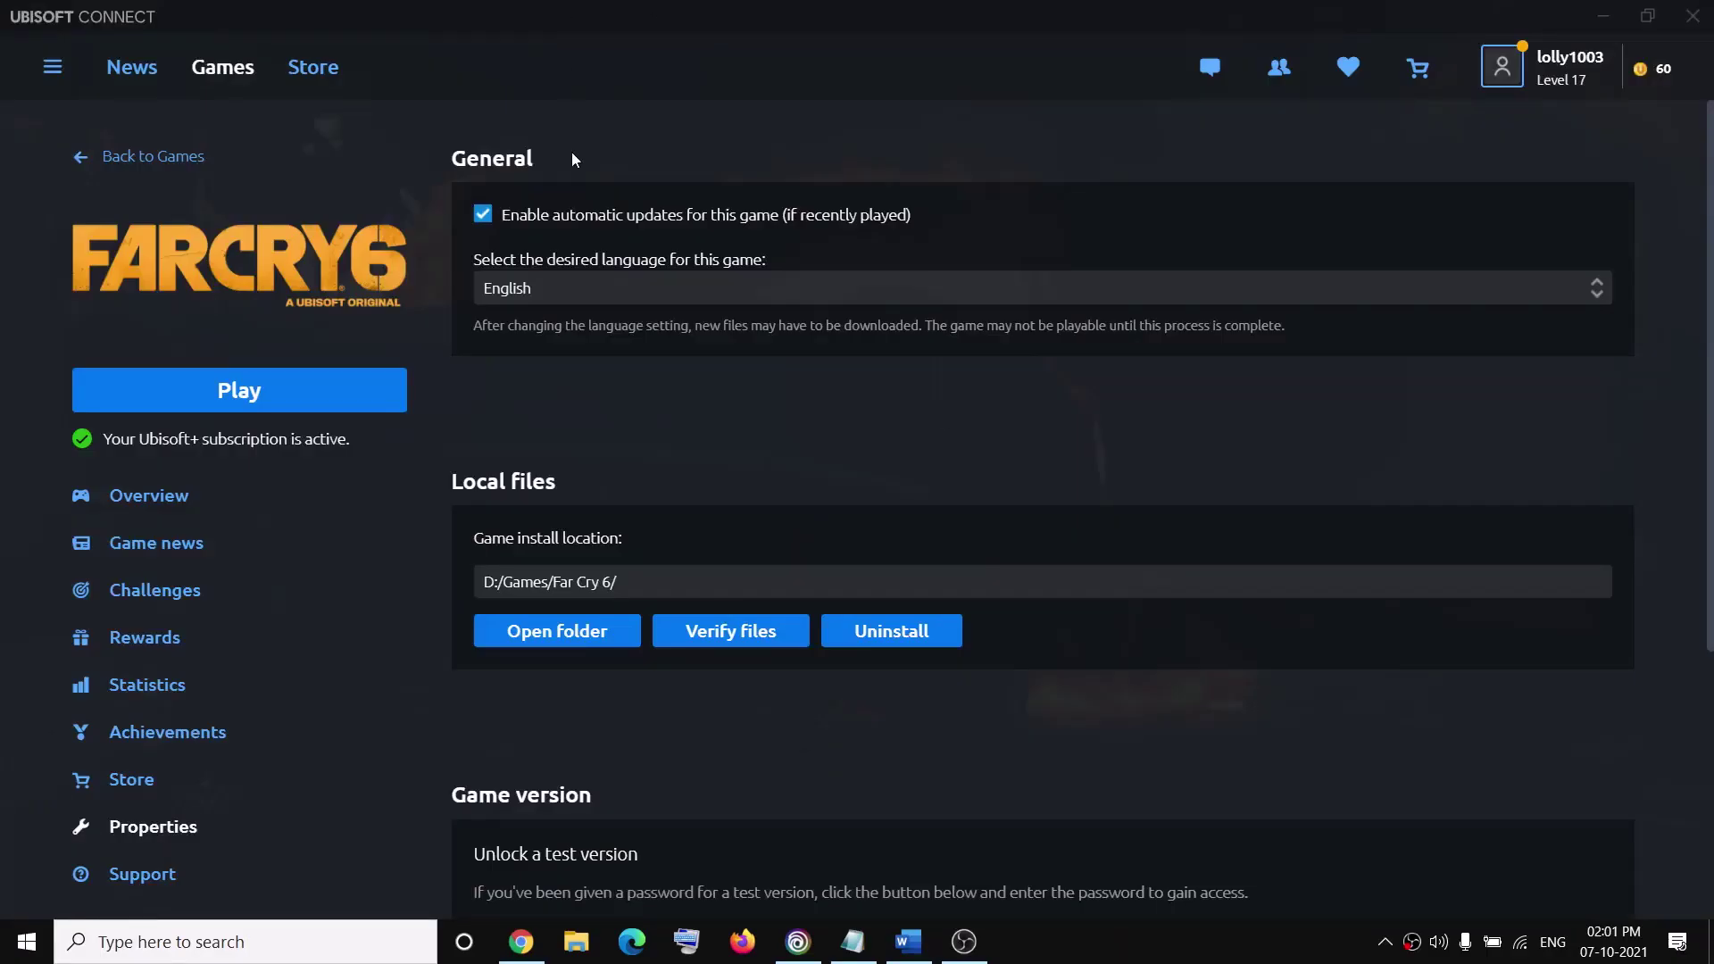
left_click(589, 299)
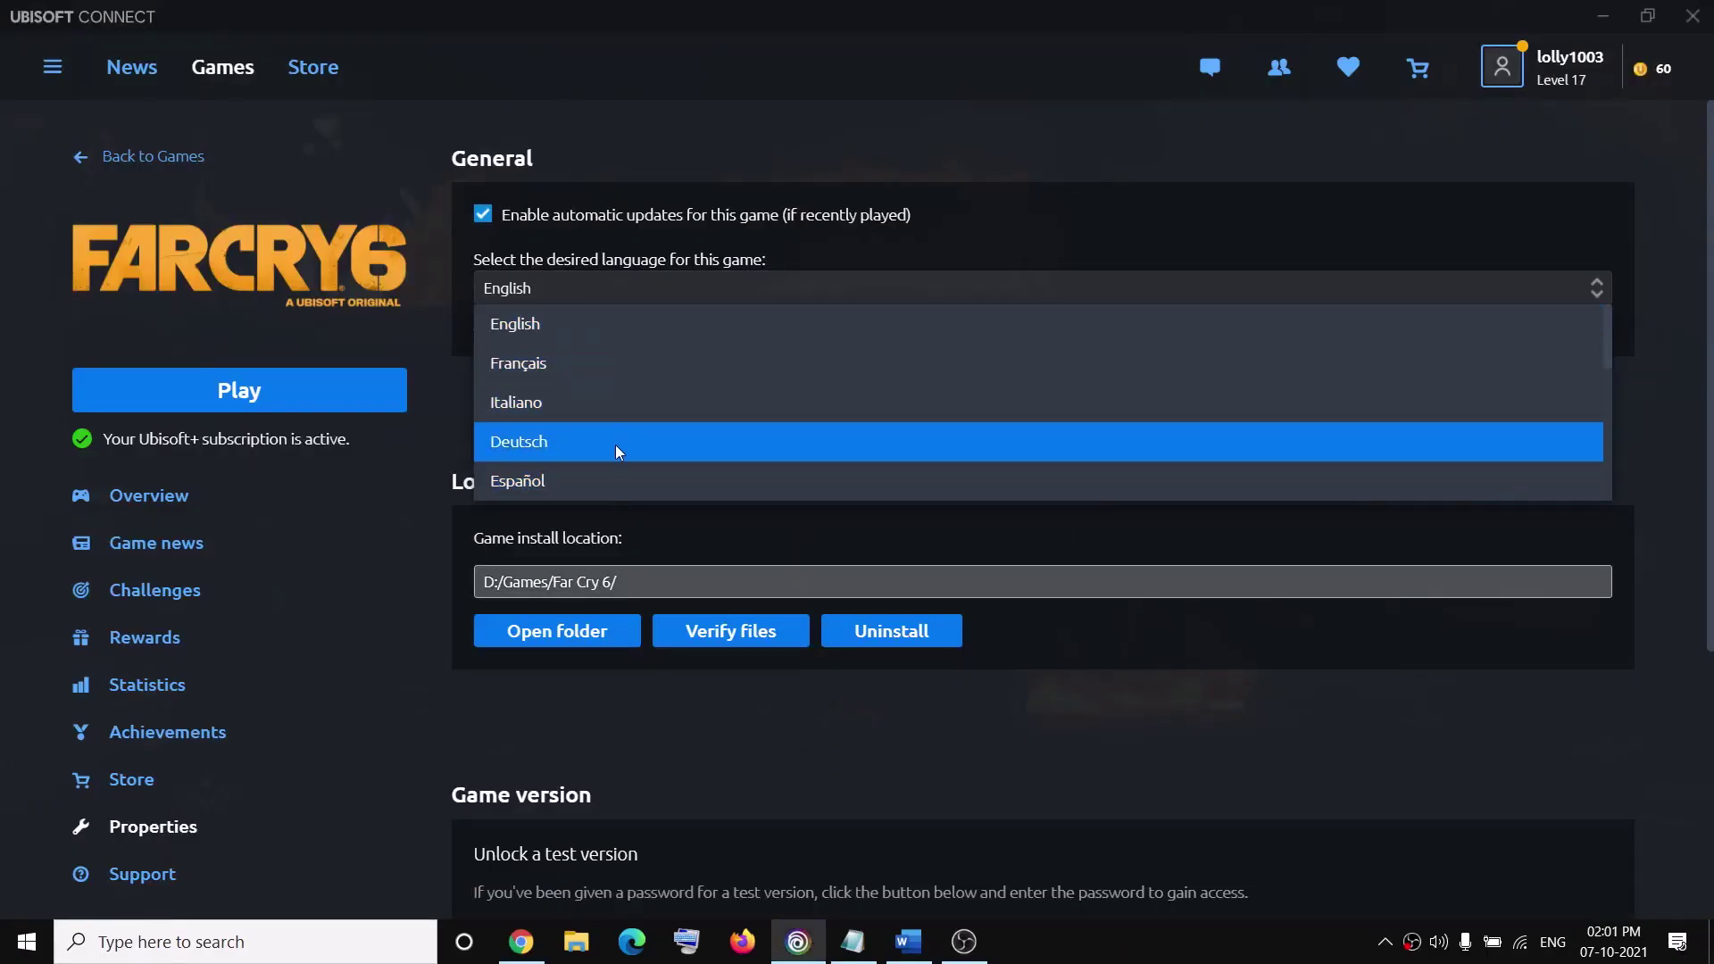
scroll(620, 419, "down", 2)
scroll(624, 401, "down", 3)
key("alt+Tab")
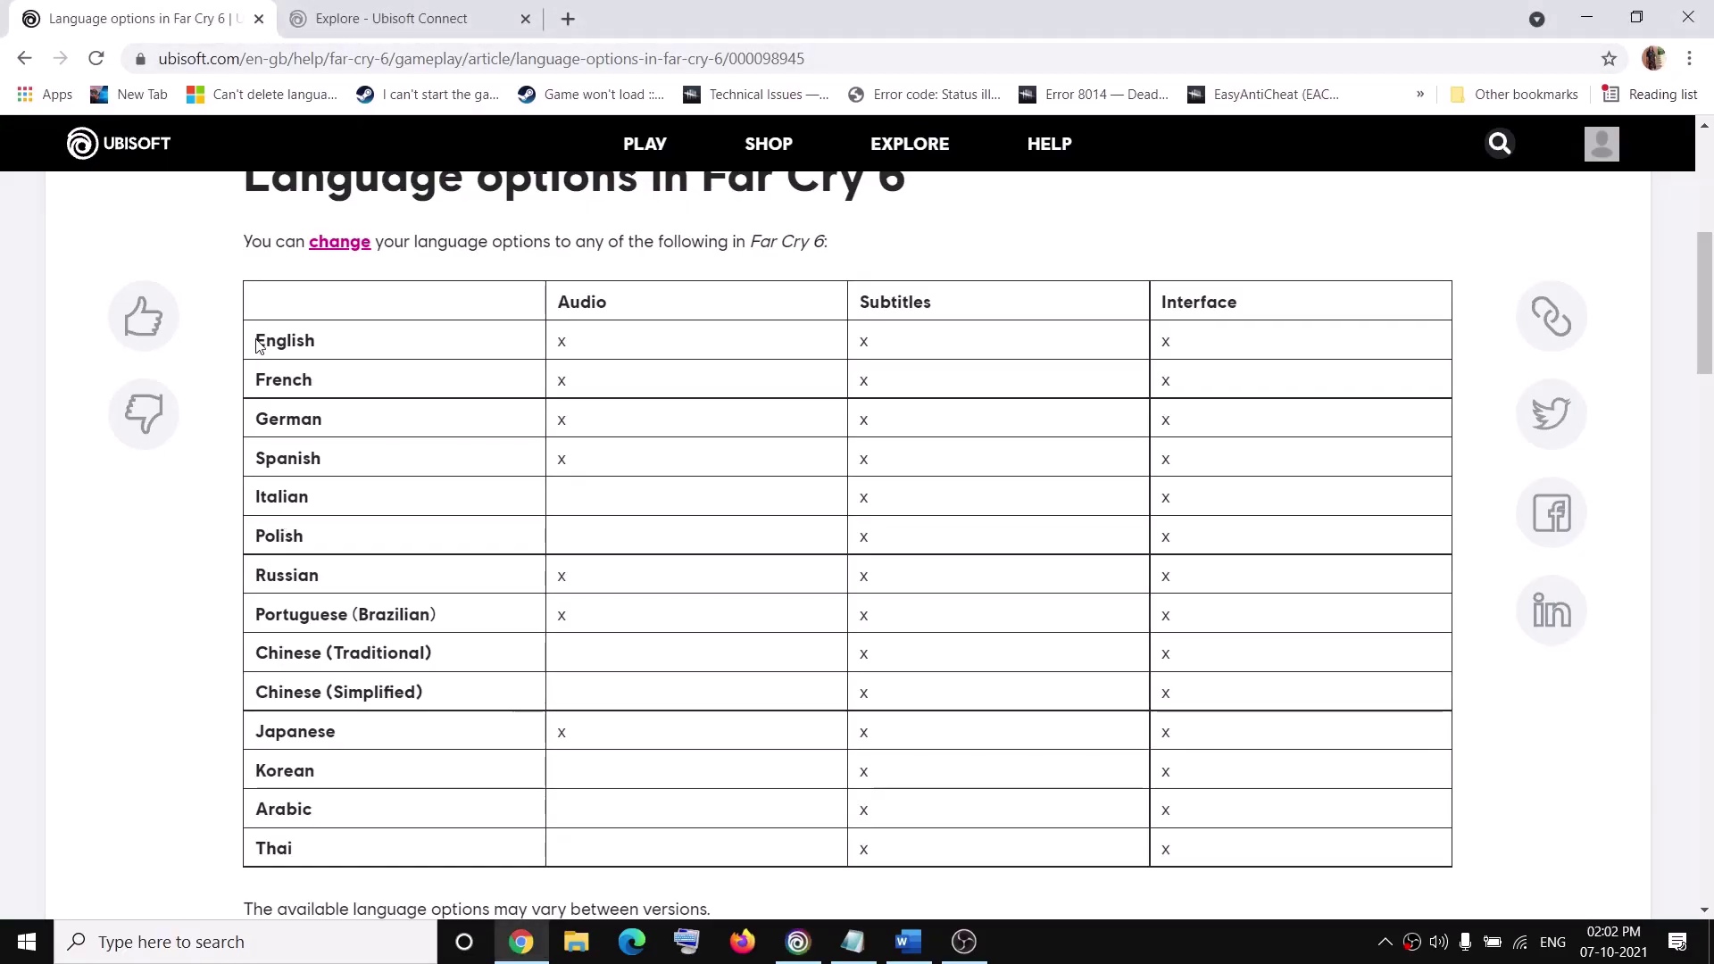
Select the English through Thai table rows and compare them with the launcher's language dropdown
left_click_drag(250, 336, 323, 836)
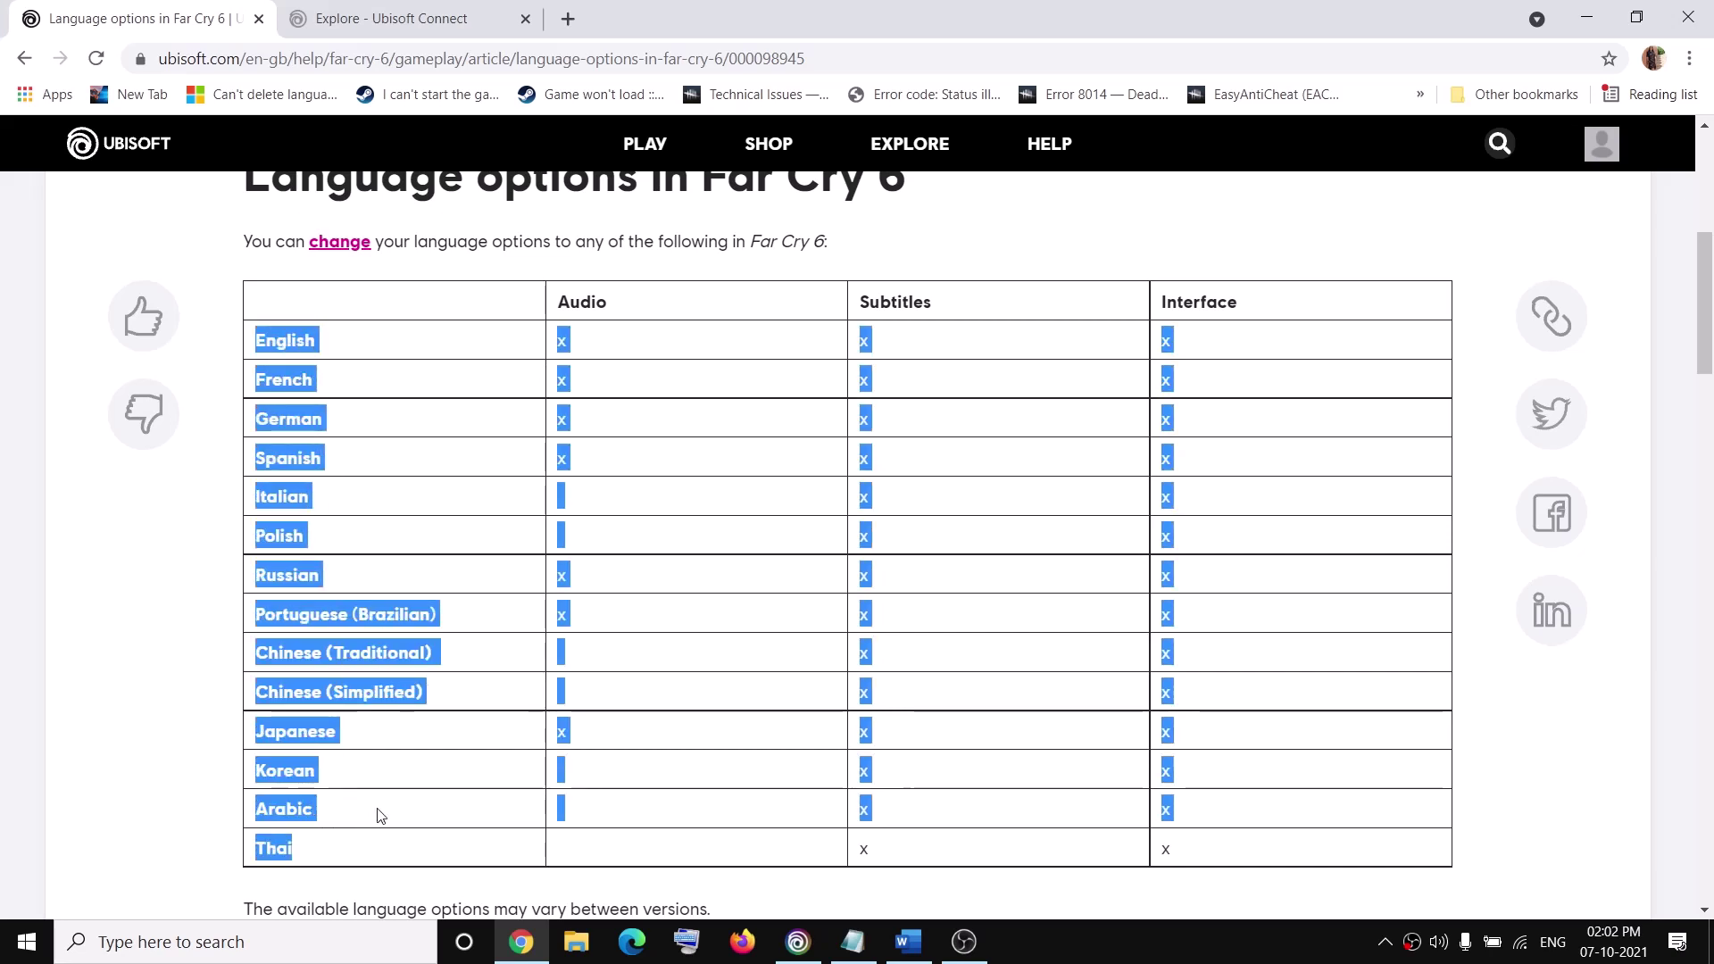
left_click(350, 612)
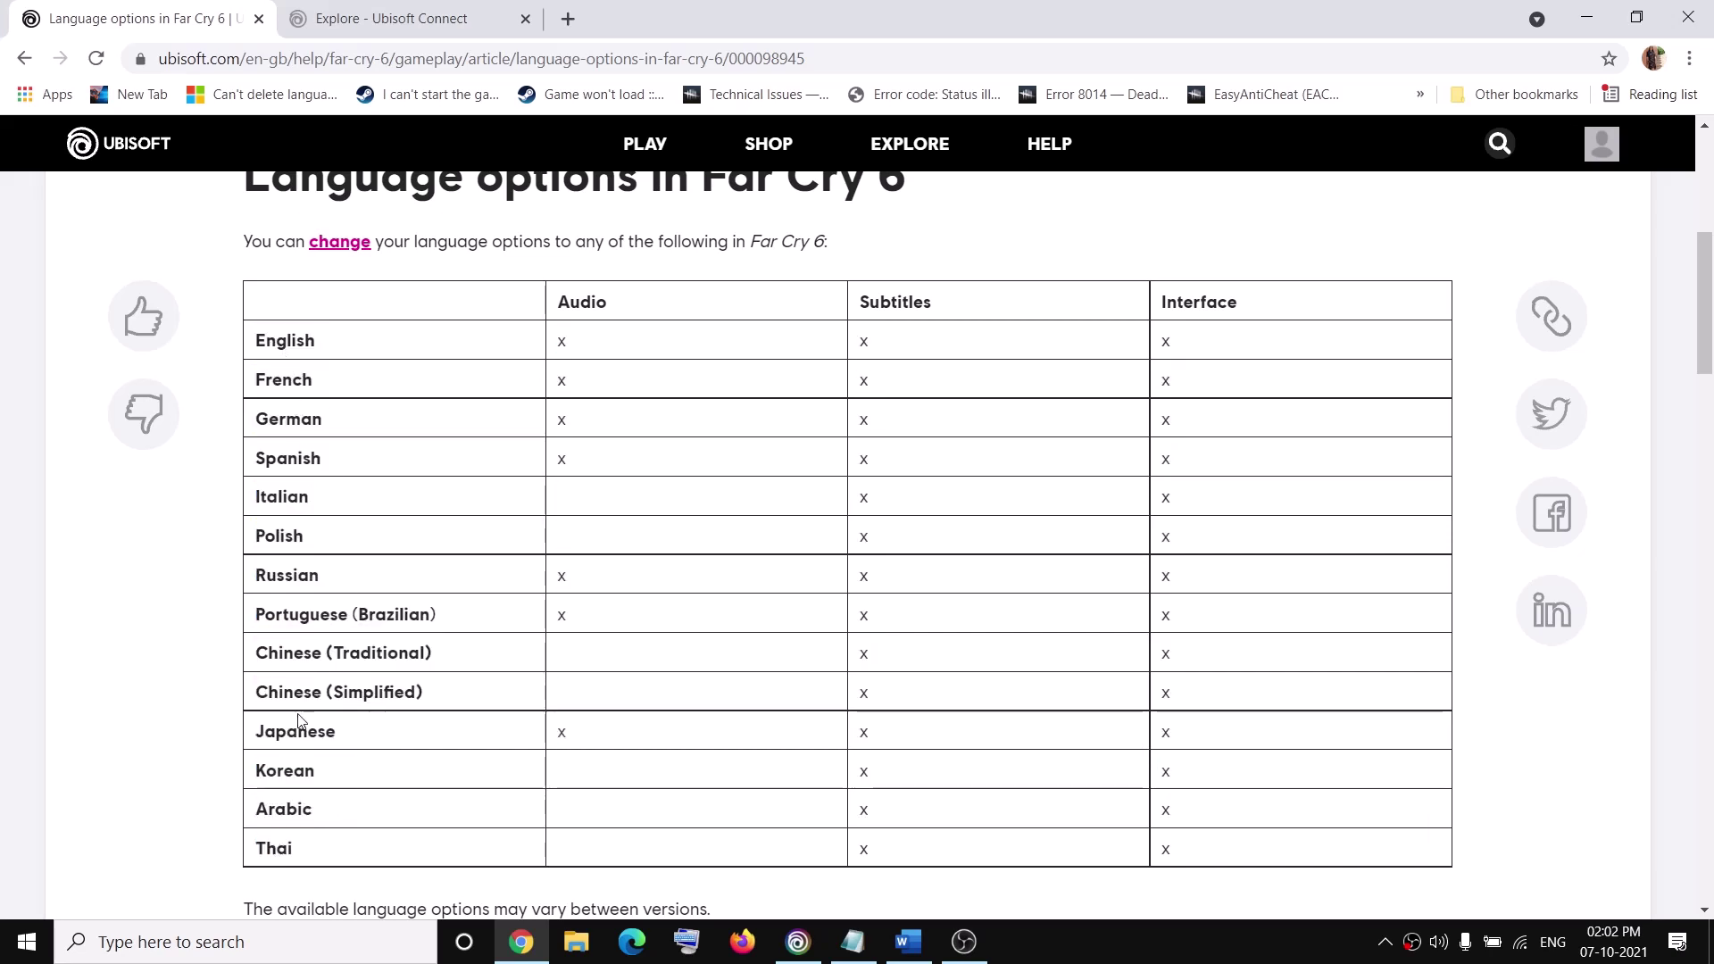
key("alt+Tab")
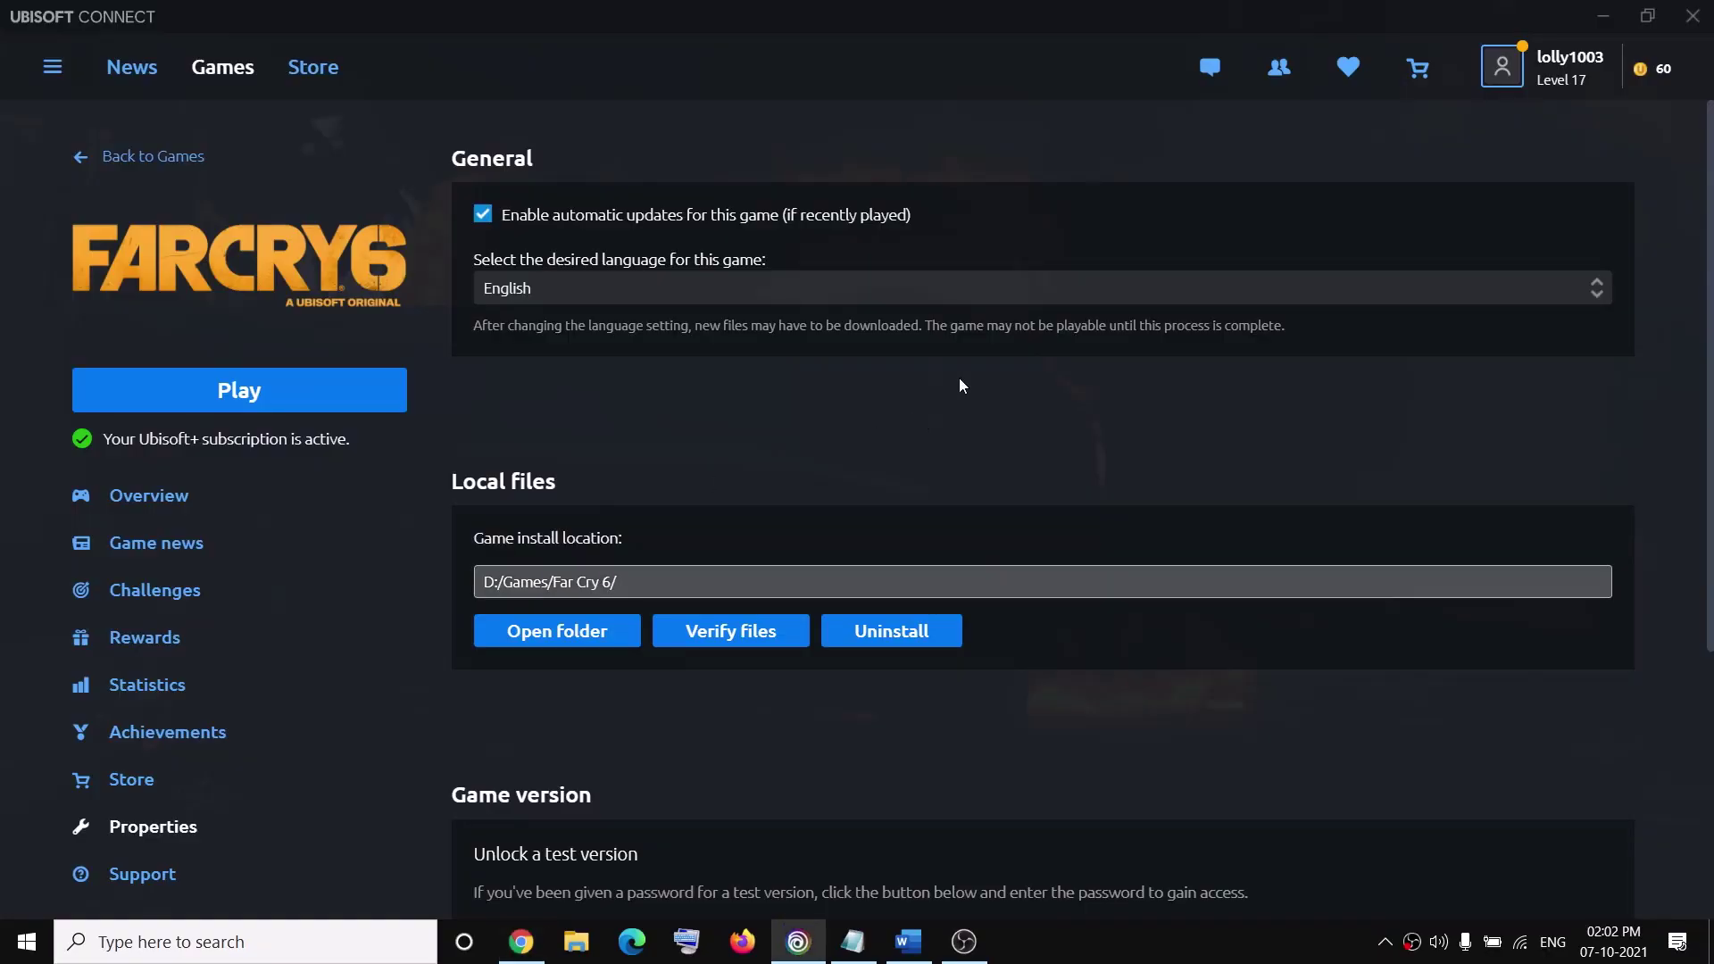
left_click(889, 284)
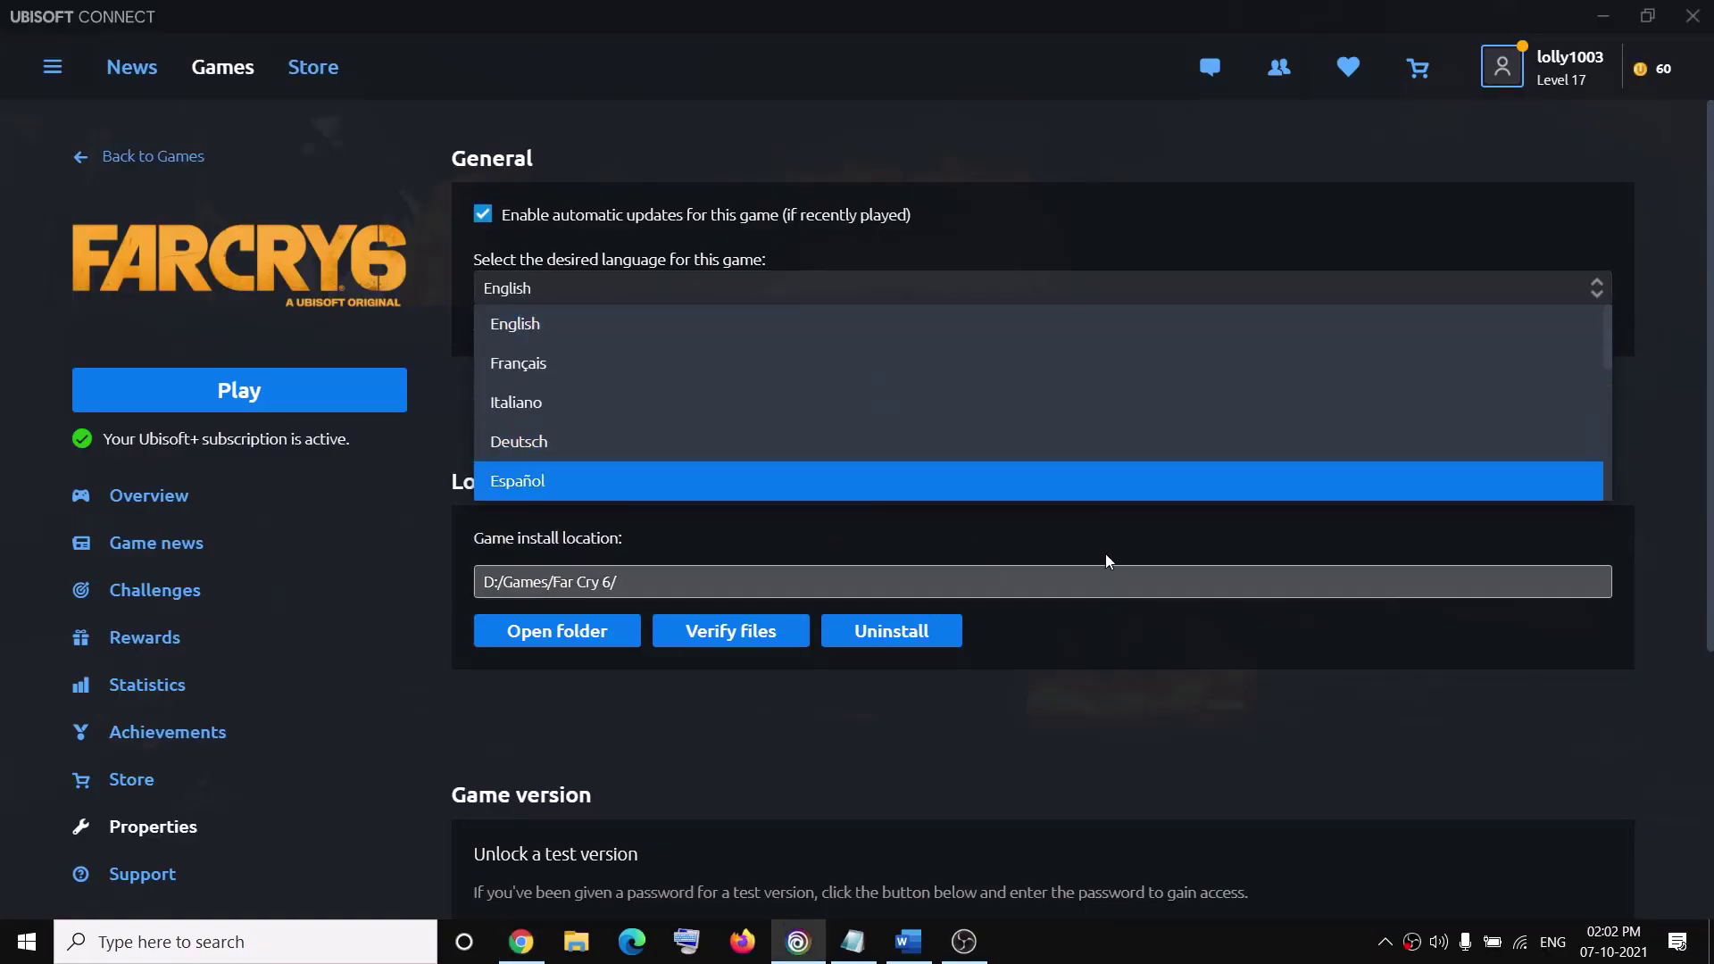
Select the English–Korean and English–Arabic table rows, comparing against the launcher's list each time
key("alt+Tab")
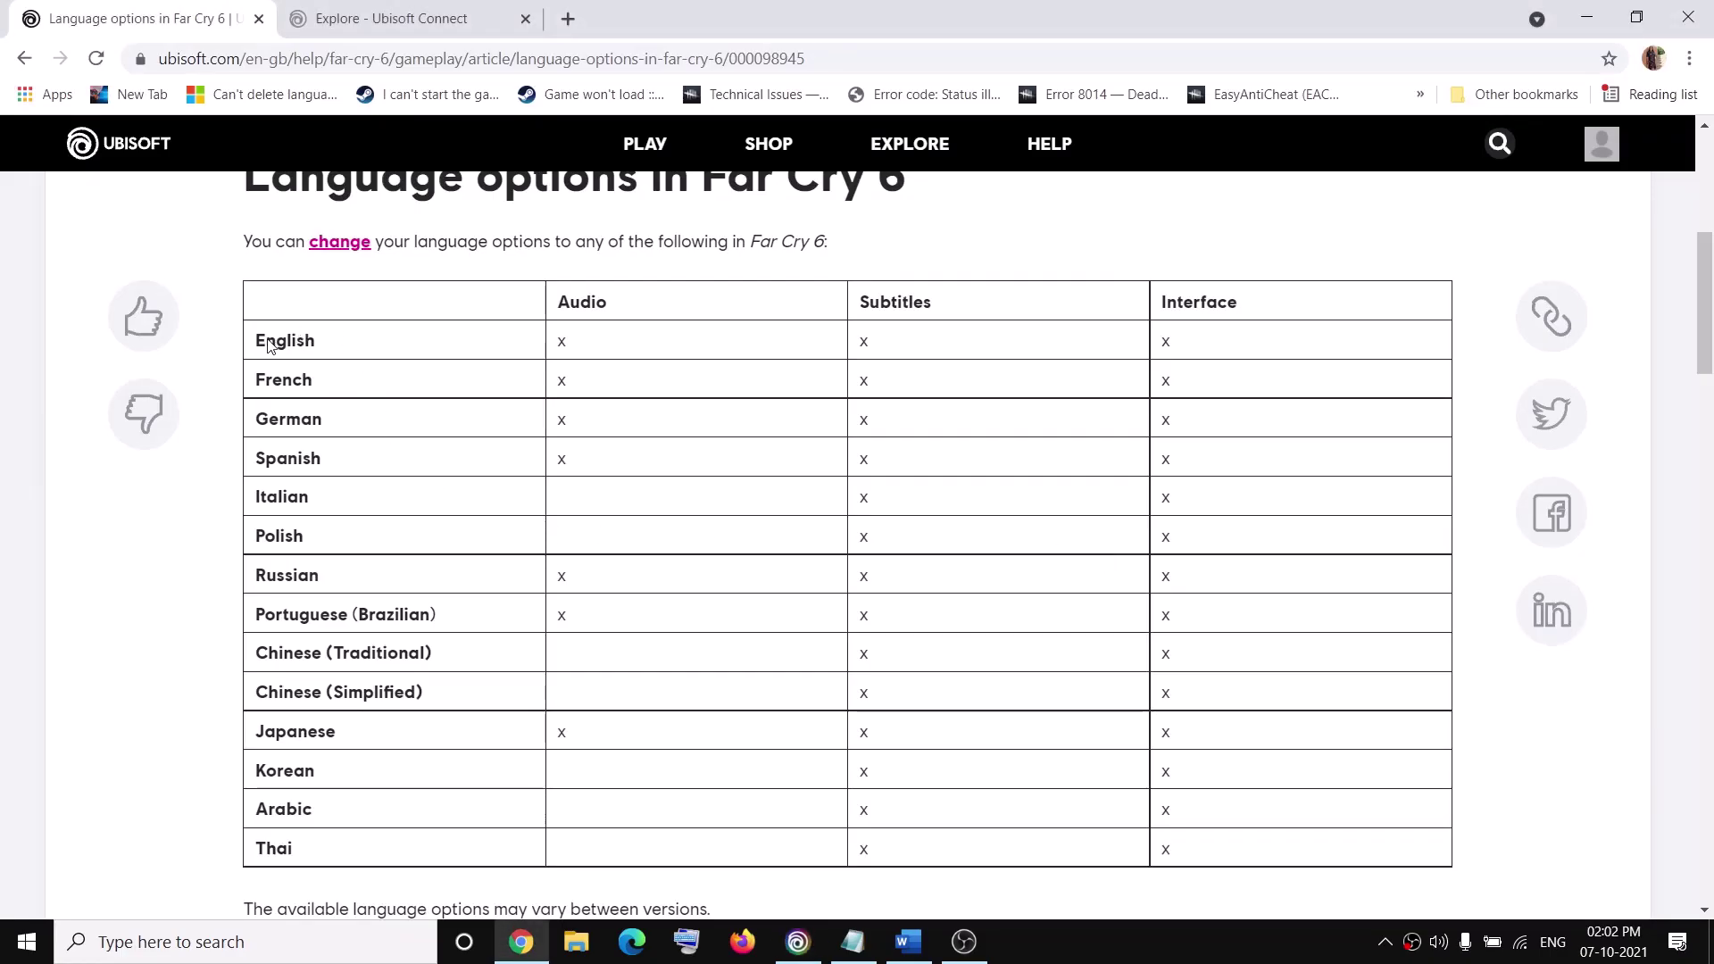
left_click_drag(266, 340, 383, 769)
key("alt+Tab")
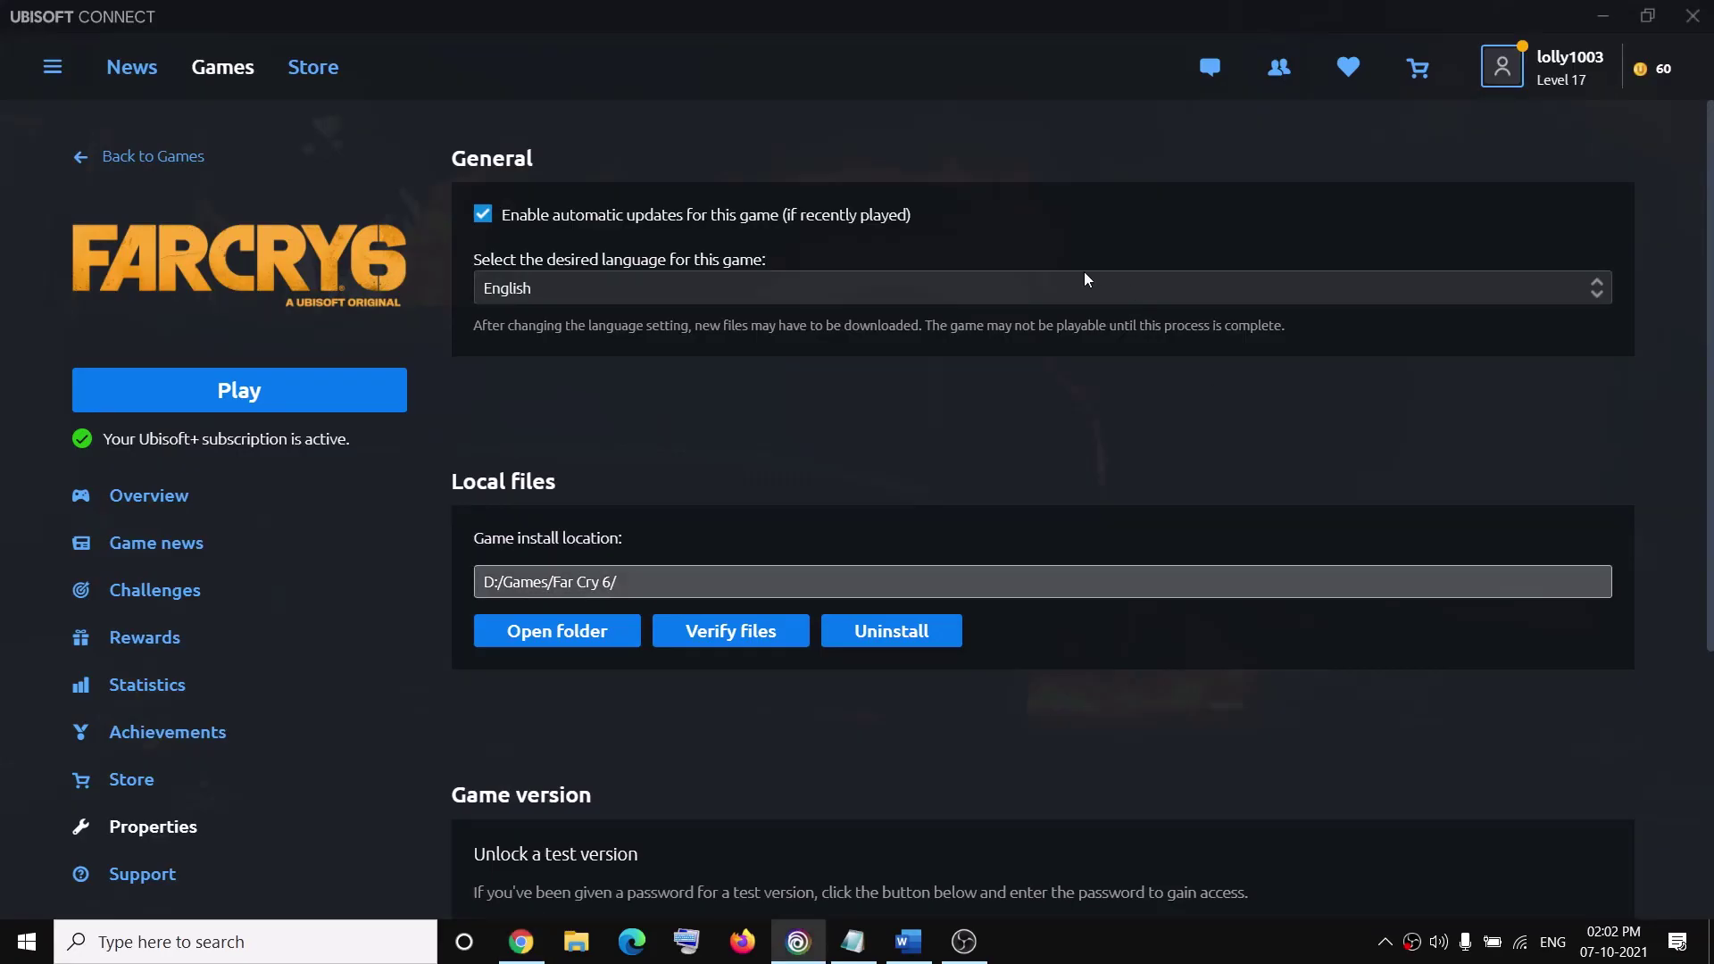
left_click(1035, 276)
key("alt+Tab")
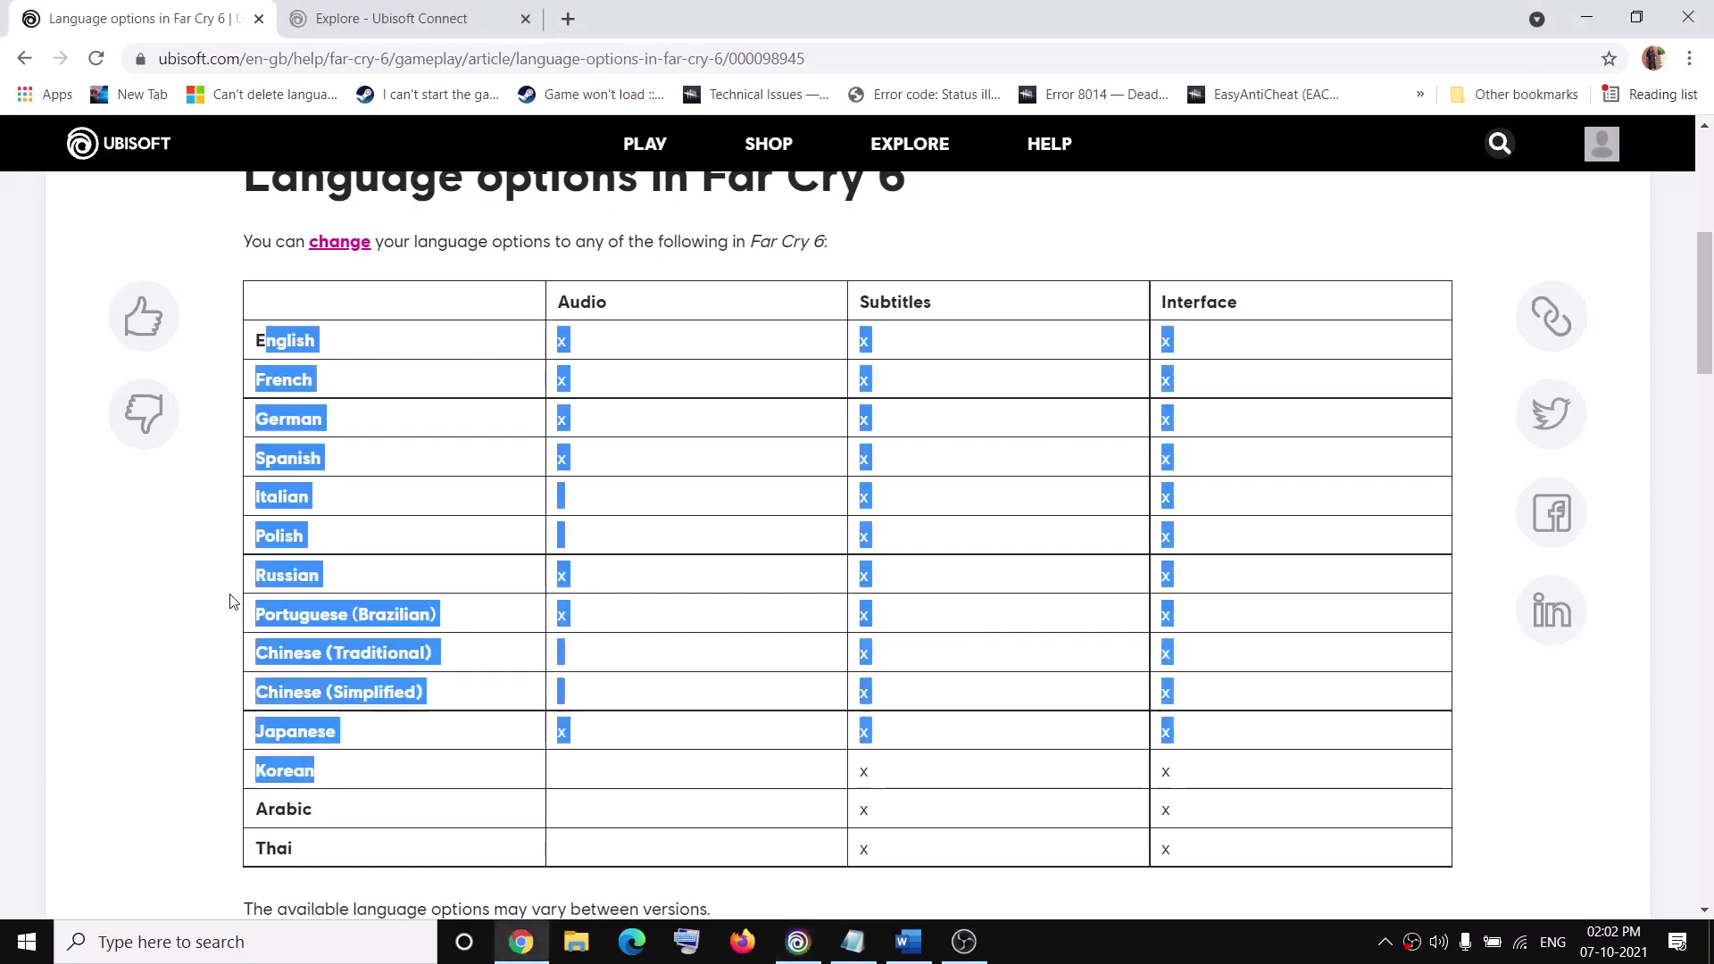
left_click(396, 785)
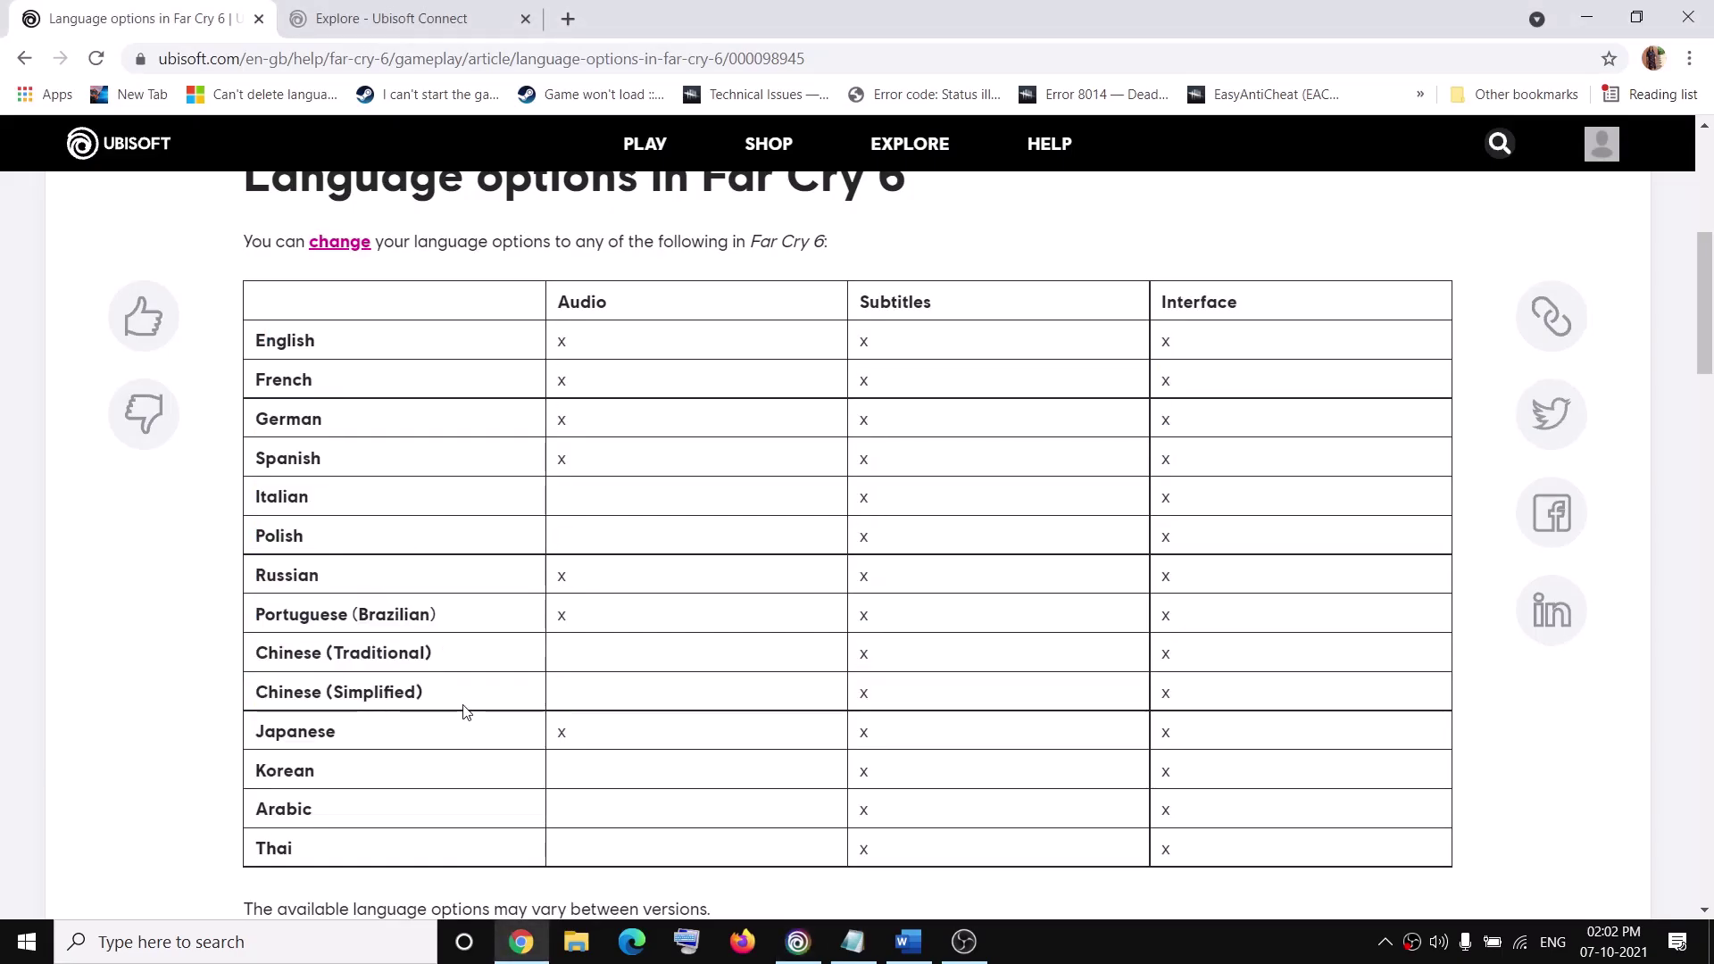
left_click_drag(245, 332, 339, 828)
left_click(420, 753)
key("alt+Tab")
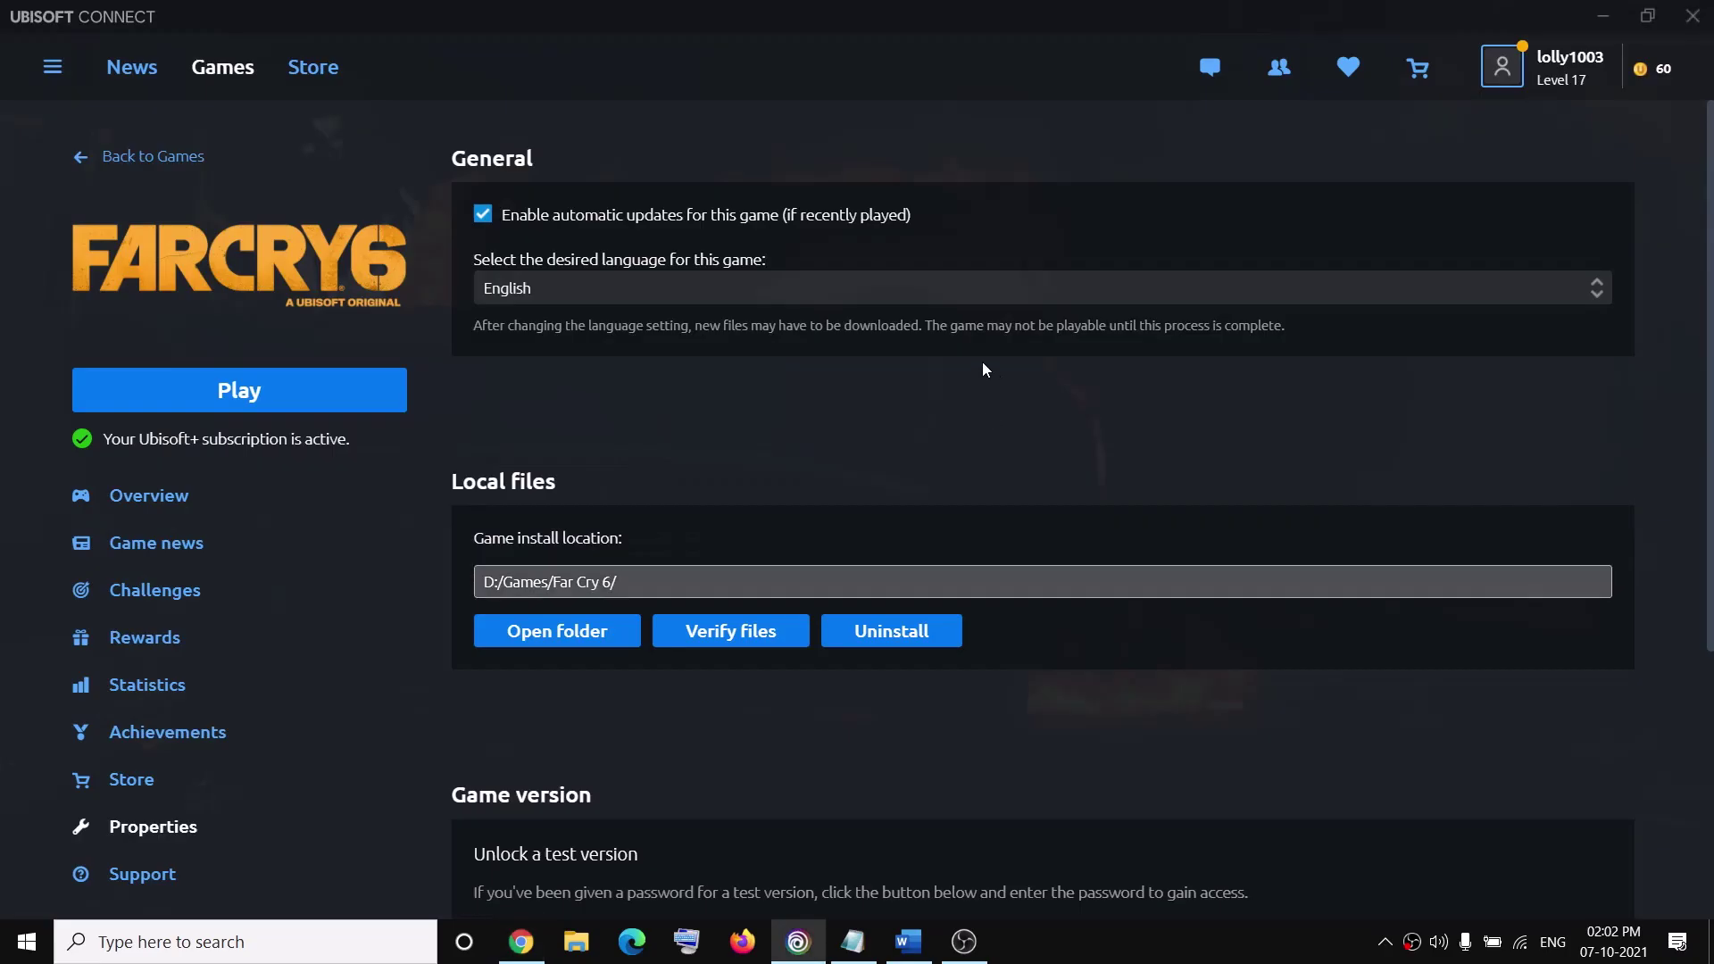
Scroll the launcher's game language list and close it with English kept
left_click(919, 288)
scroll(791, 468, "down", 4)
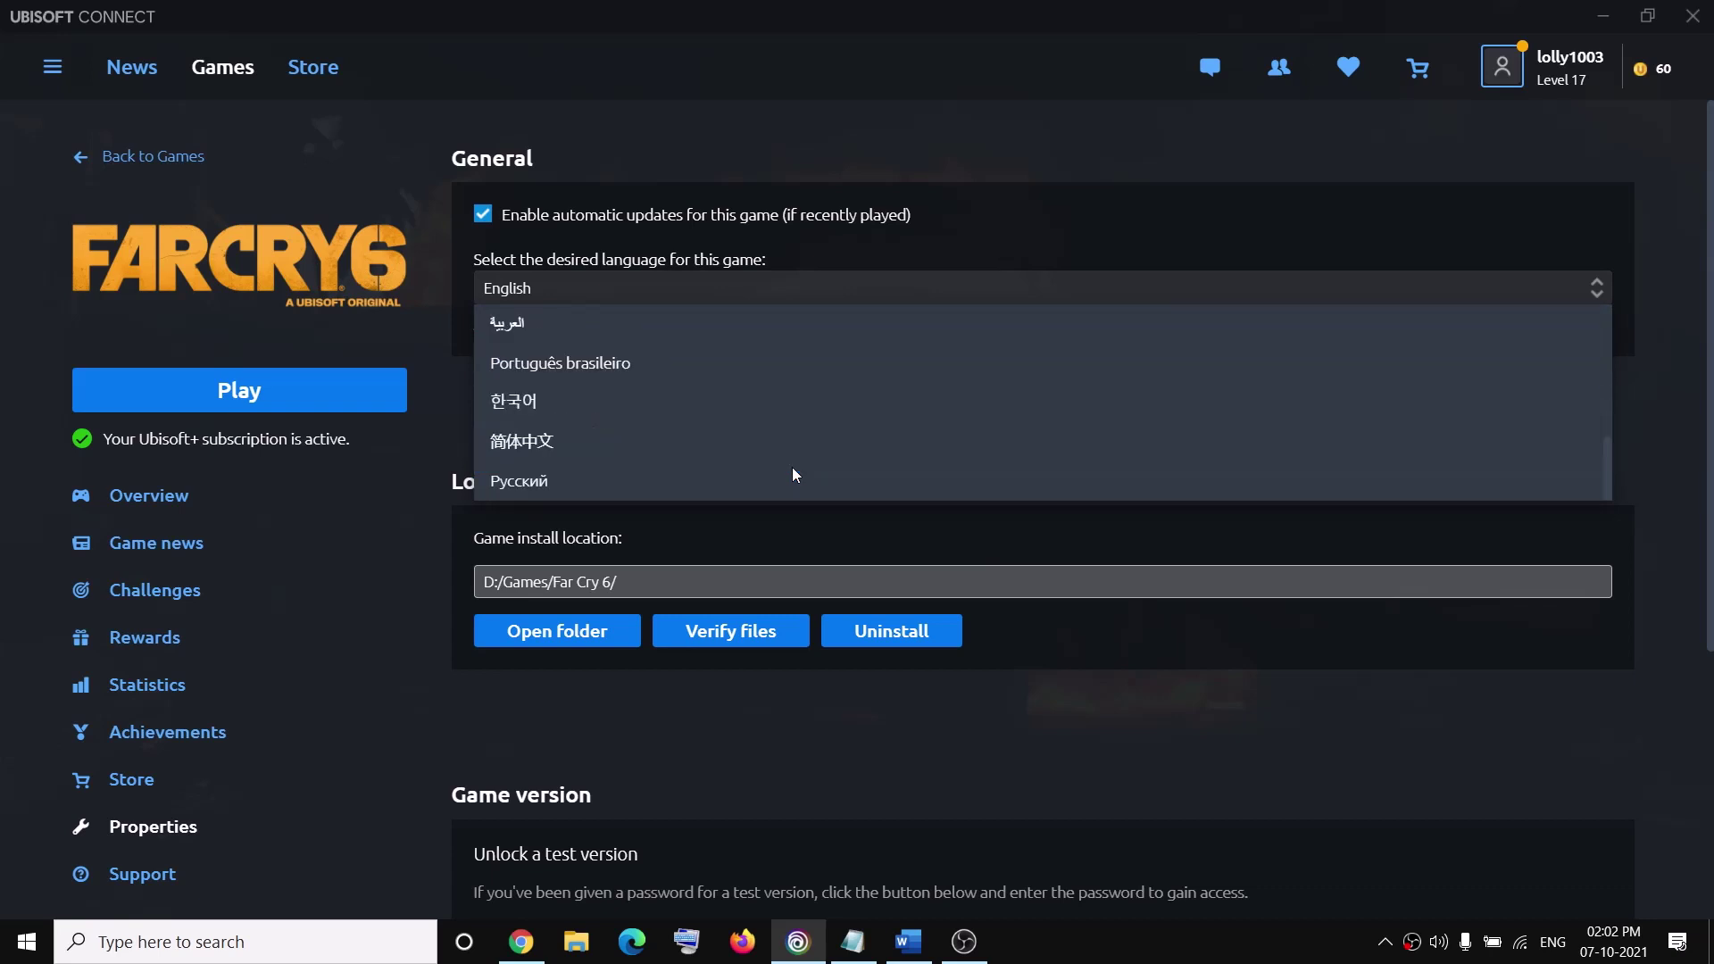
scroll(790, 467, "up", 5)
left_click(900, 548)
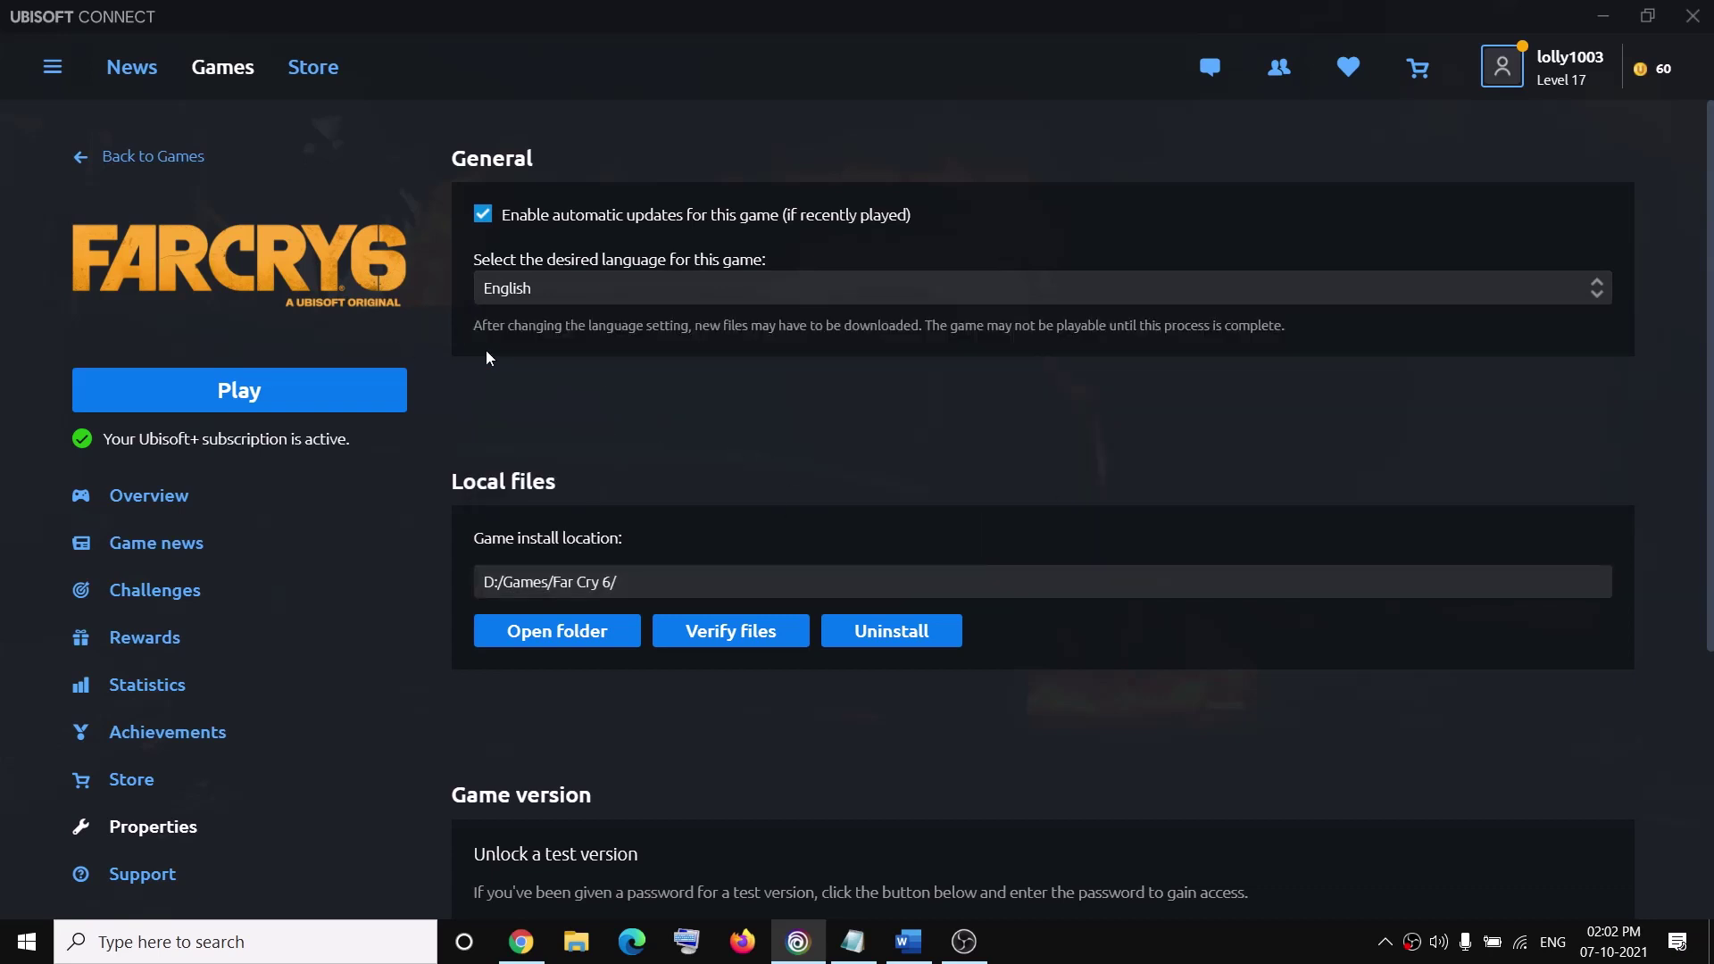
Open and dismiss the launcher's hamburger menu, then bring up Windows search
left_click(51, 68)
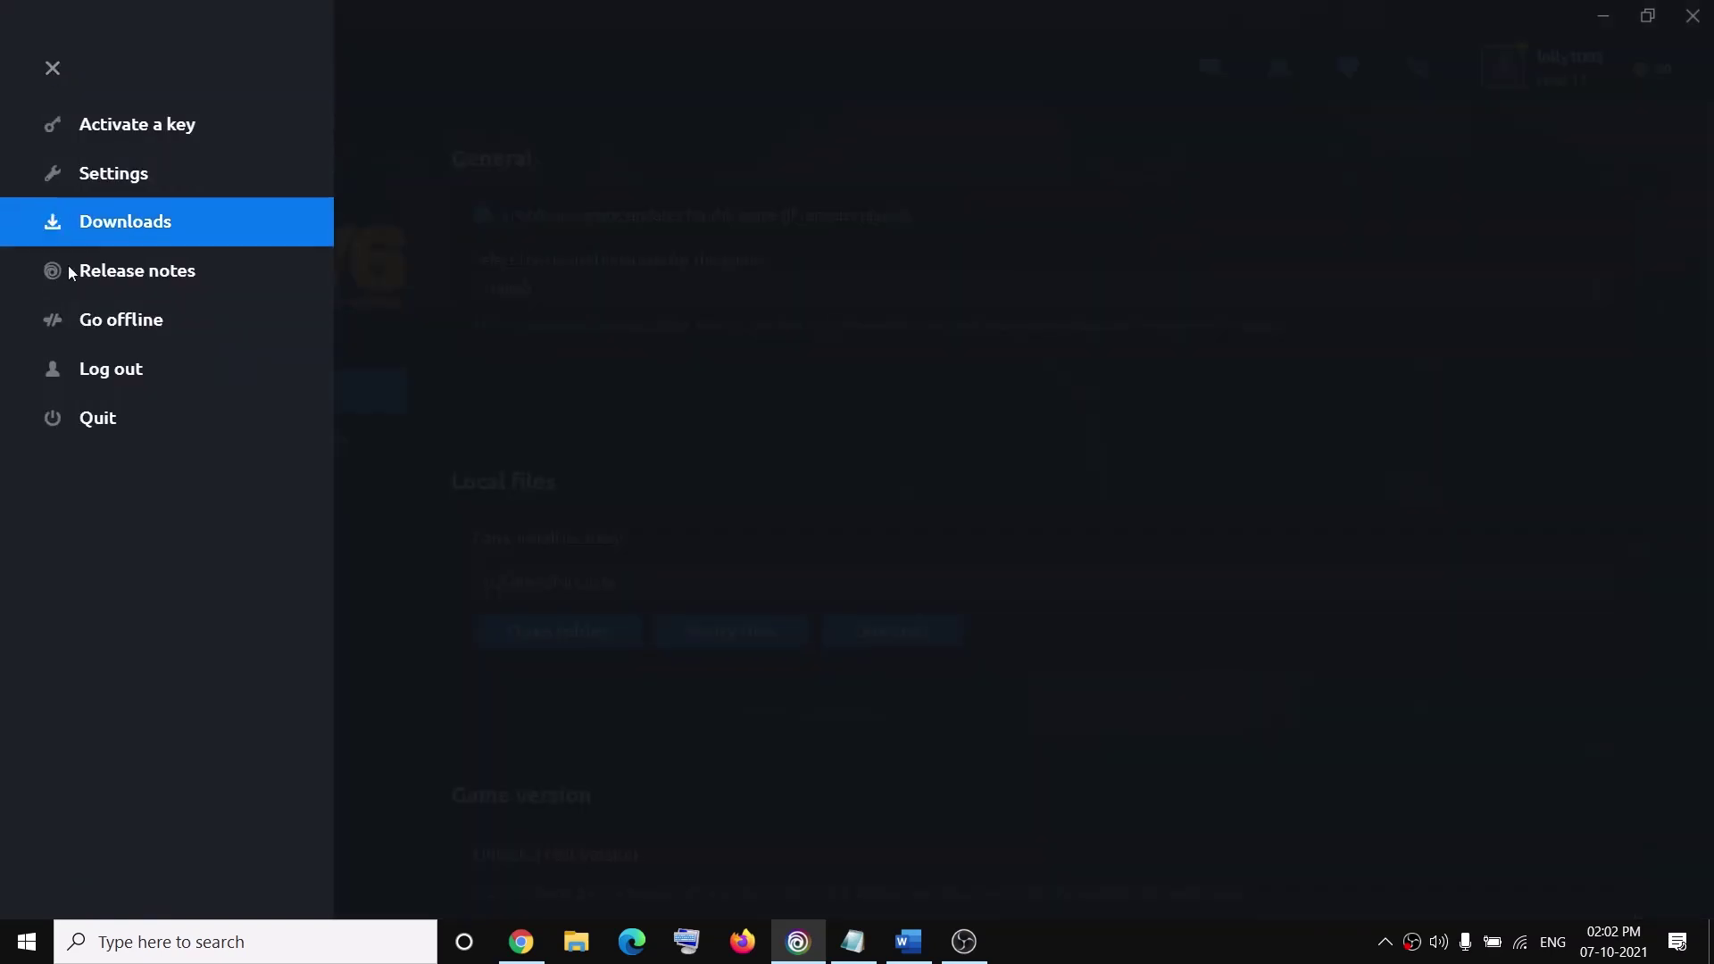
left_click(879, 458)
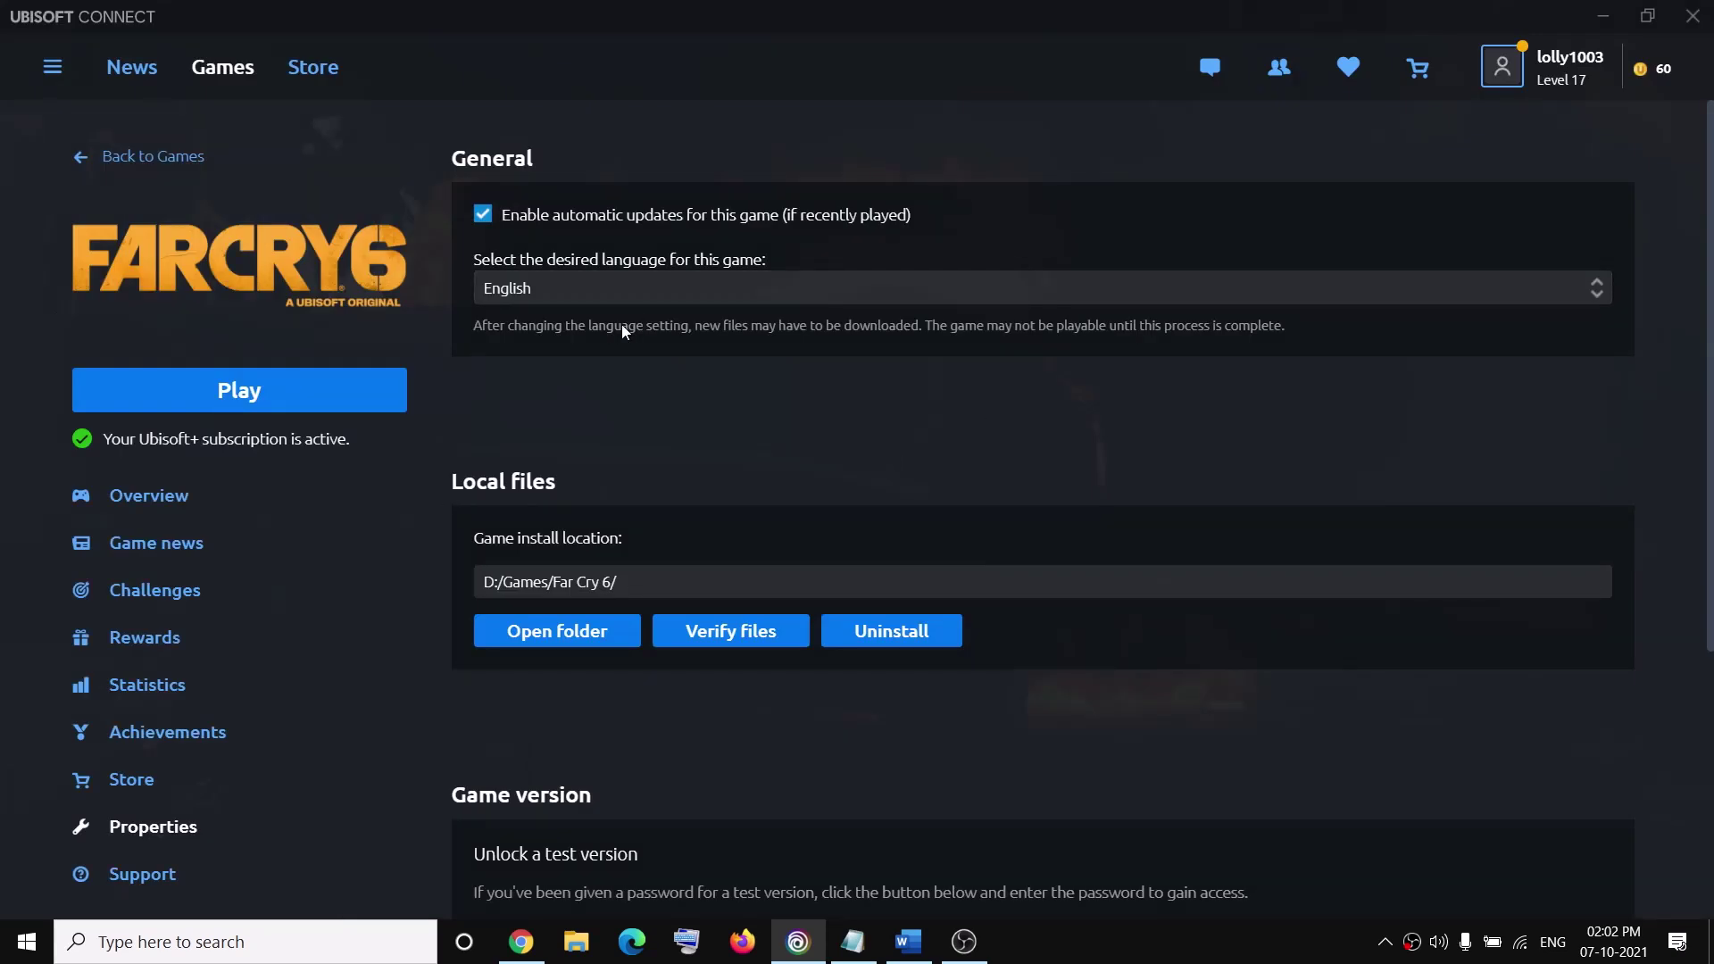
left_click(358, 939)
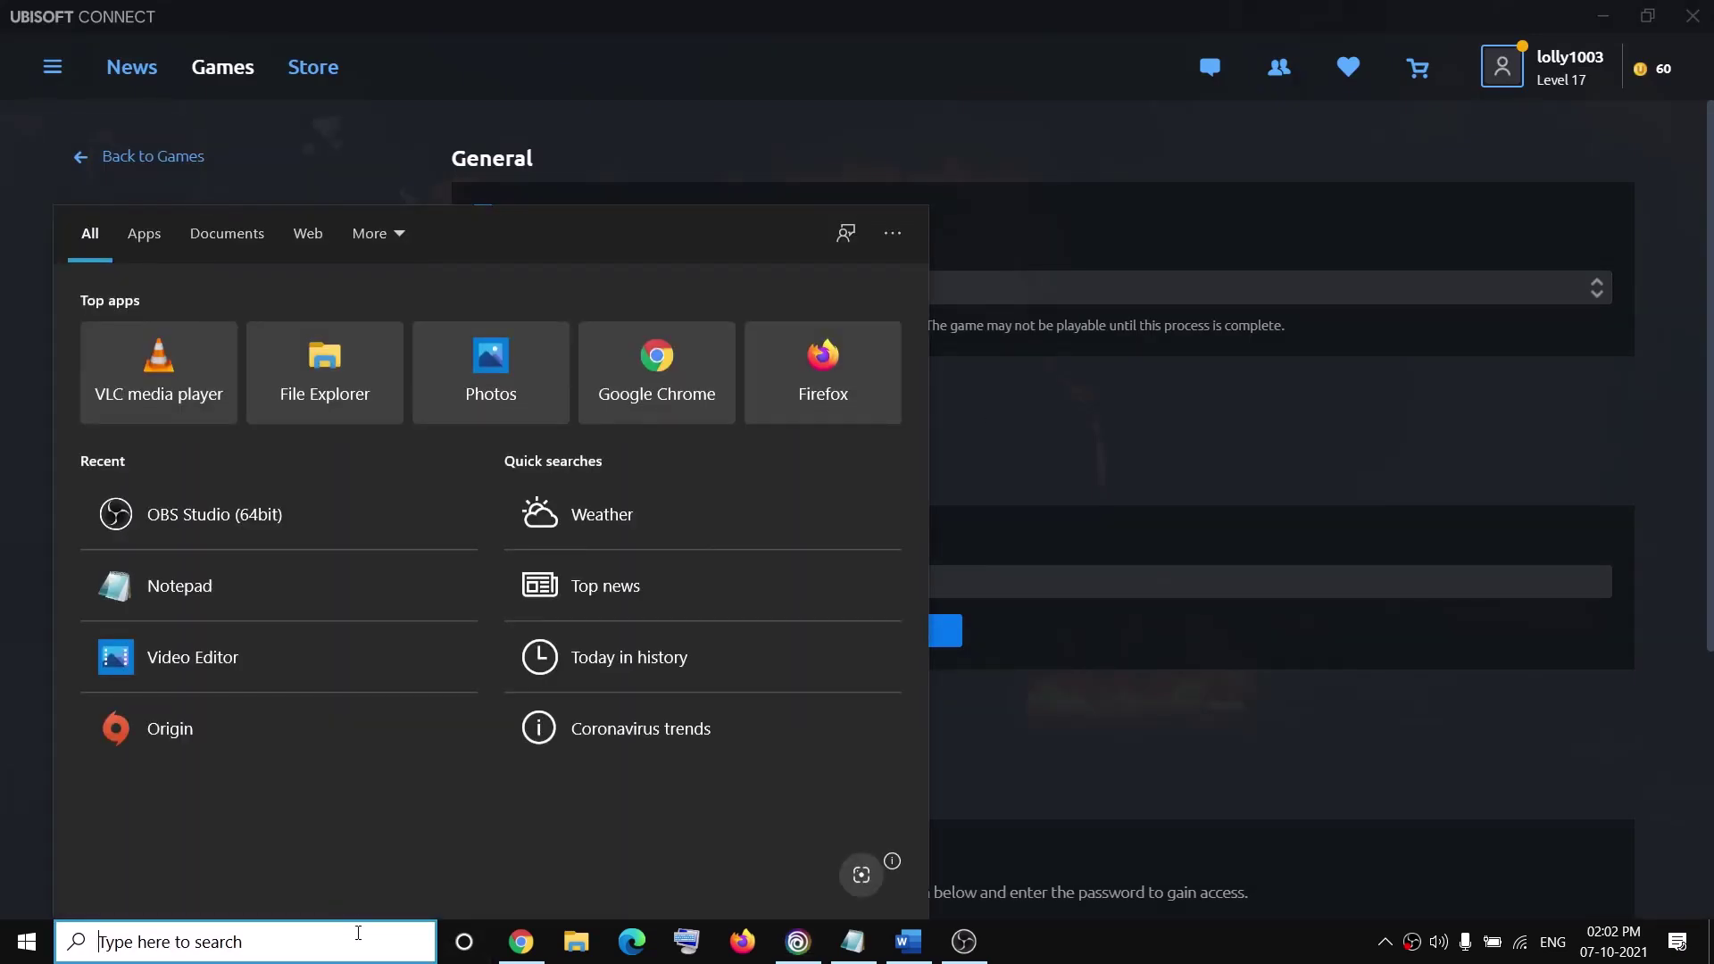
Relaunch Ubisoft Connect by searching 'ubi' and confirm Far Cry 6's language remains English
type("ubi")
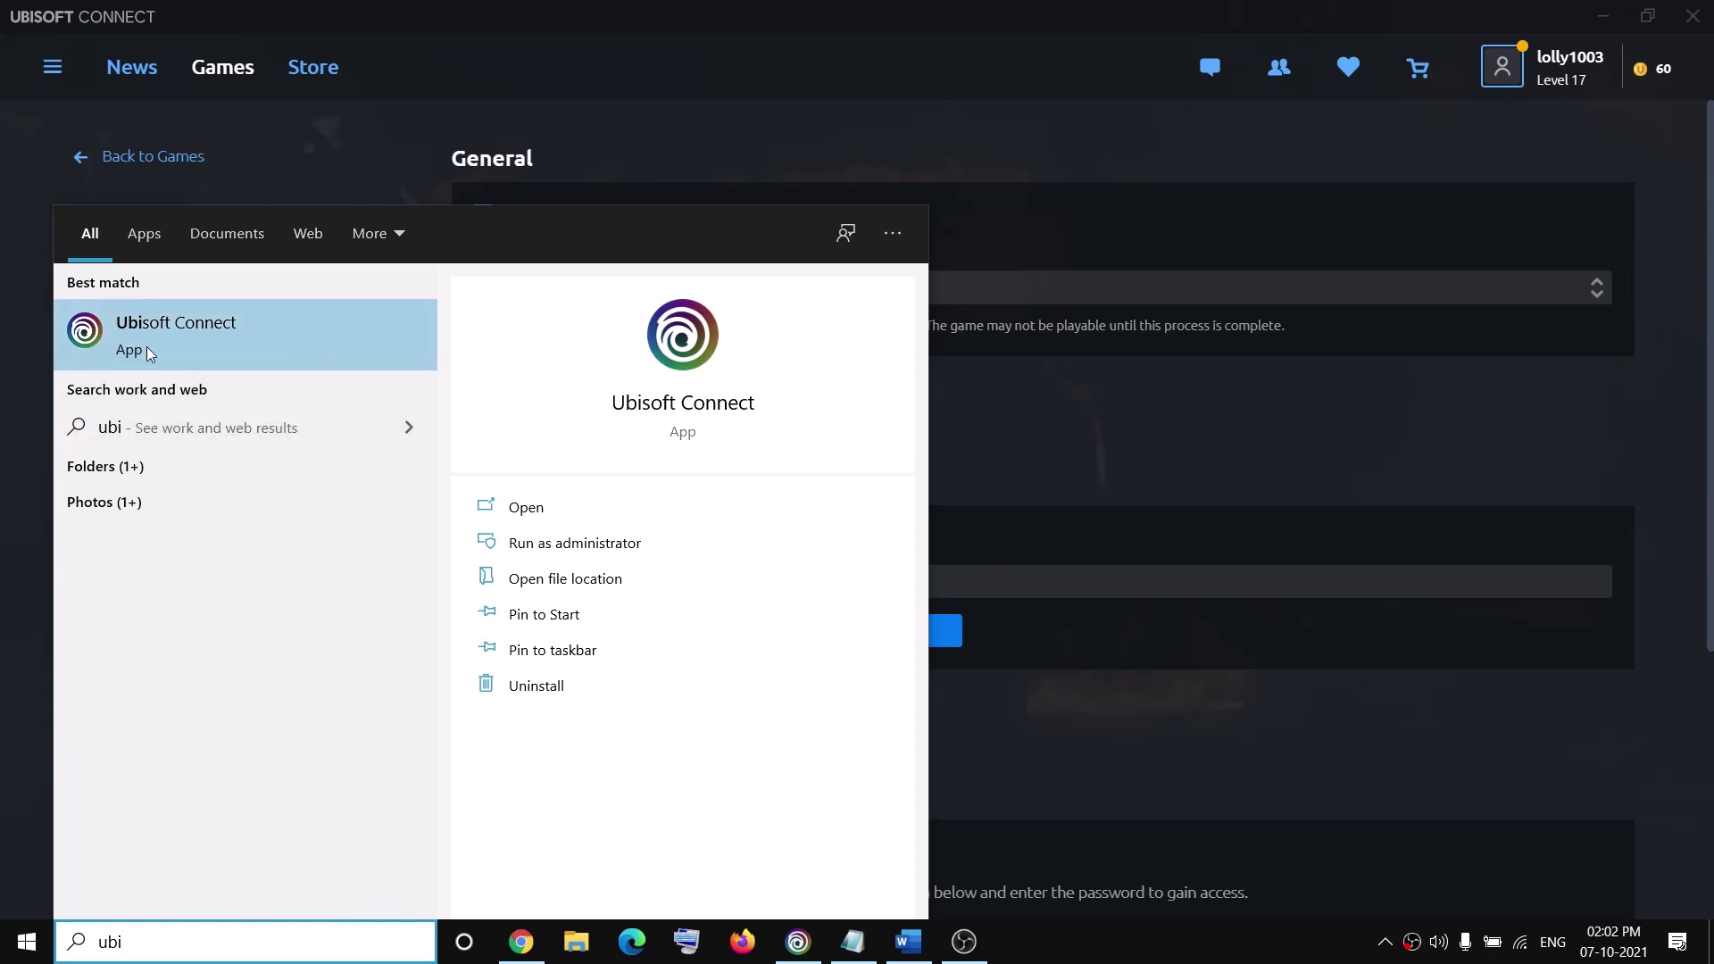
left_click(323, 357)
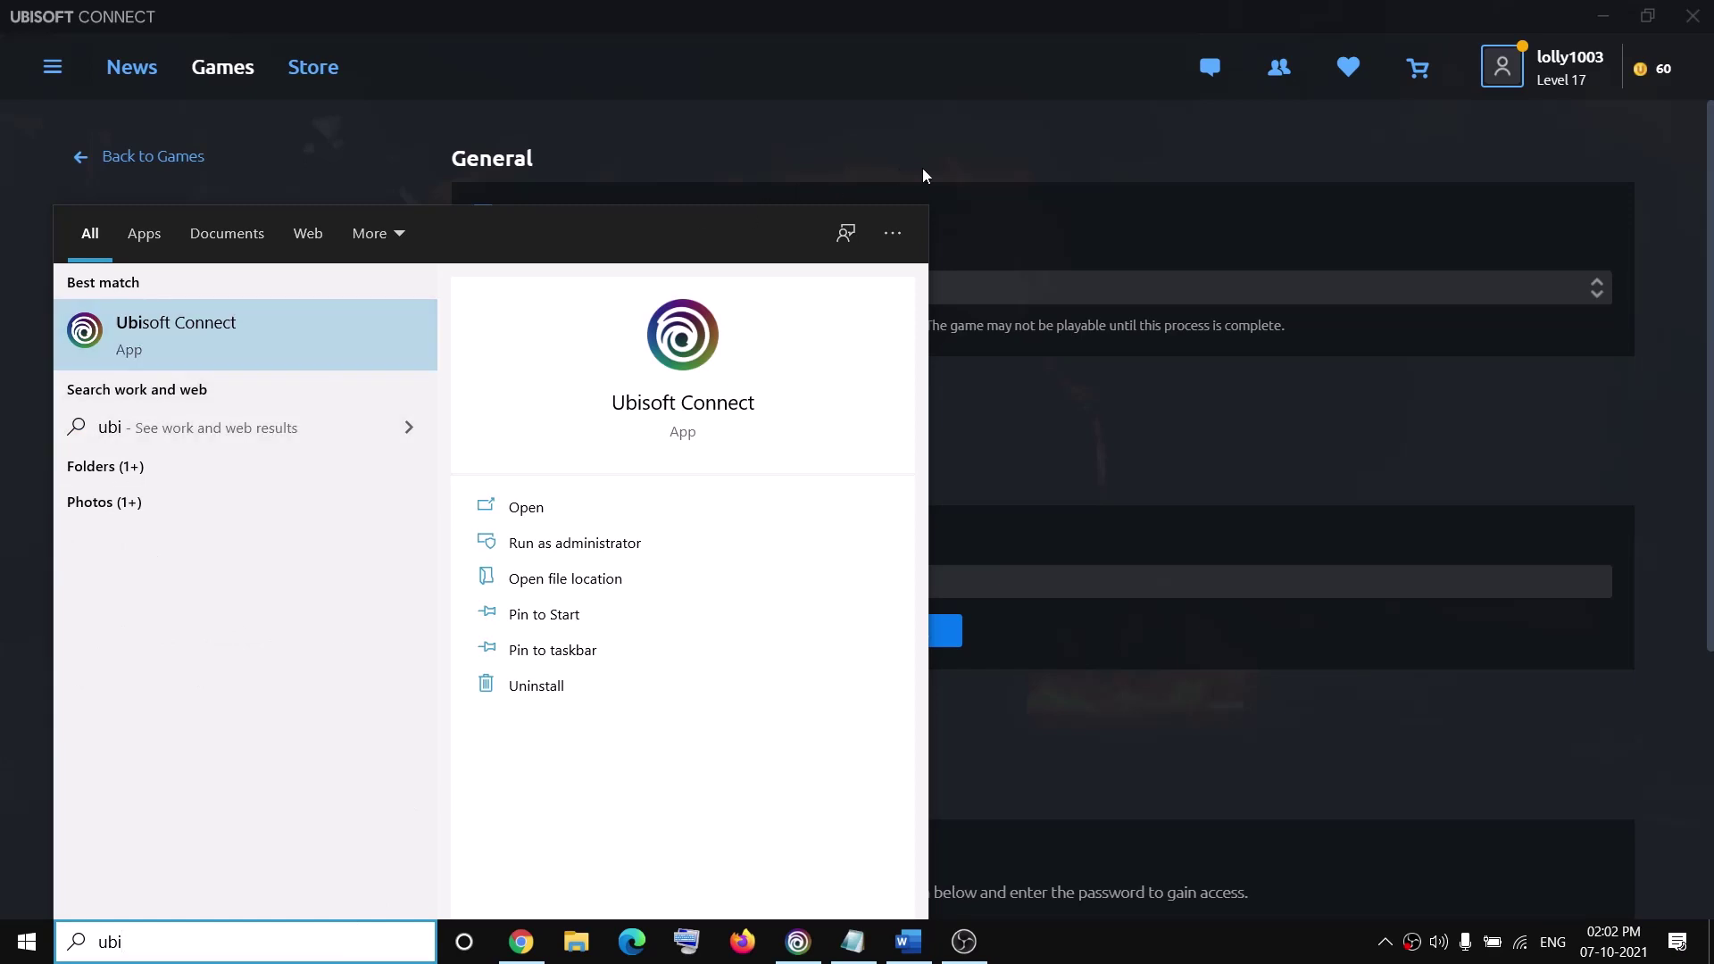
left_click(634, 295)
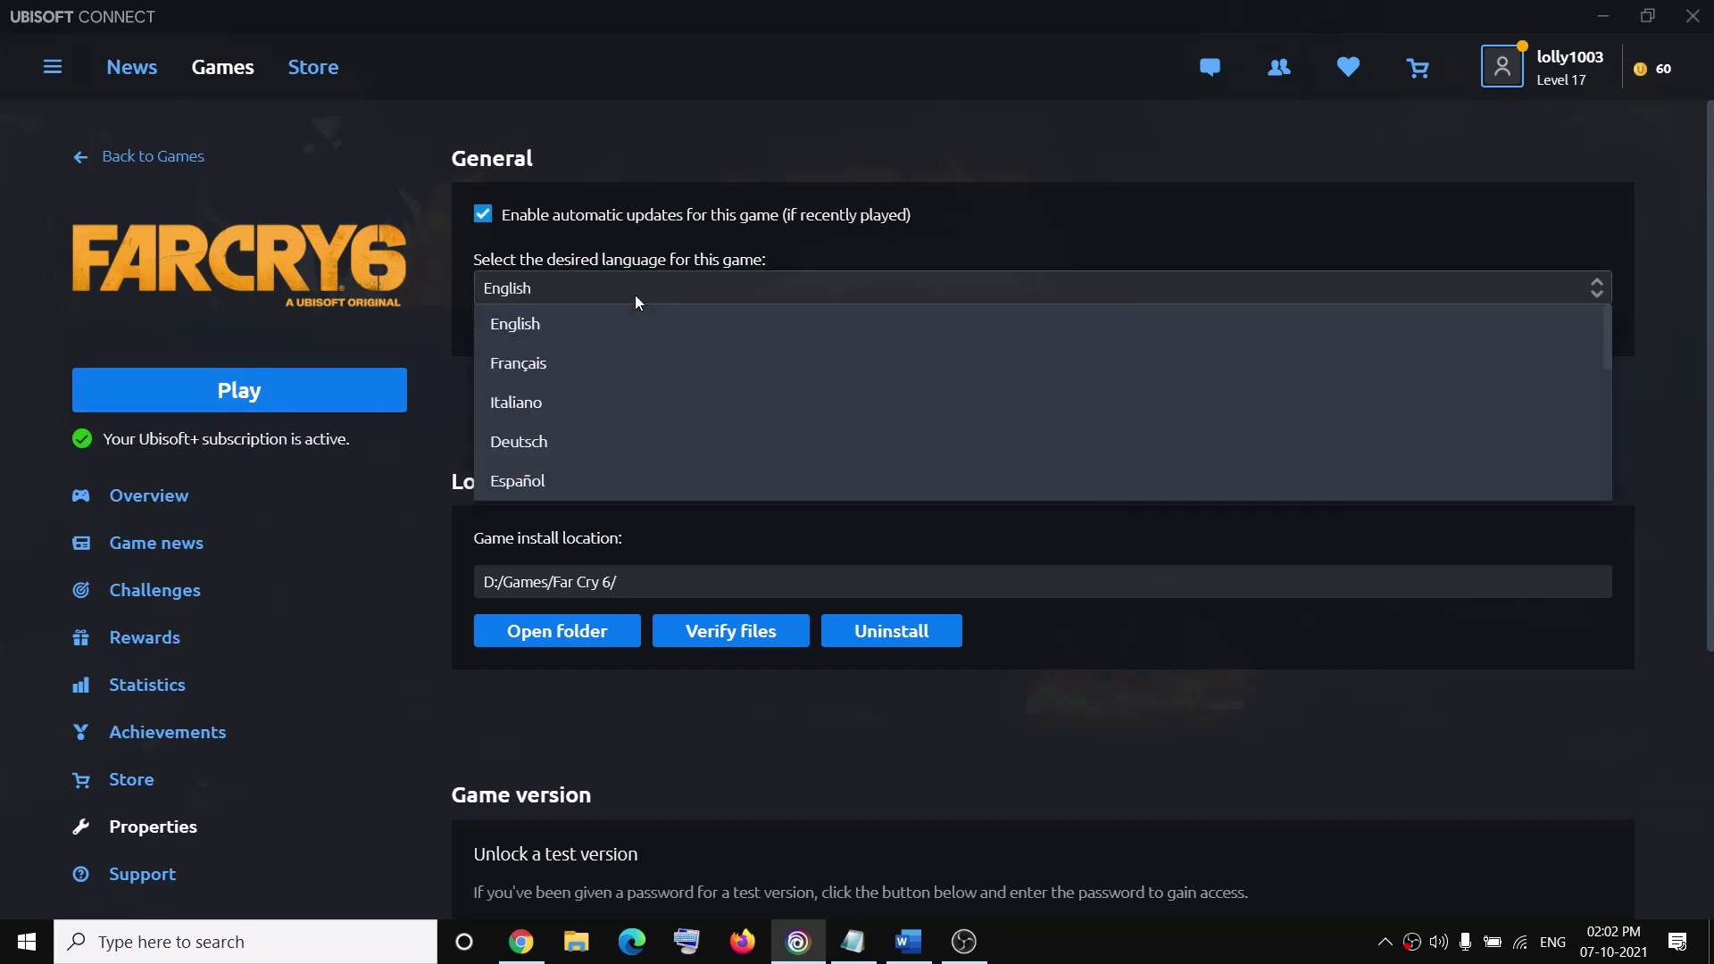
left_click(1238, 657)
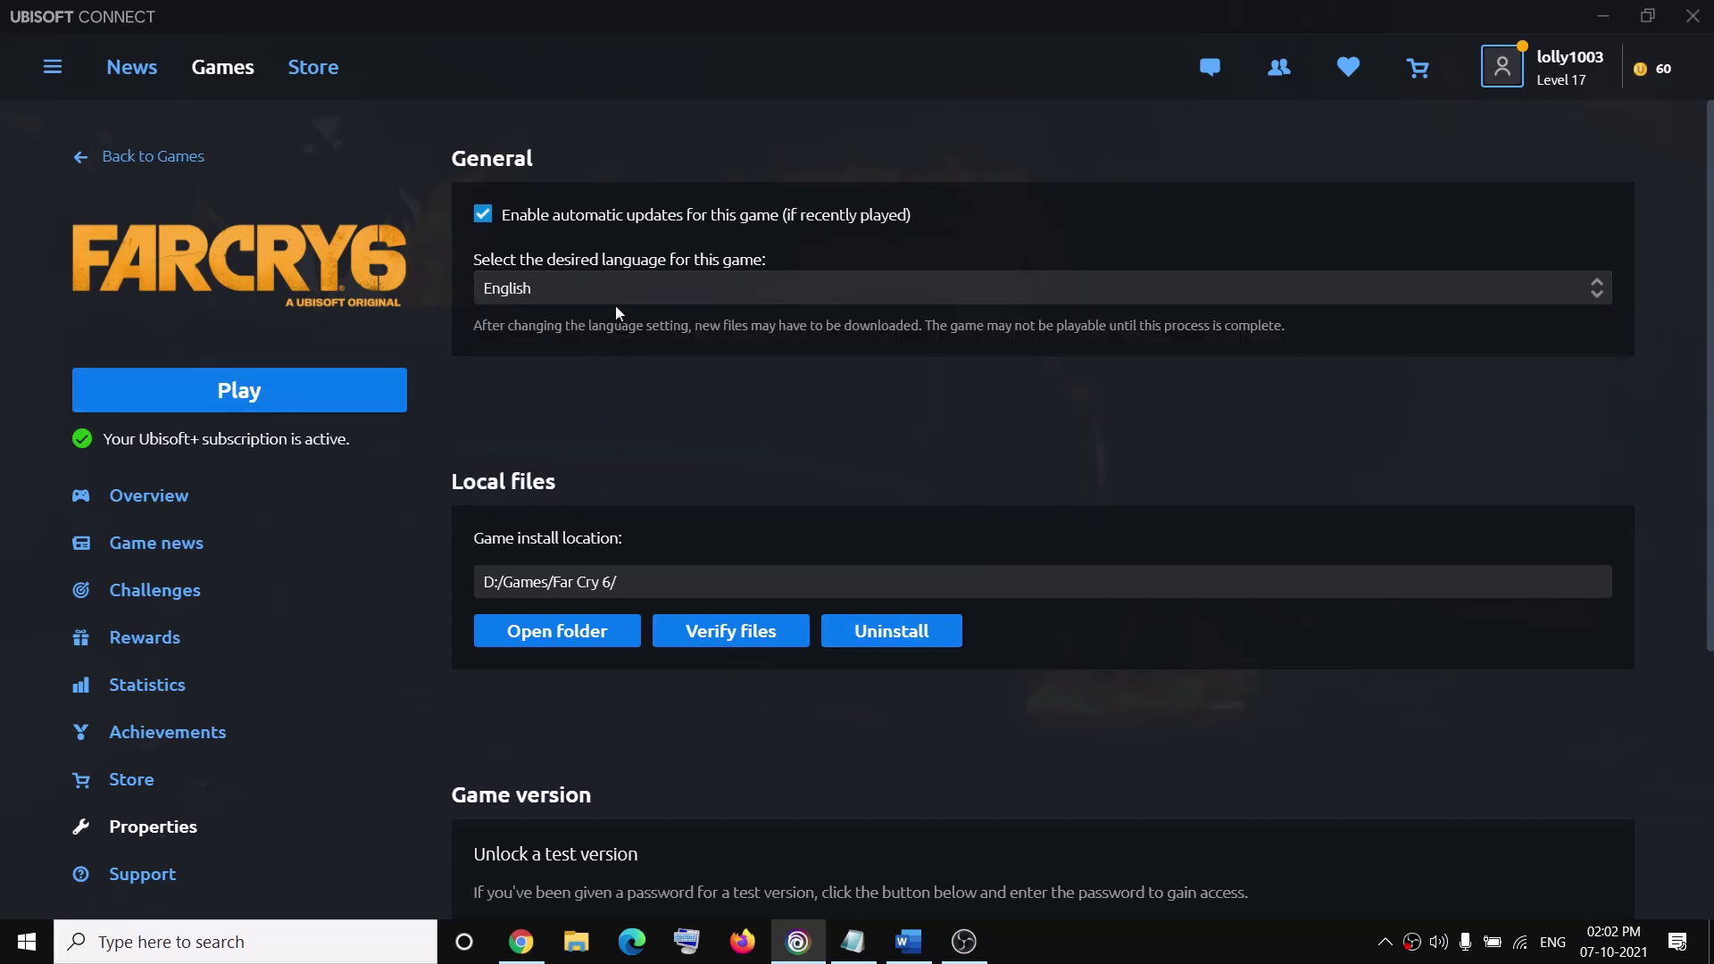
Select the Ubisoft Connect download link in the Word notes, view ubisoftconnect.com in Chrome, then return to the launcher
left_click(911, 942)
scroll(500, 483, "down", 3)
left_click_drag(241, 375, 1145, 369)
left_click_drag(1160, 482, 230, 462)
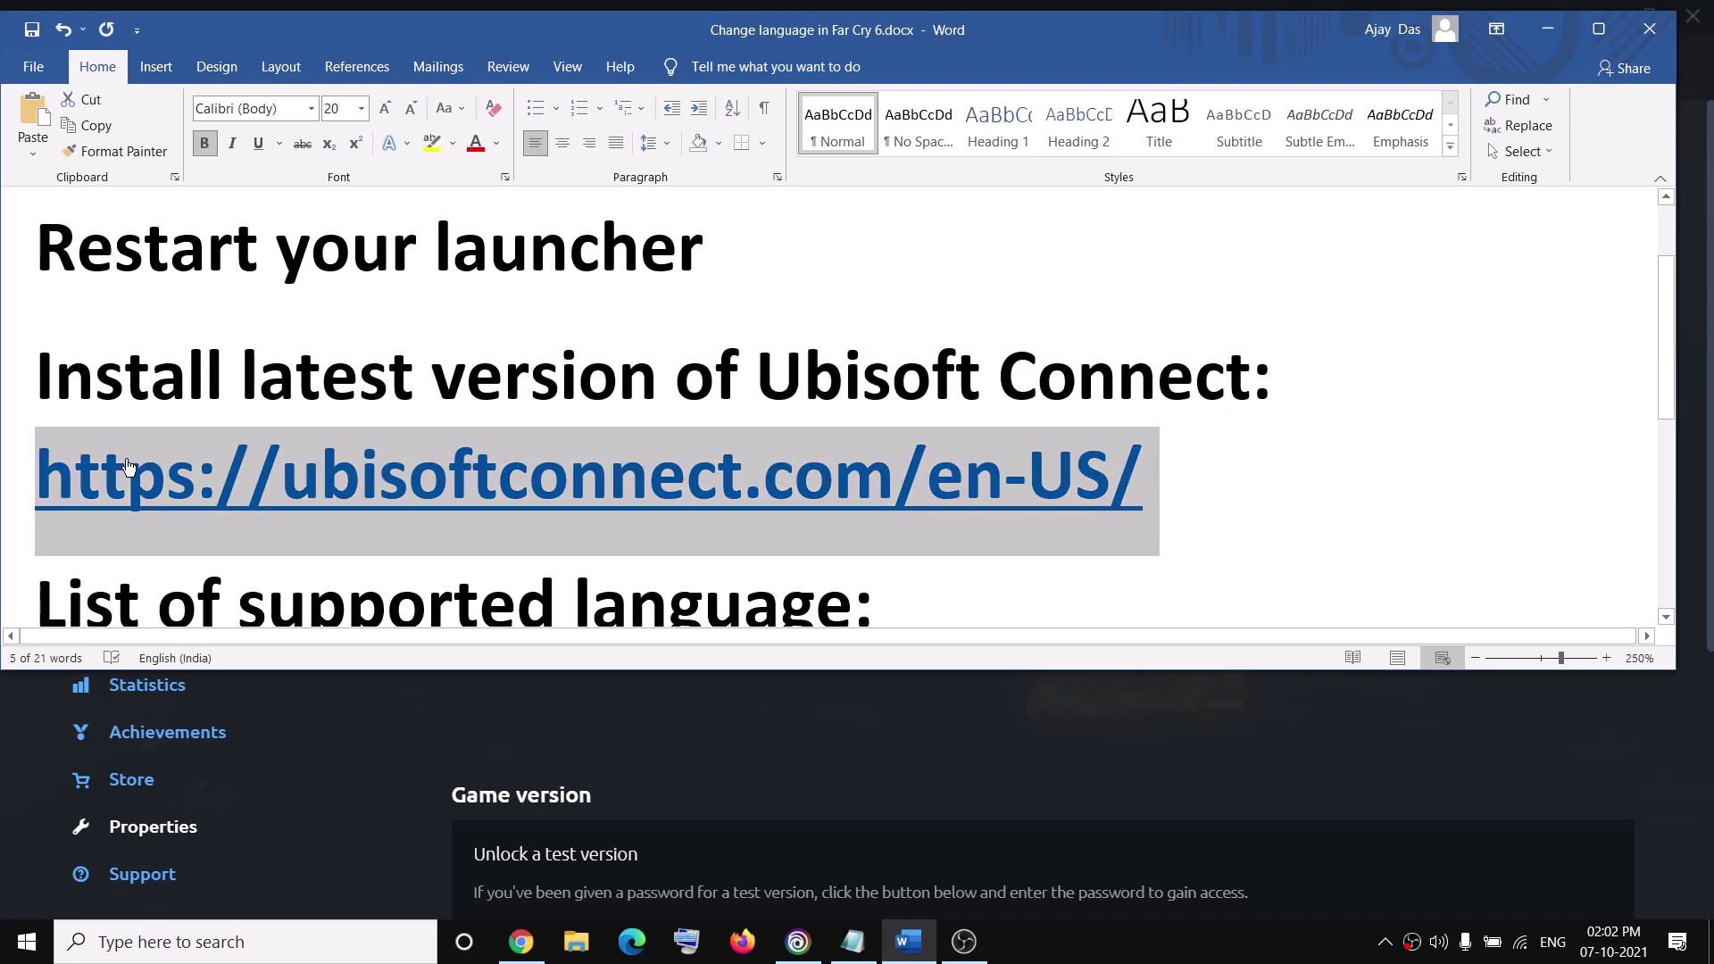
left_click(521, 942)
left_click(345, 12)
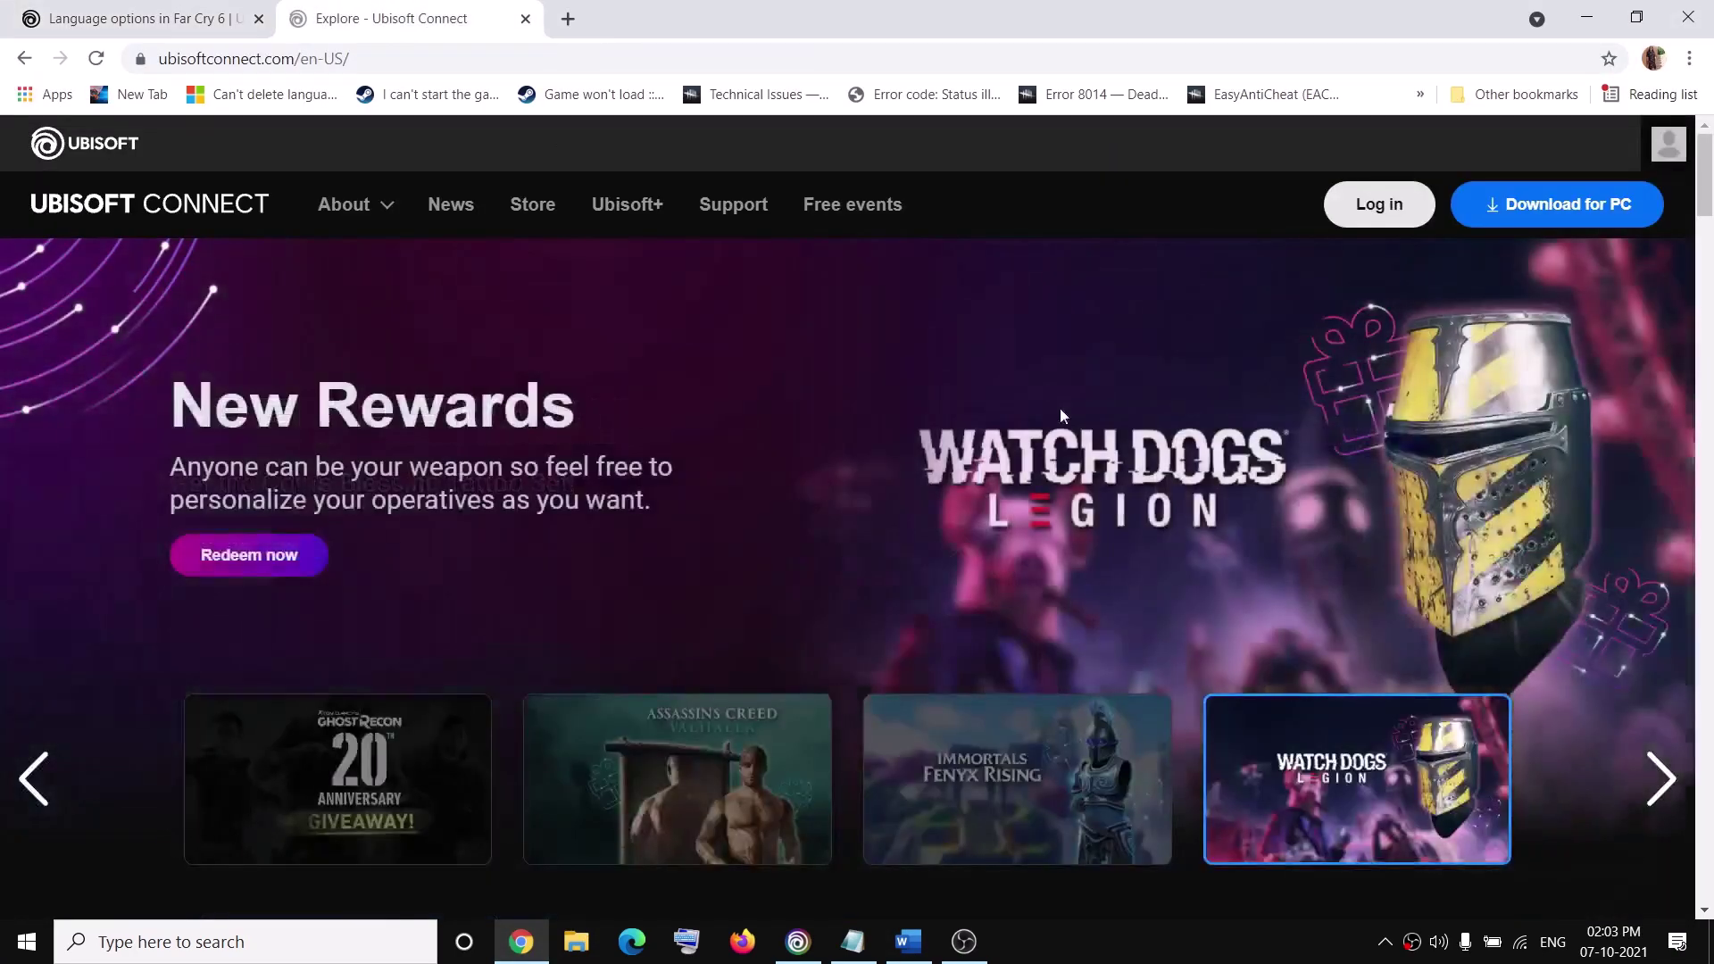
left_click(798, 942)
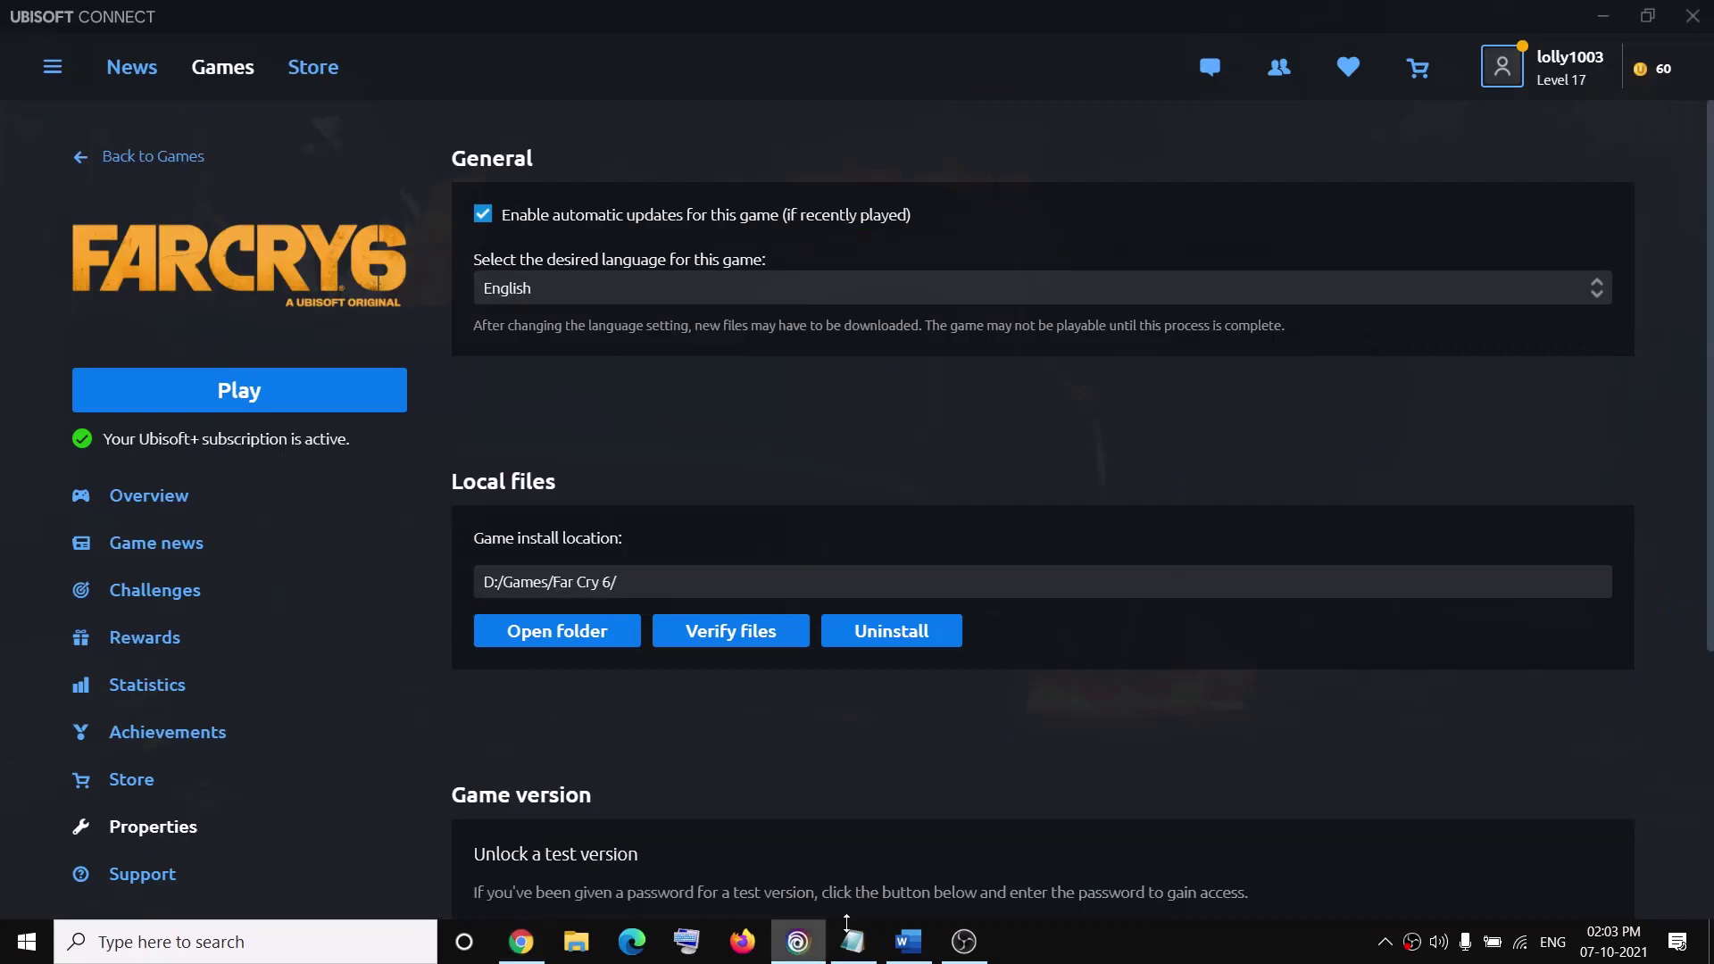
Open Windows Apps & features settings by searching for 'apps'
left_click(277, 953)
type("app")
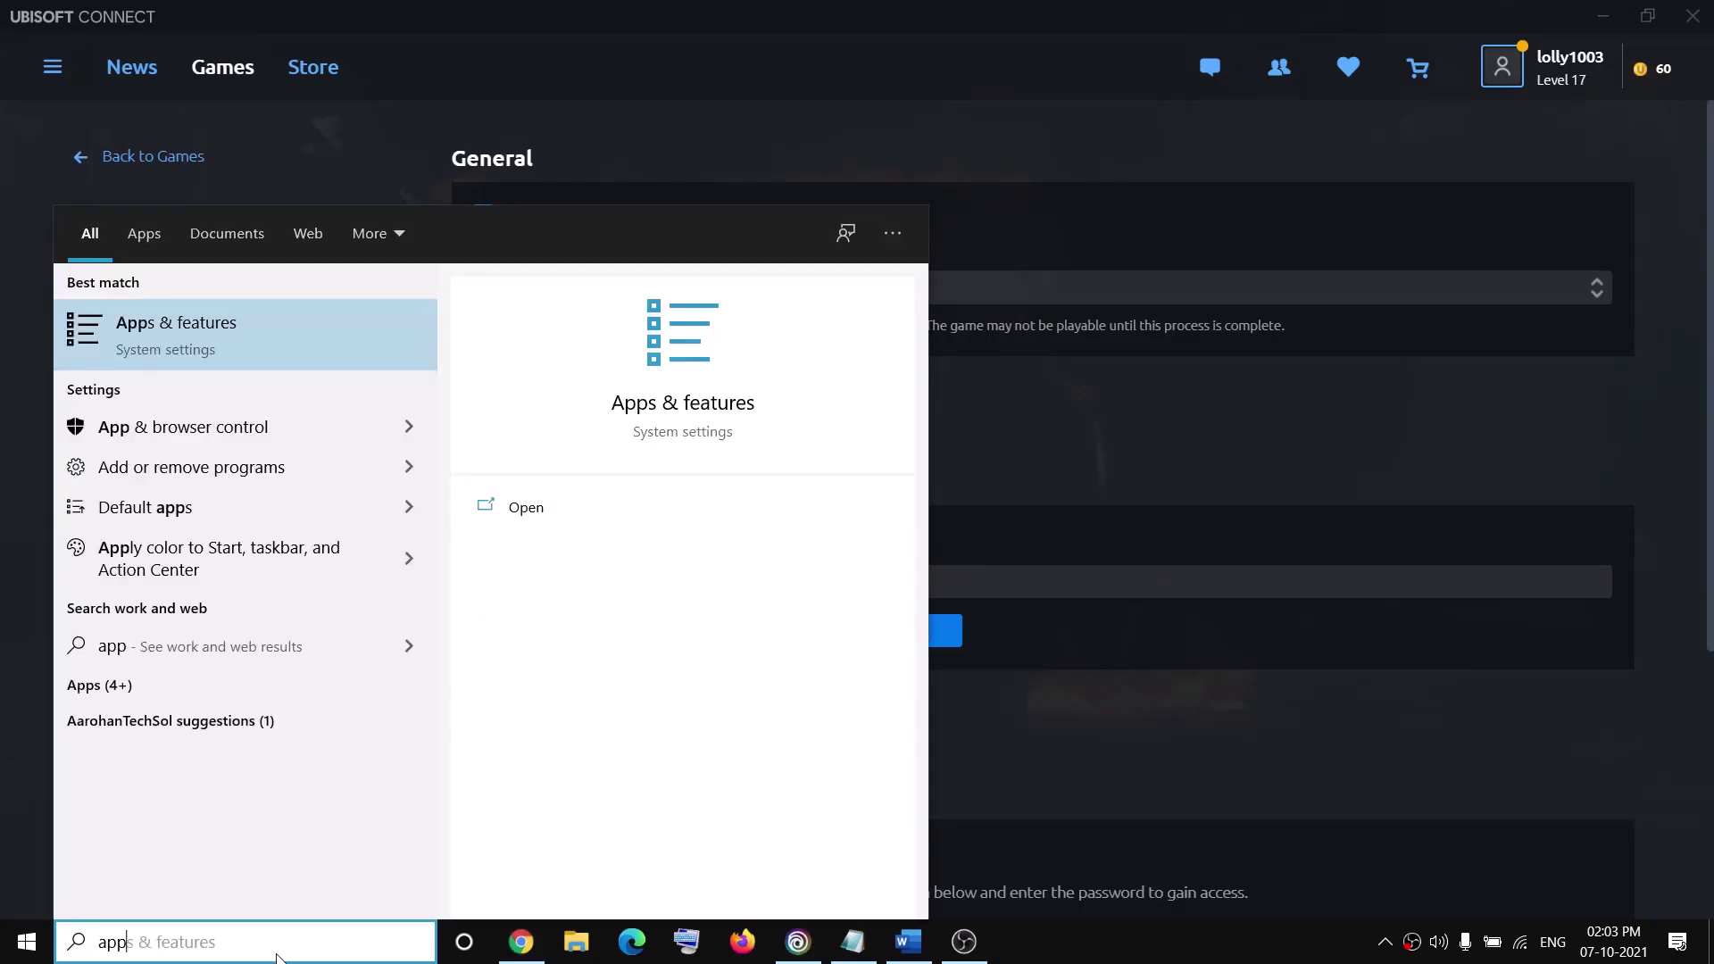
type("s")
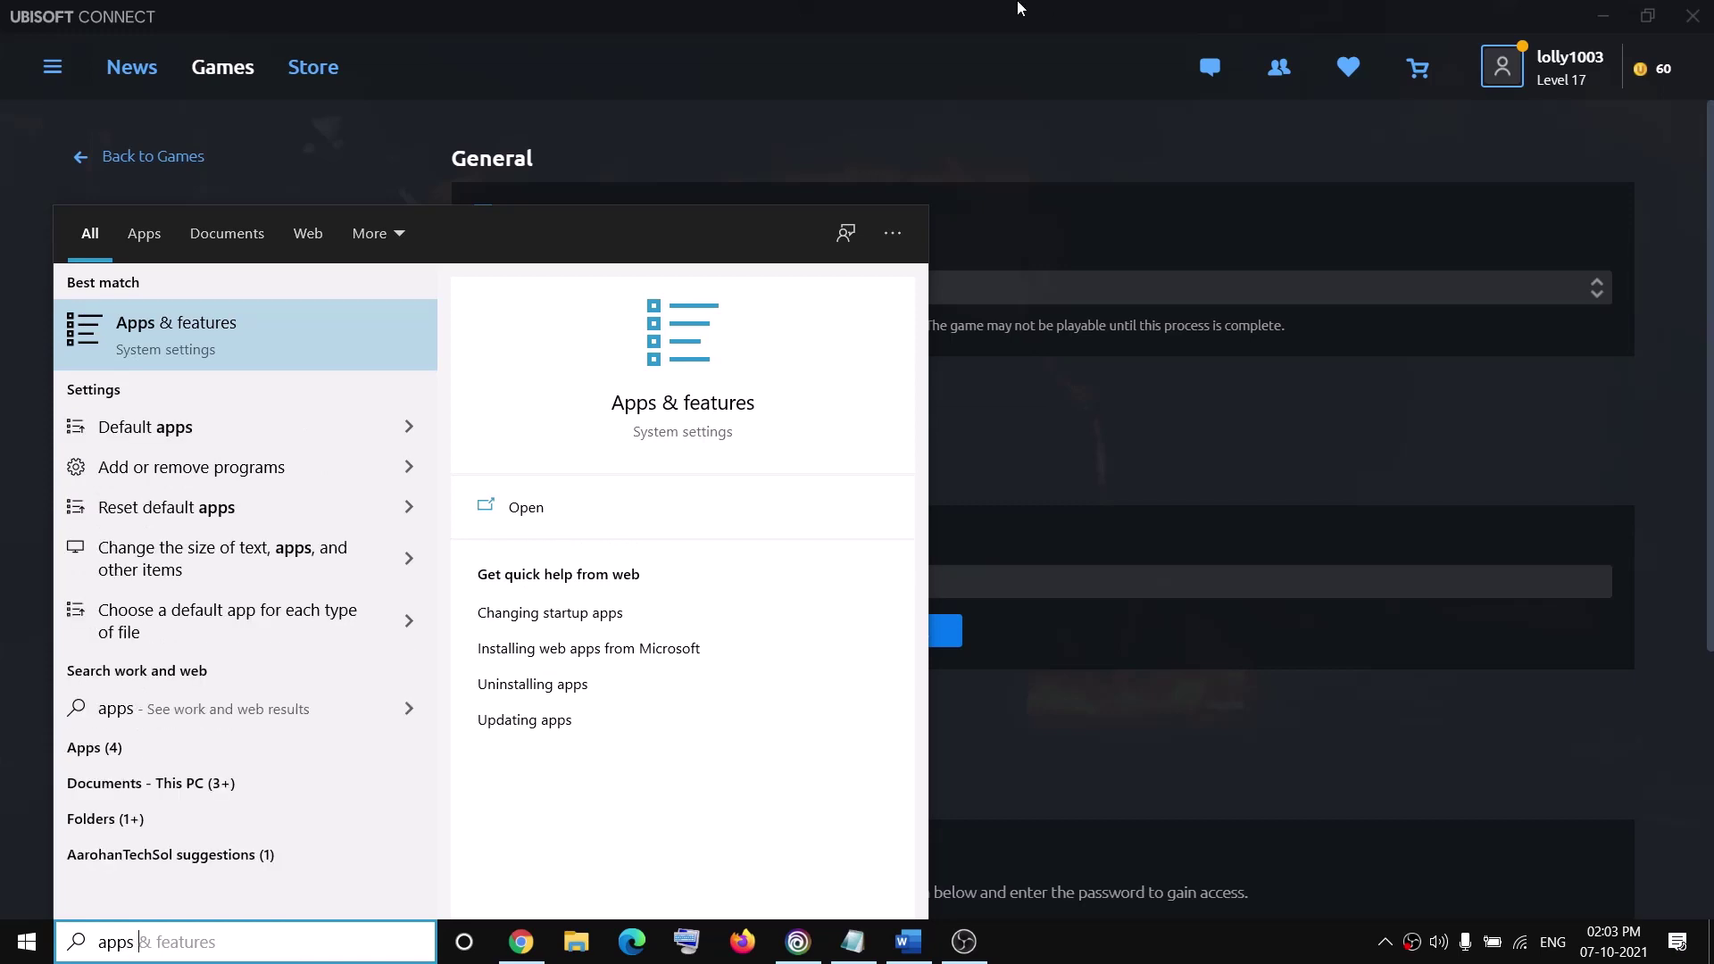
left_click(200, 357)
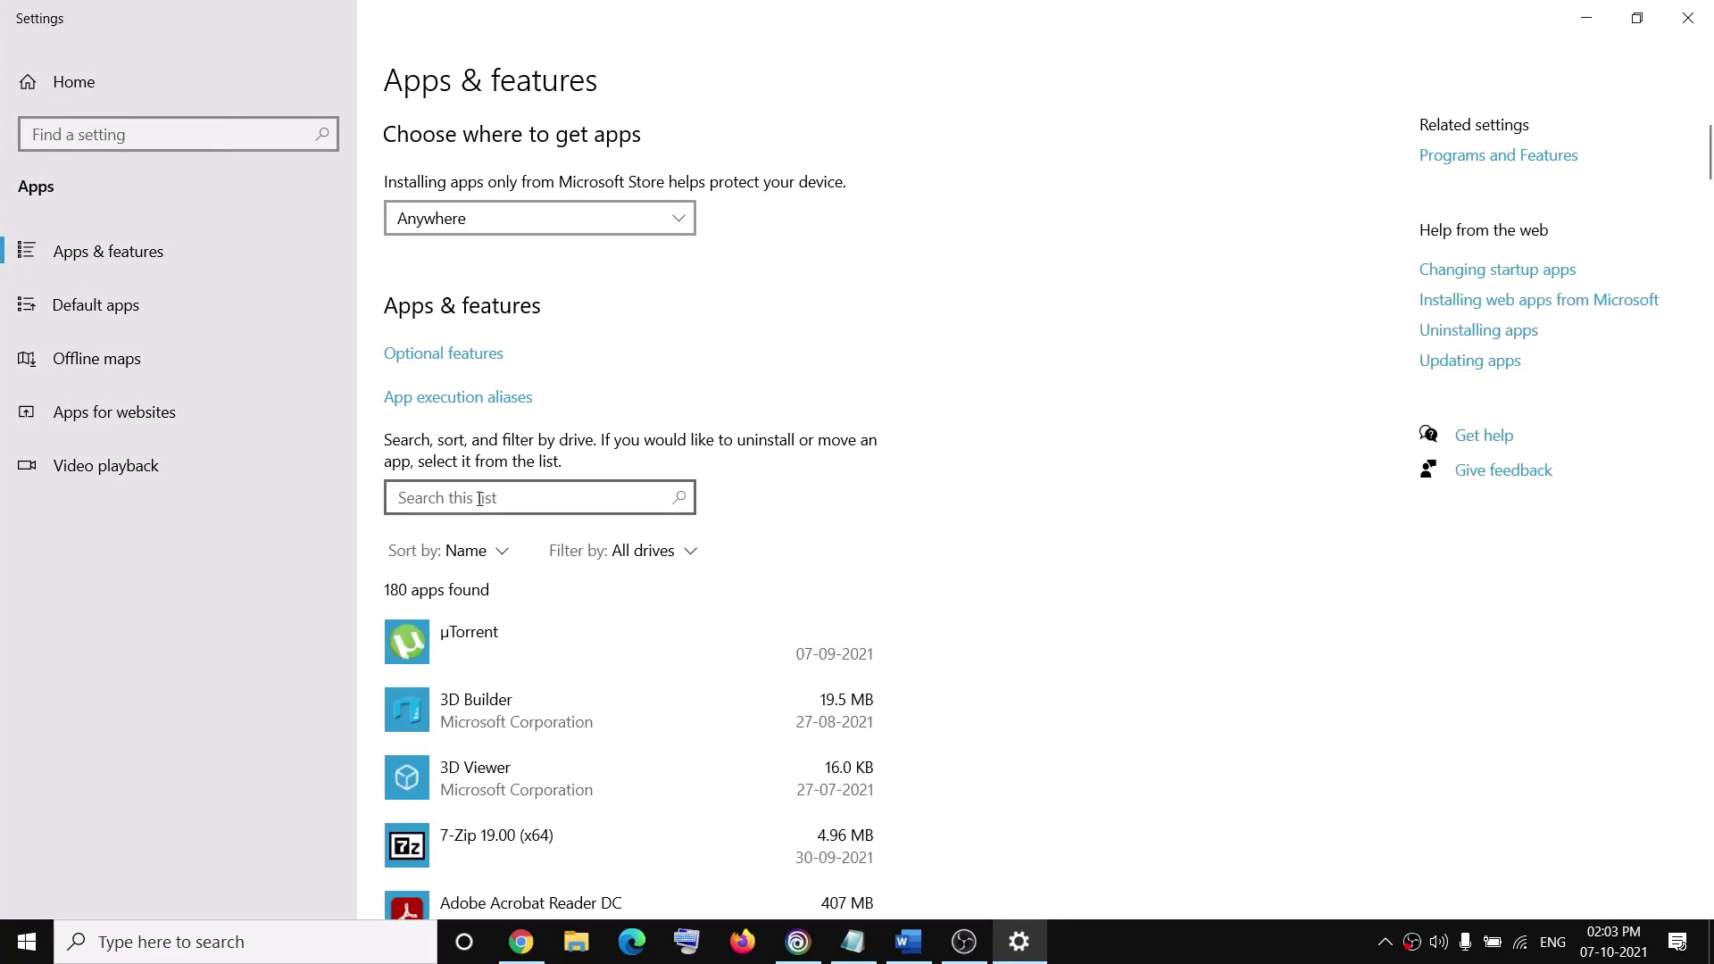
Filter installed apps by 'ubi' to reveal Ubisoft Connect 117.0.10324's Uninstall option, then return to the launcher
left_click(480, 498)
type("ubi")
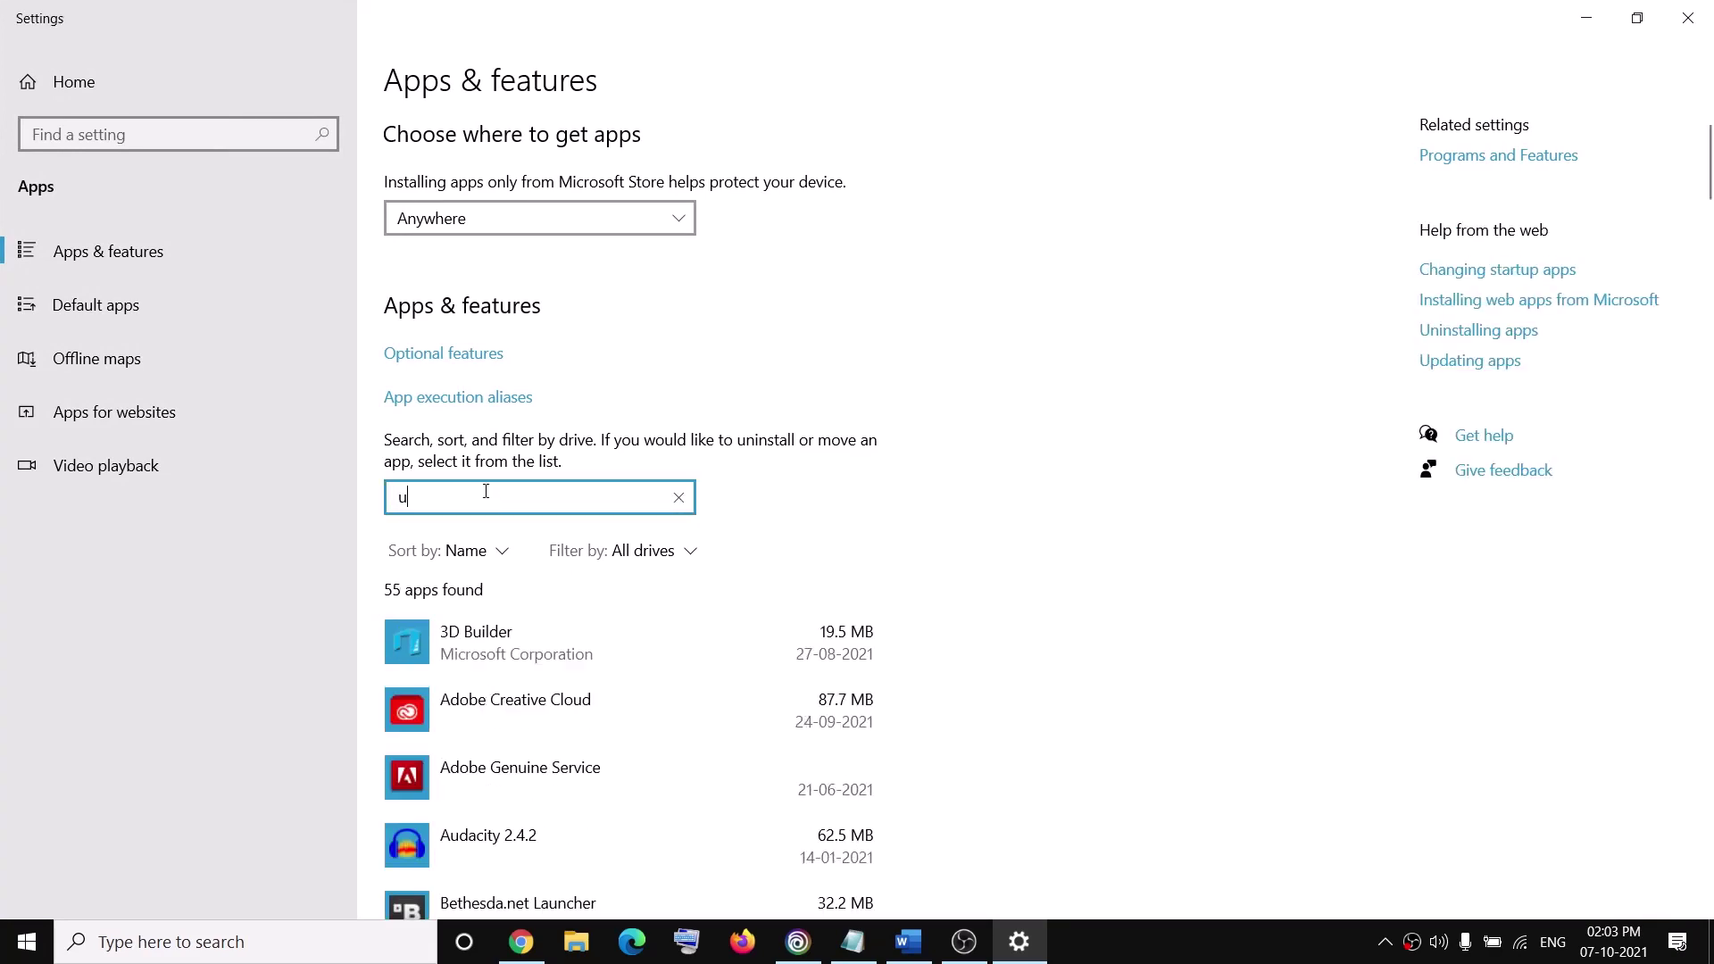
left_click(625, 665)
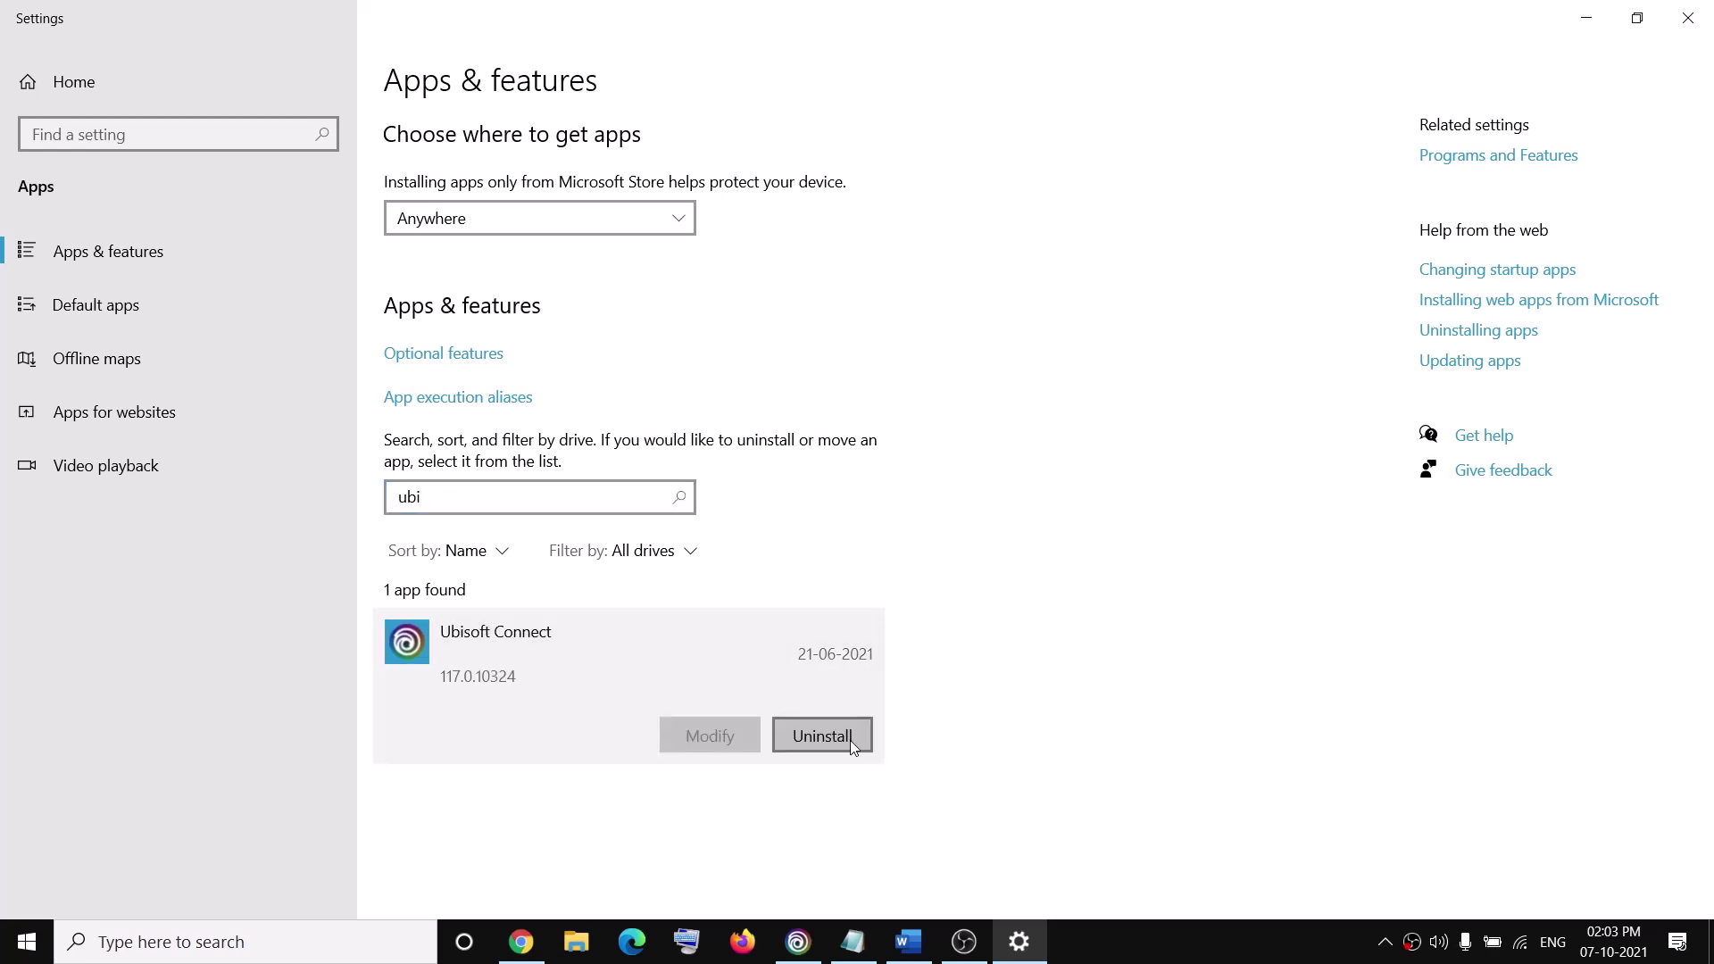
key("alt+Tab")
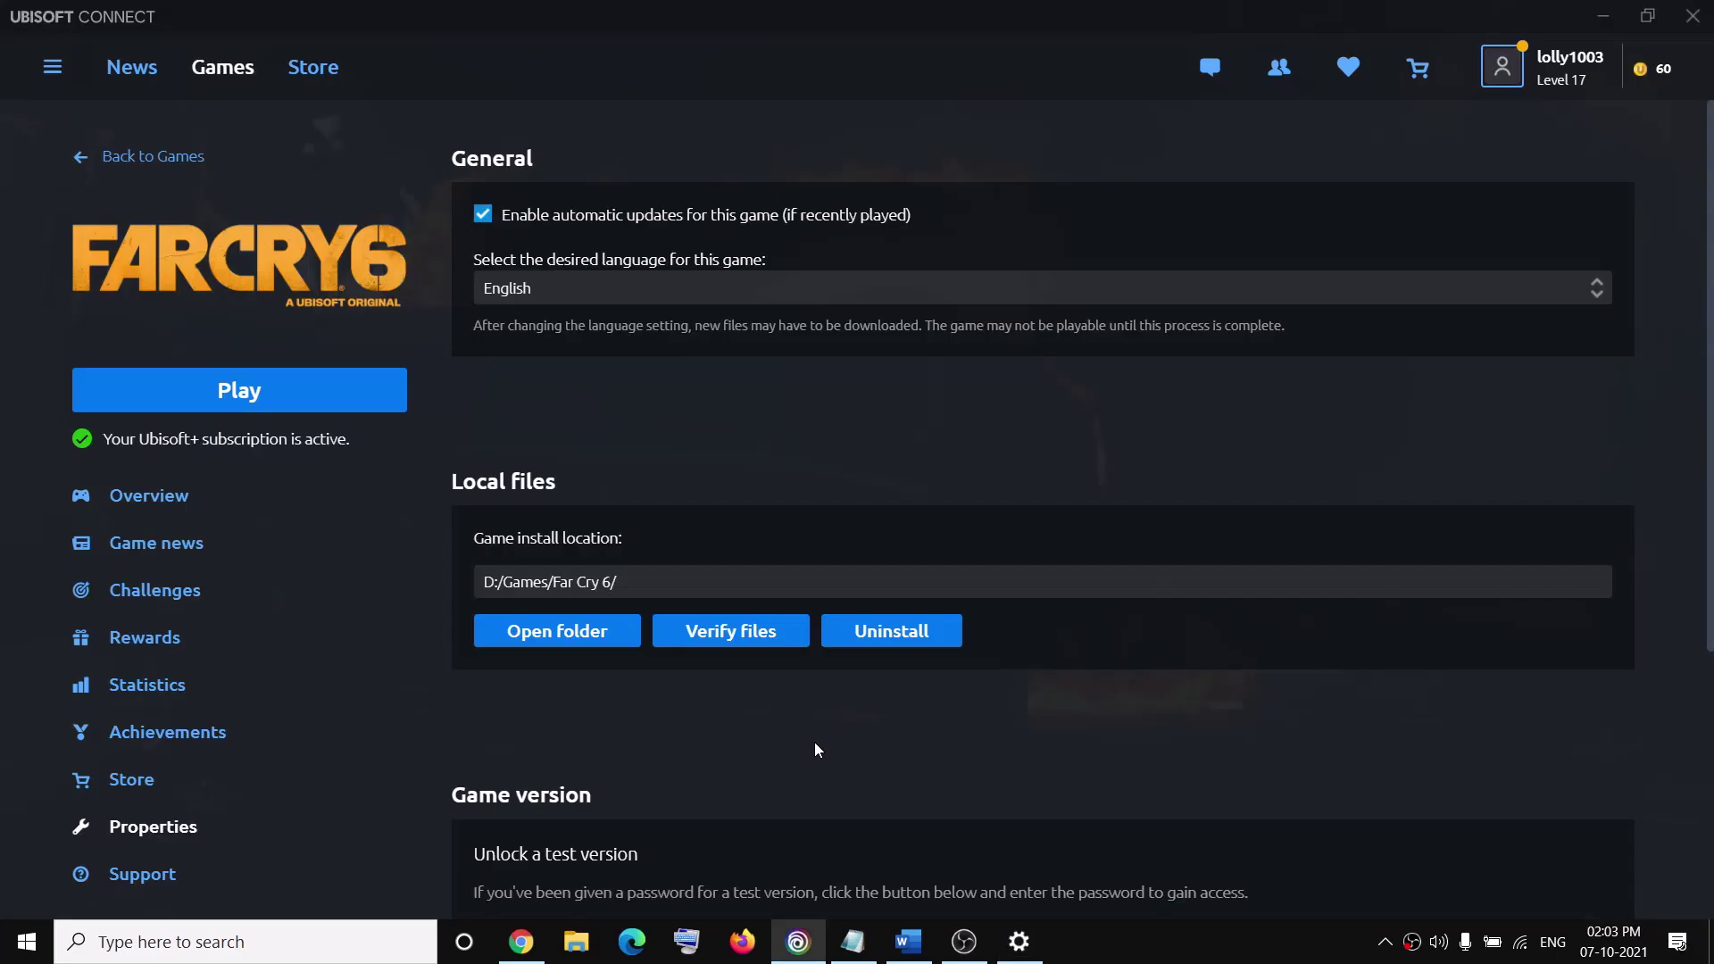
left_click(520, 942)
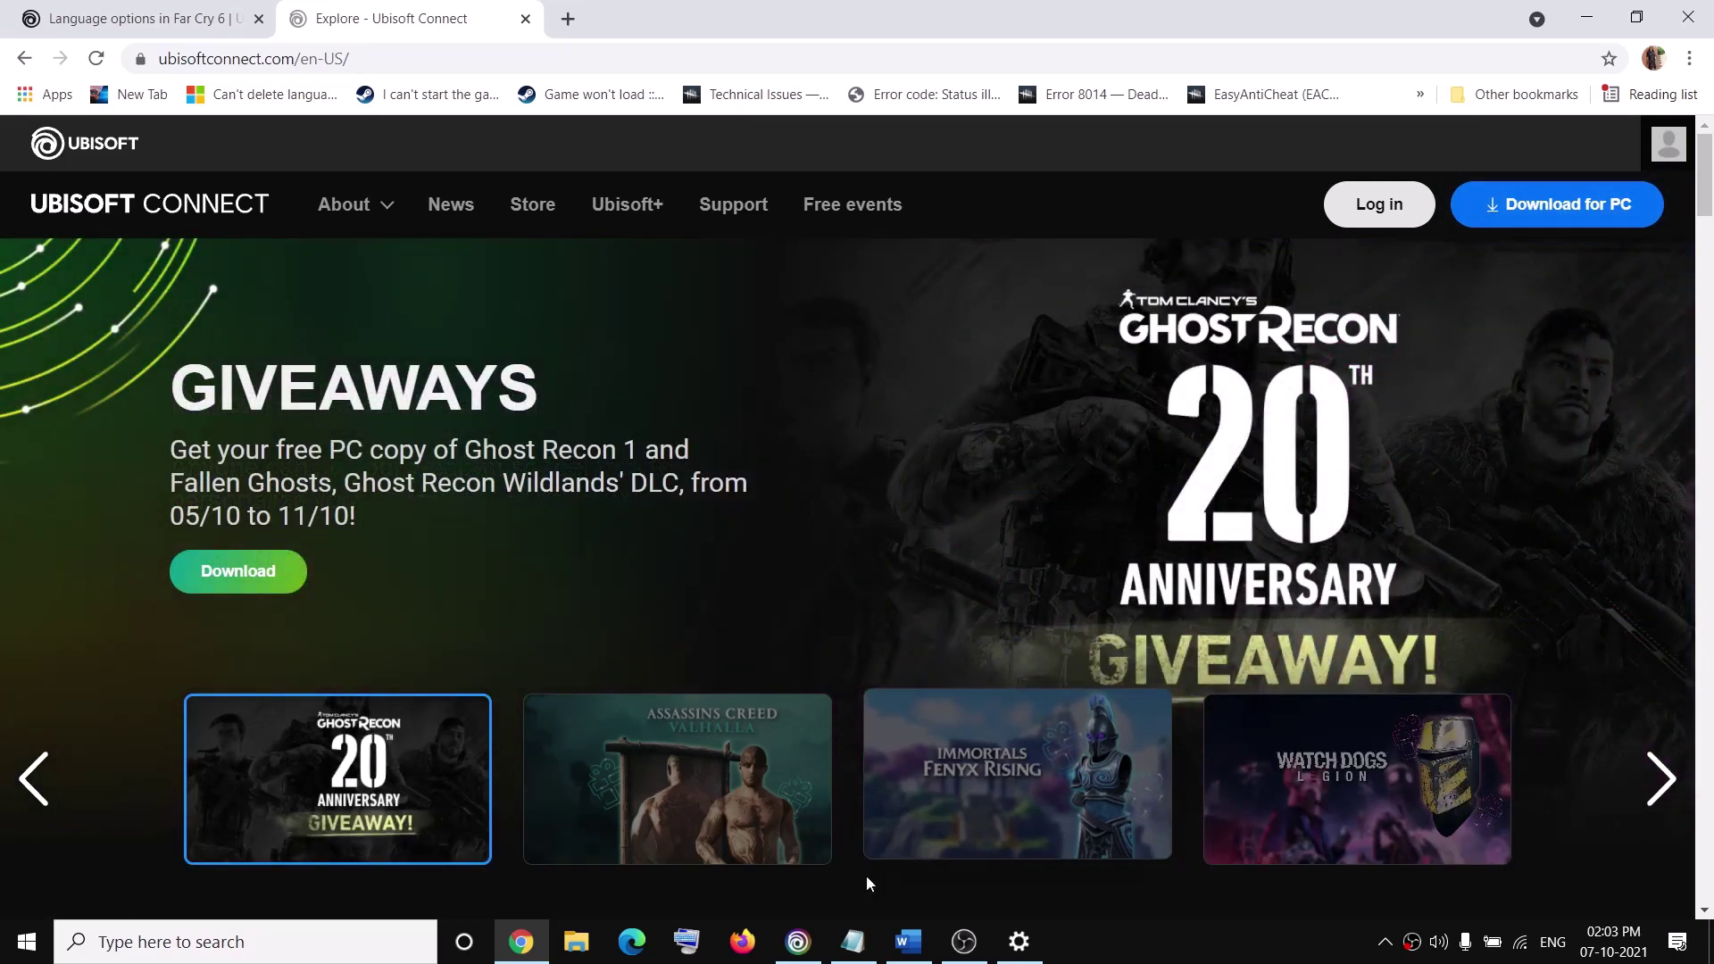
left_click(798, 942)
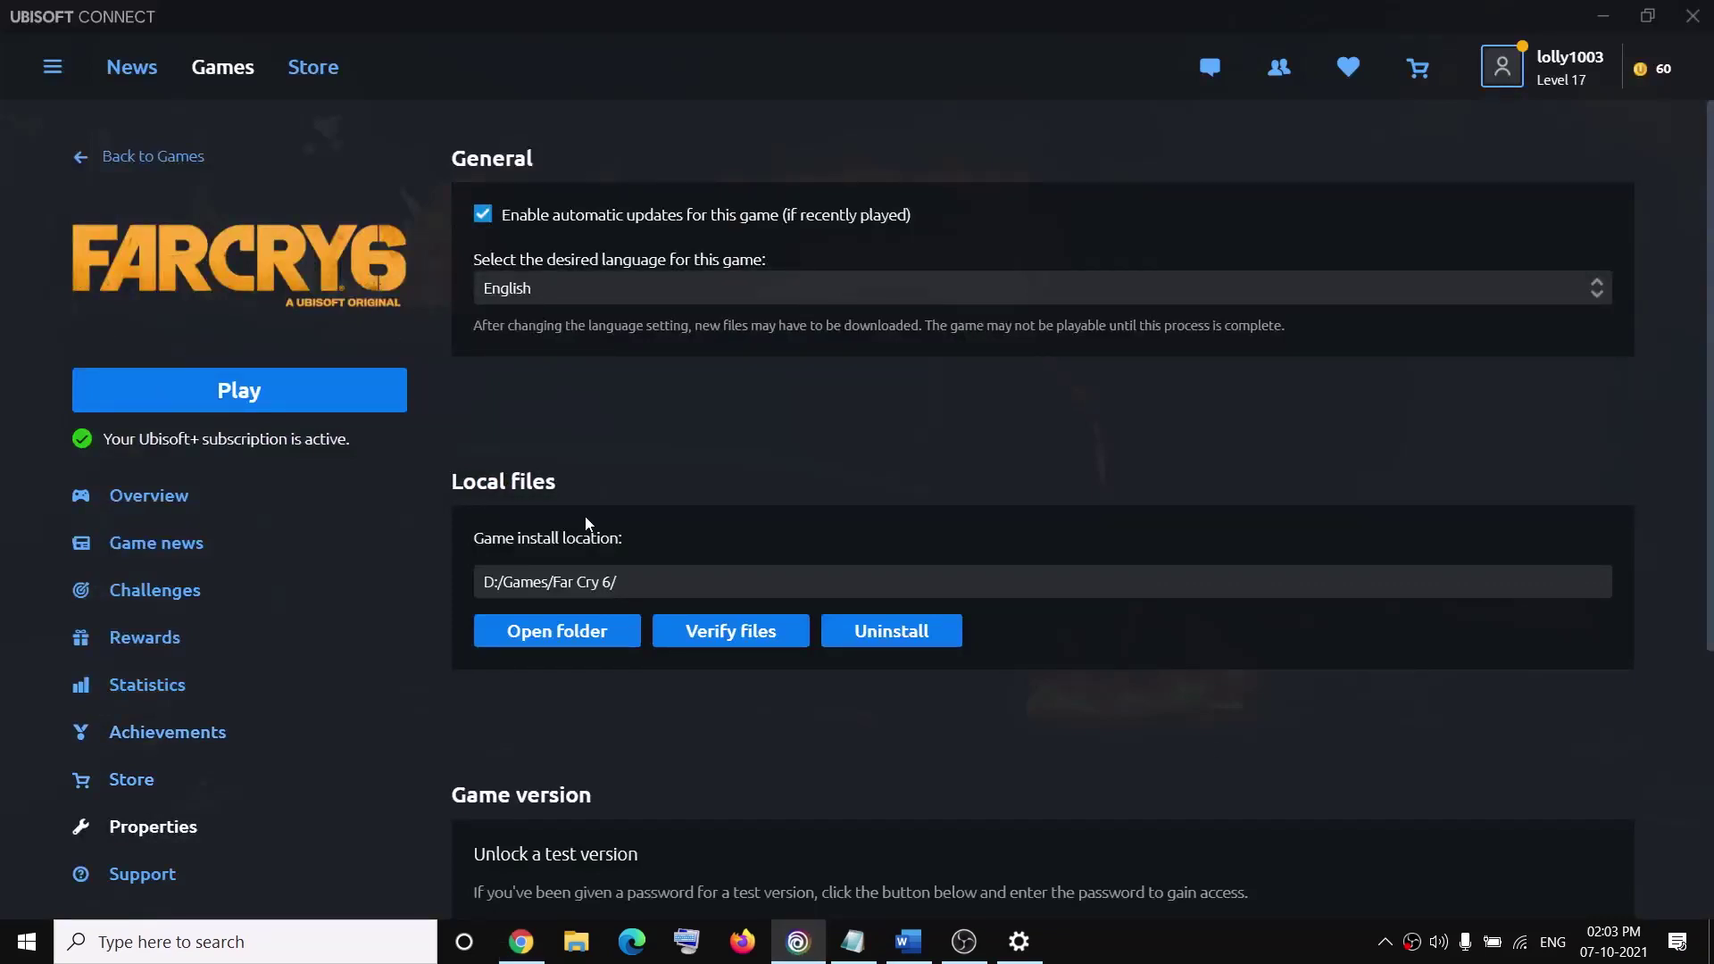
left_click(685, 287)
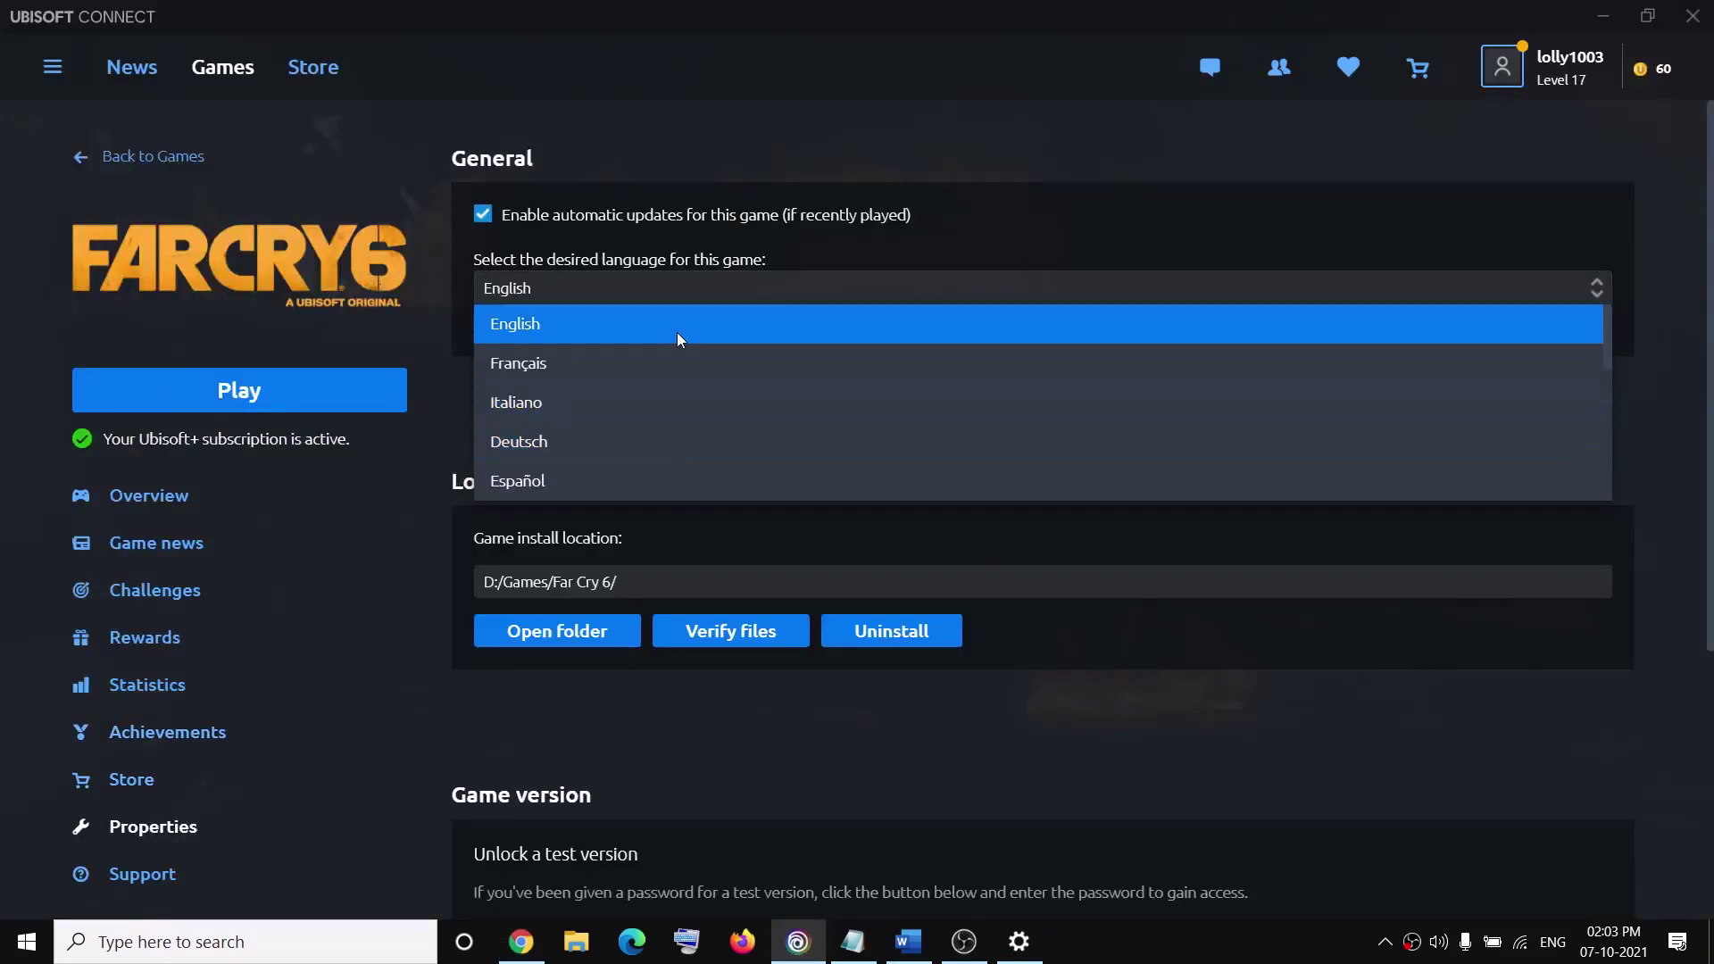
left_click(1159, 948)
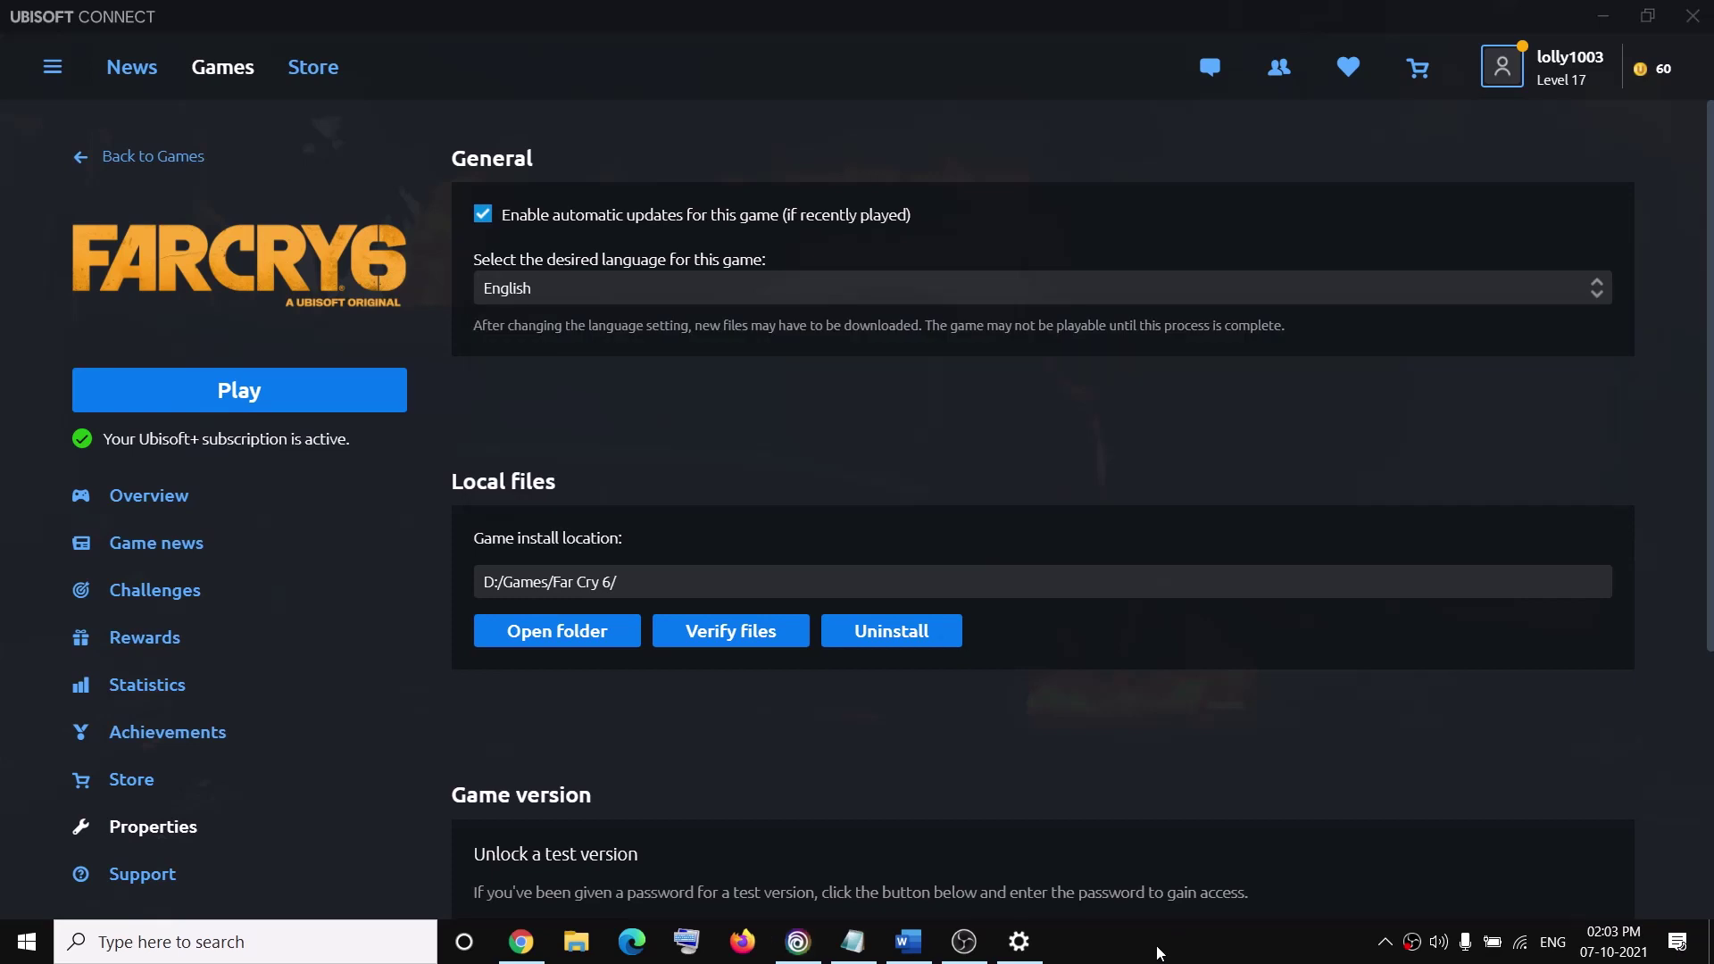